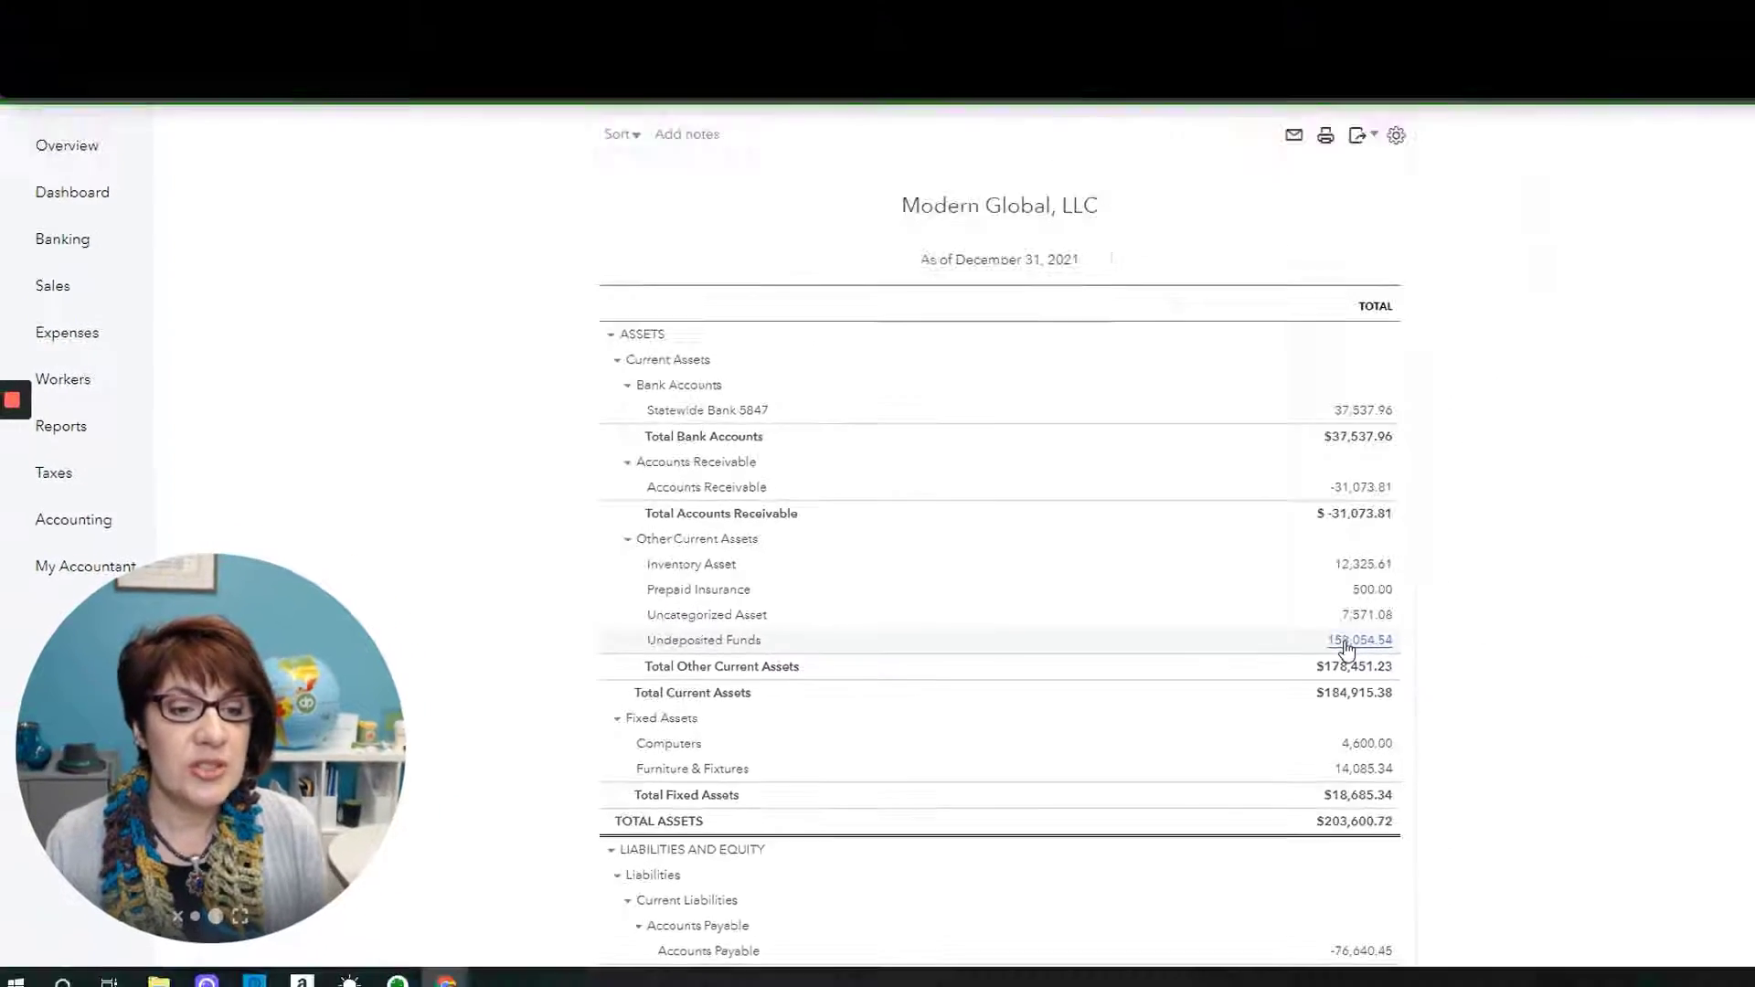
Open the 2021 Undeposited Funds transaction report from the Balance Sheet and scroll through it.
{"action": "left_click", "coordinate": [1333, 643]}
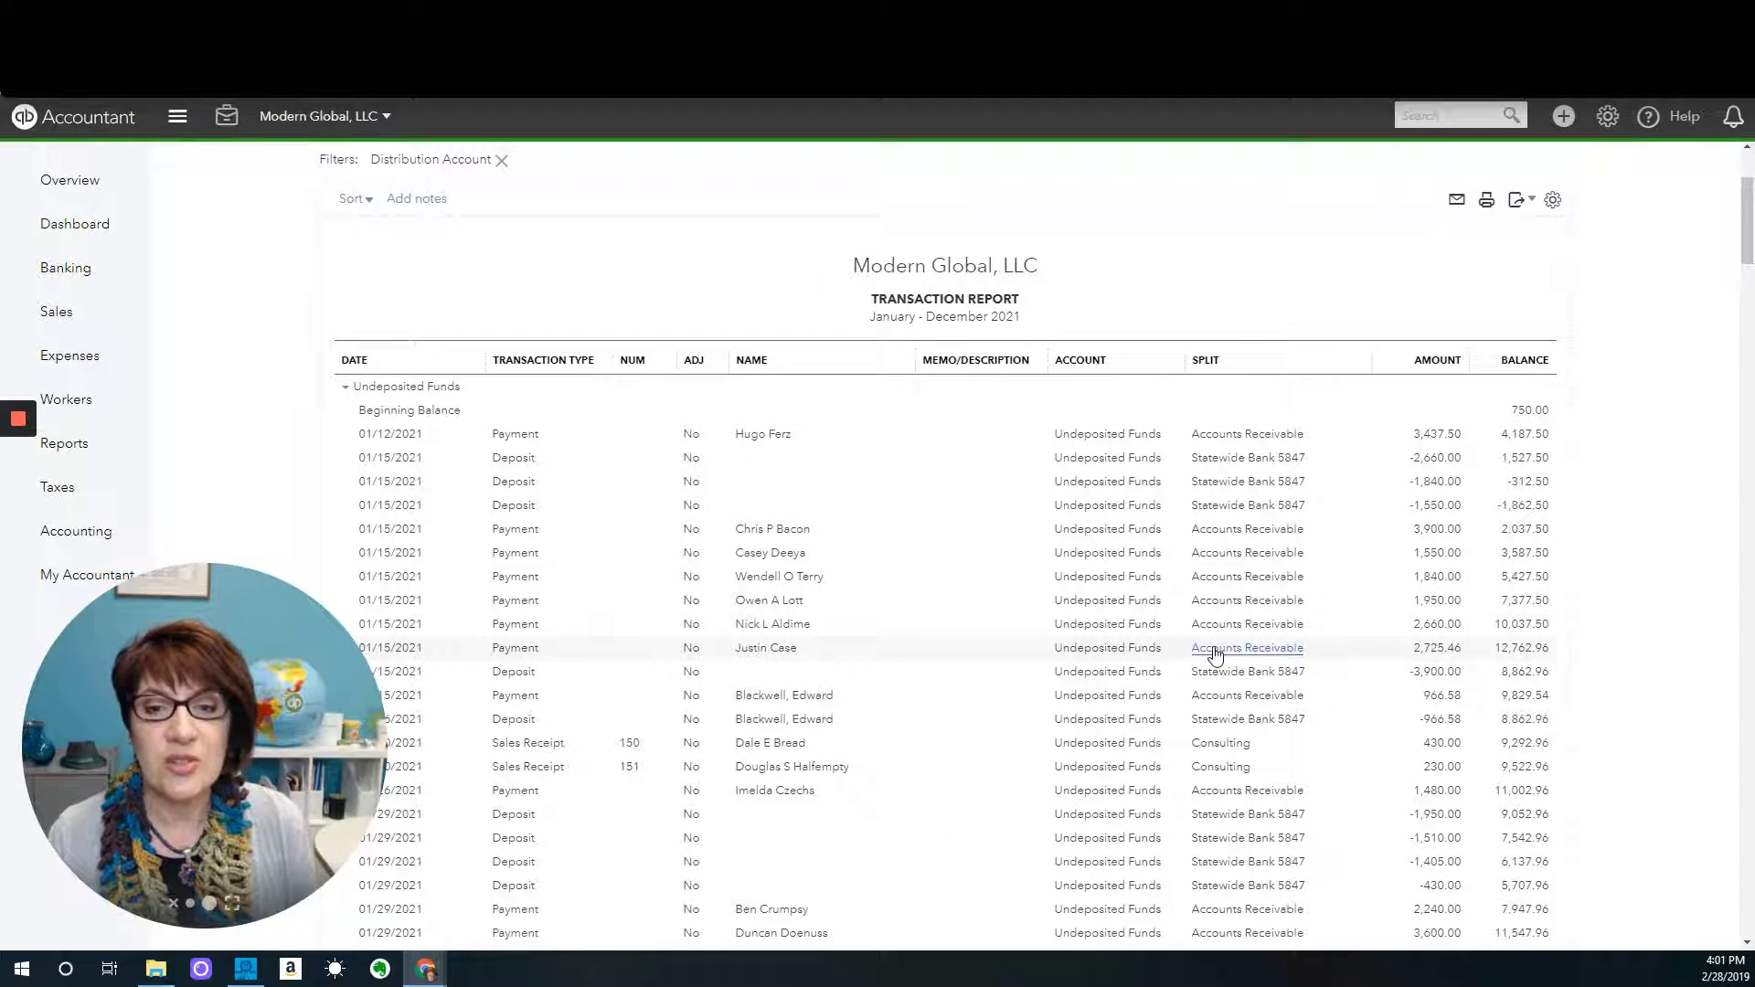
{"action": "scroll", "coordinate": [1216, 651], "scroll_direction": "down", "scroll_amount": 8}
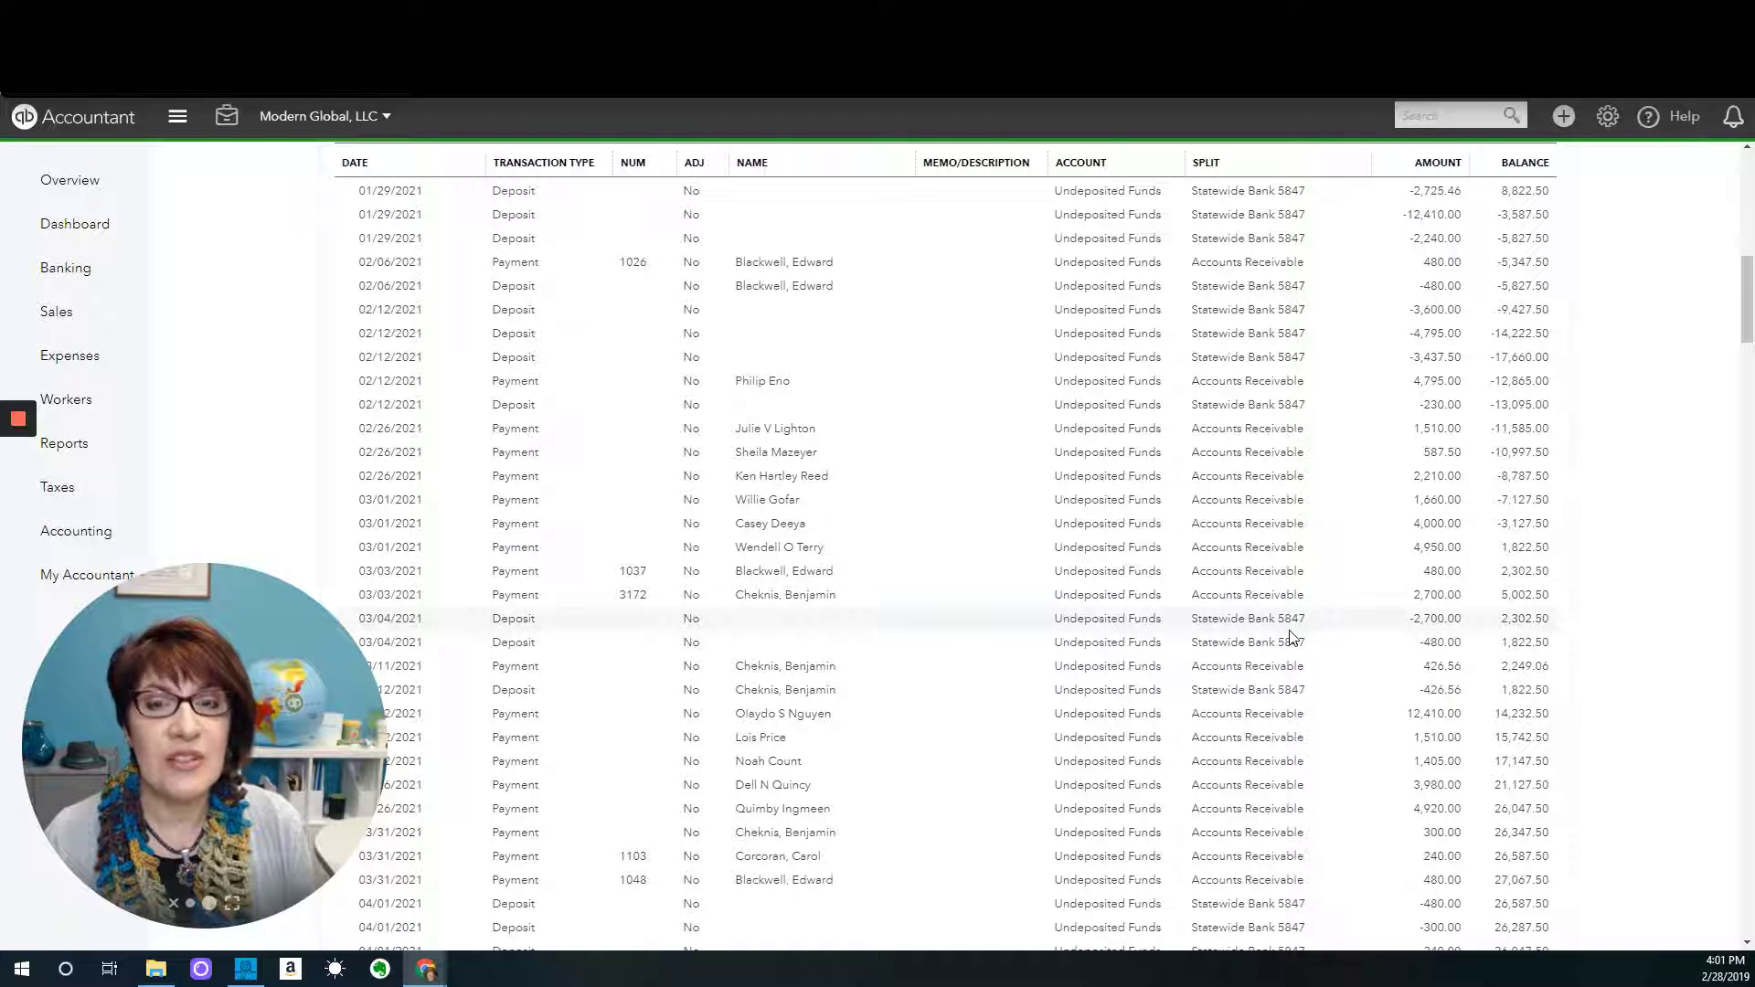
Start a bank deposit to Statewide Bank 5847 with all undeposited payments selected, totalling $138,777.04.
{"action": "left_click", "coordinate": [1565, 117]}
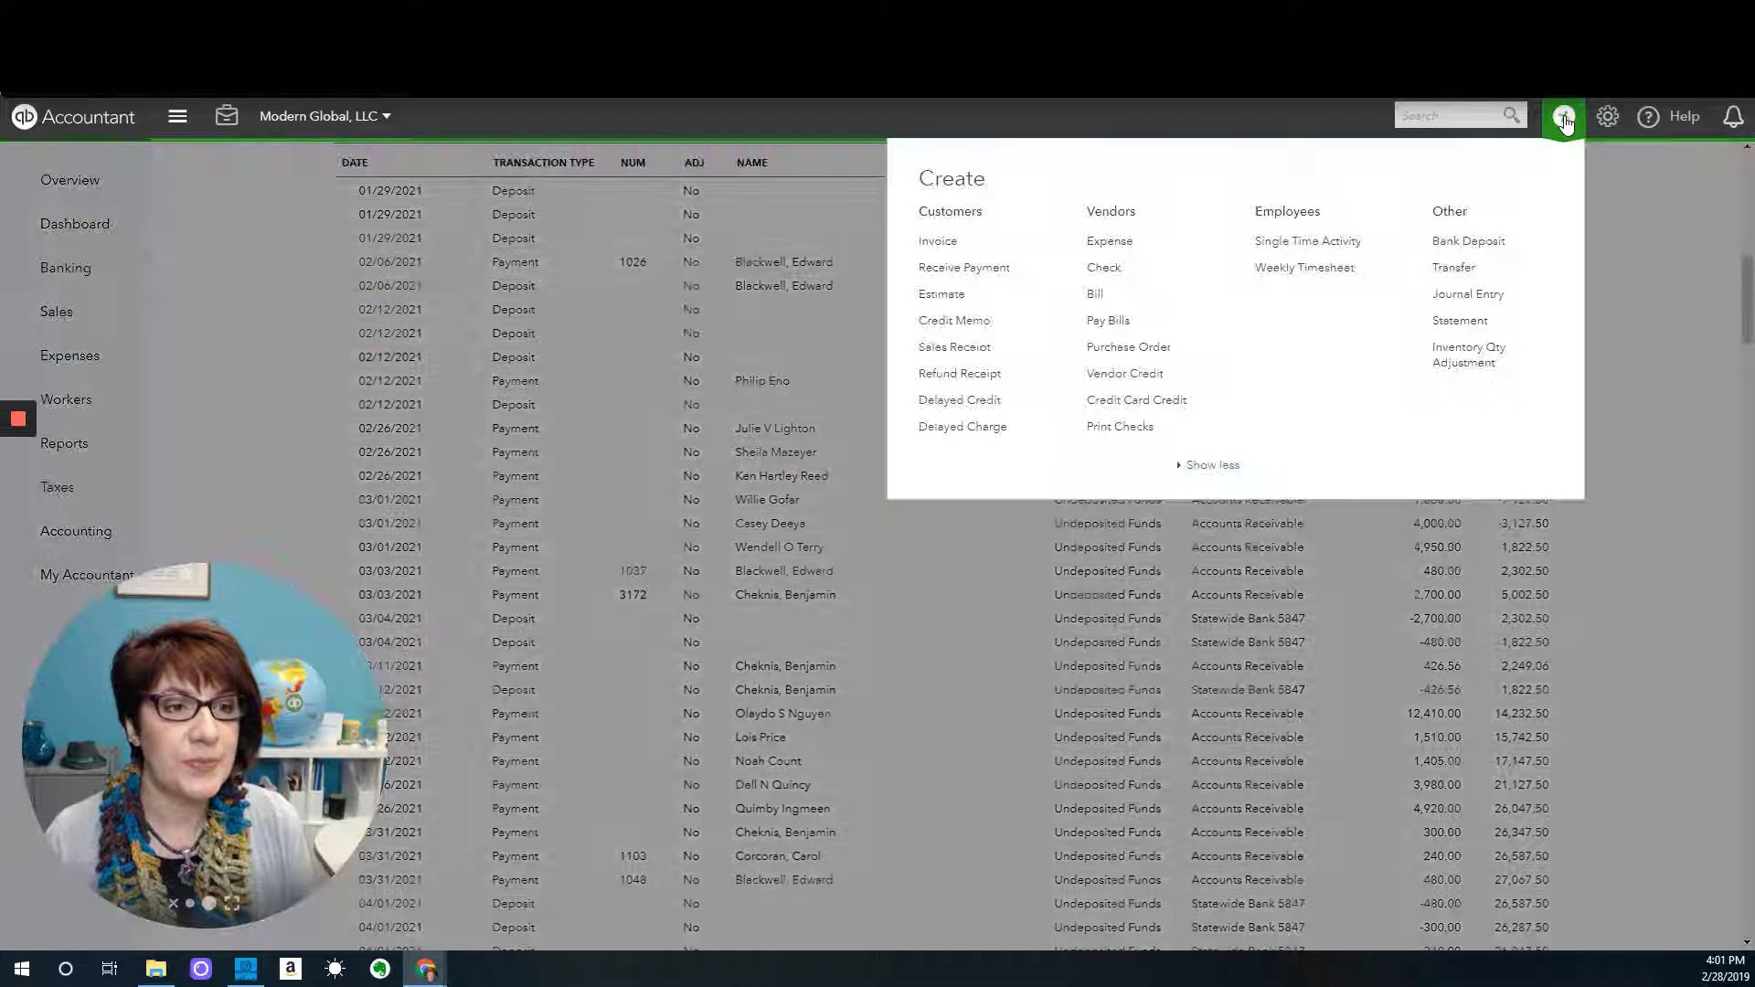
{"action": "left_click", "coordinate": [1500, 243]}
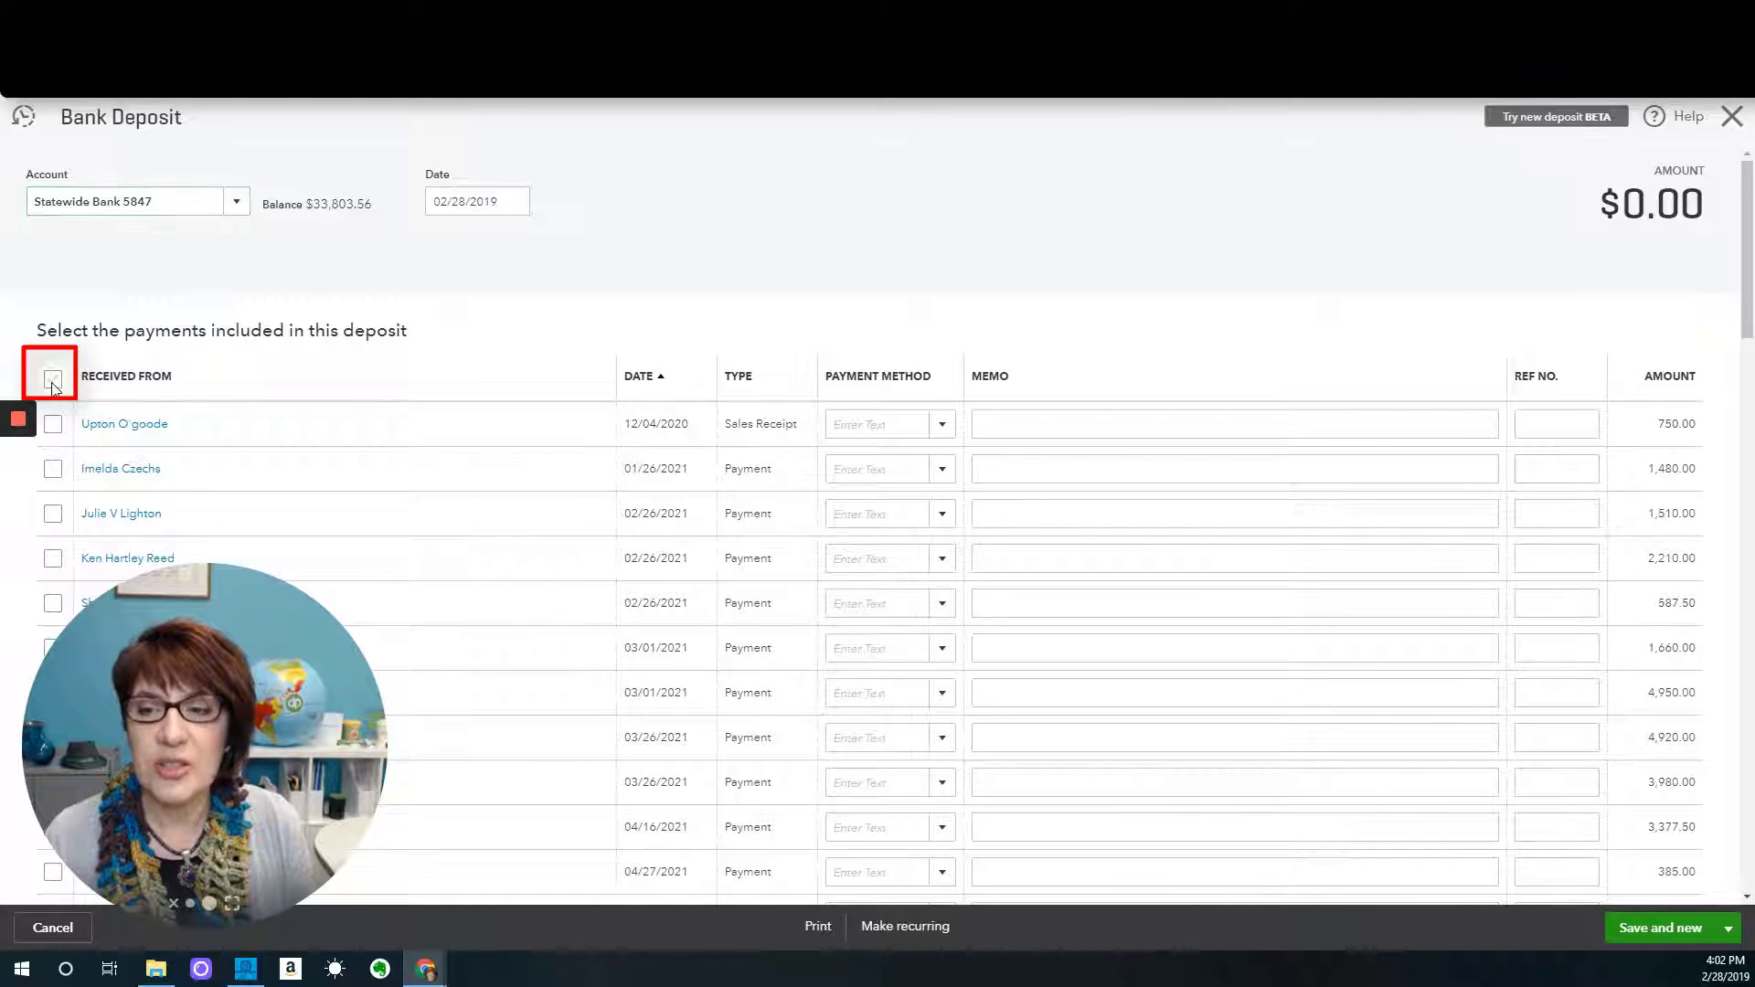
{"action": "left_click", "coordinate": [53, 380]}
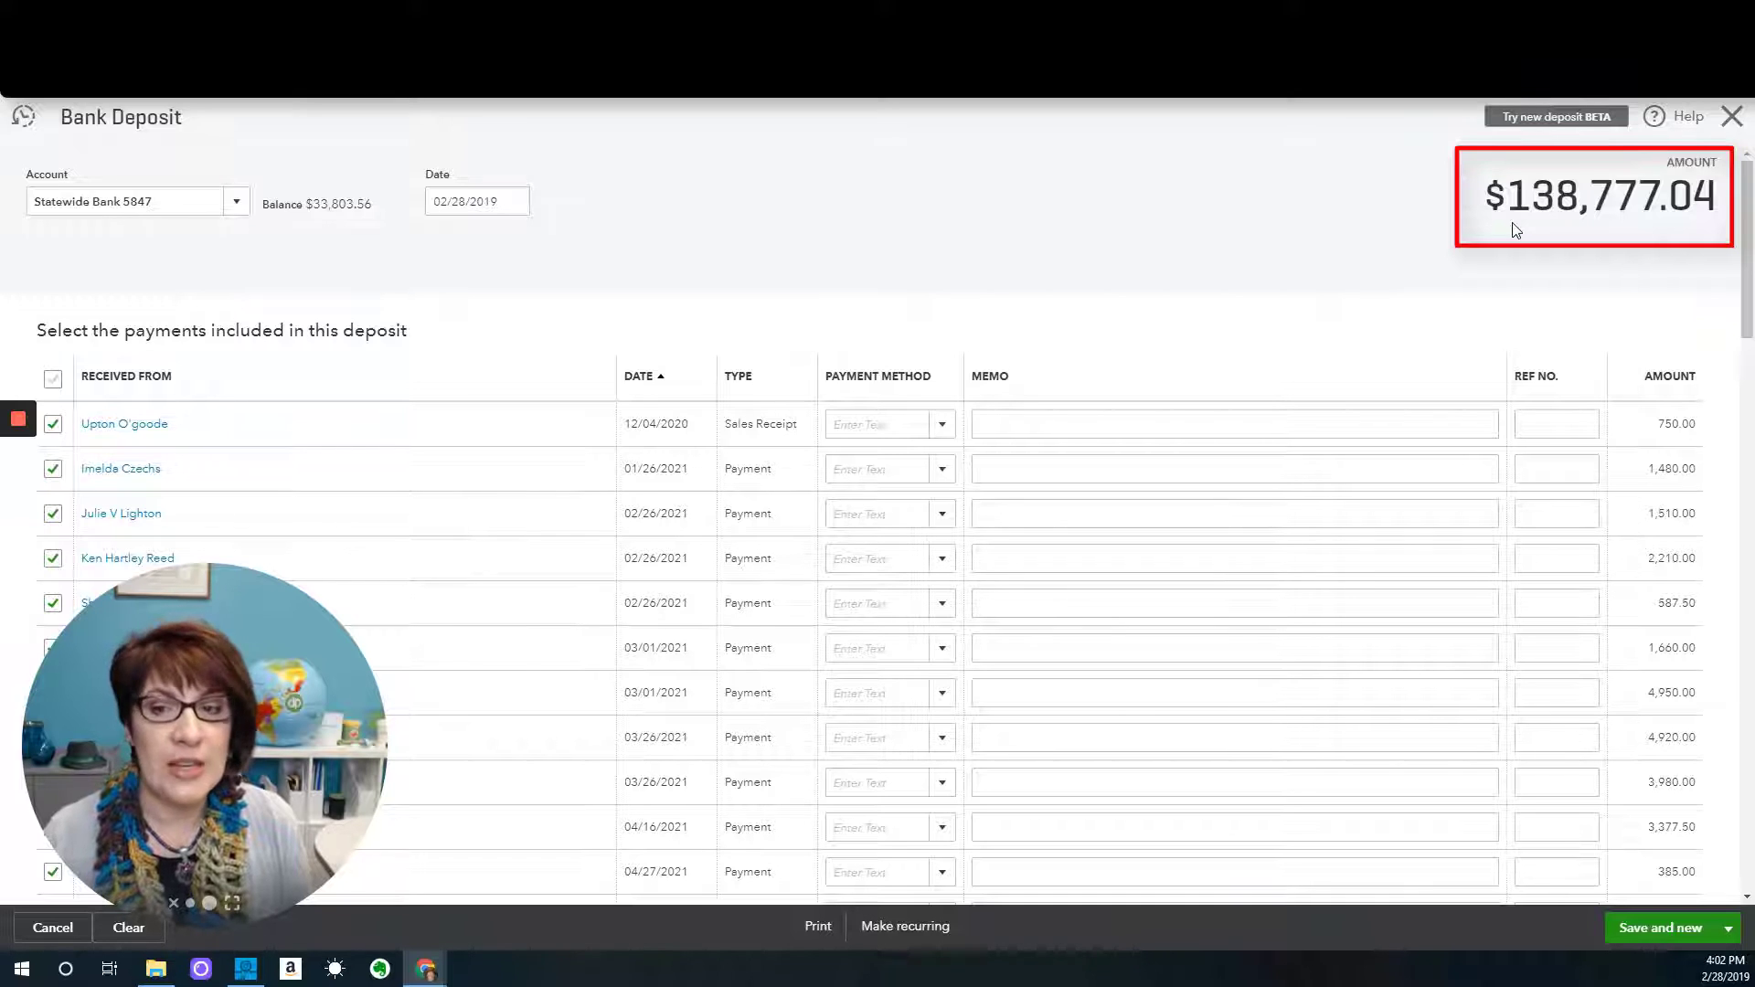
Uncheck every payment so the deposit totals $0.00.
{"action": "left_click", "coordinate": [53, 380]}
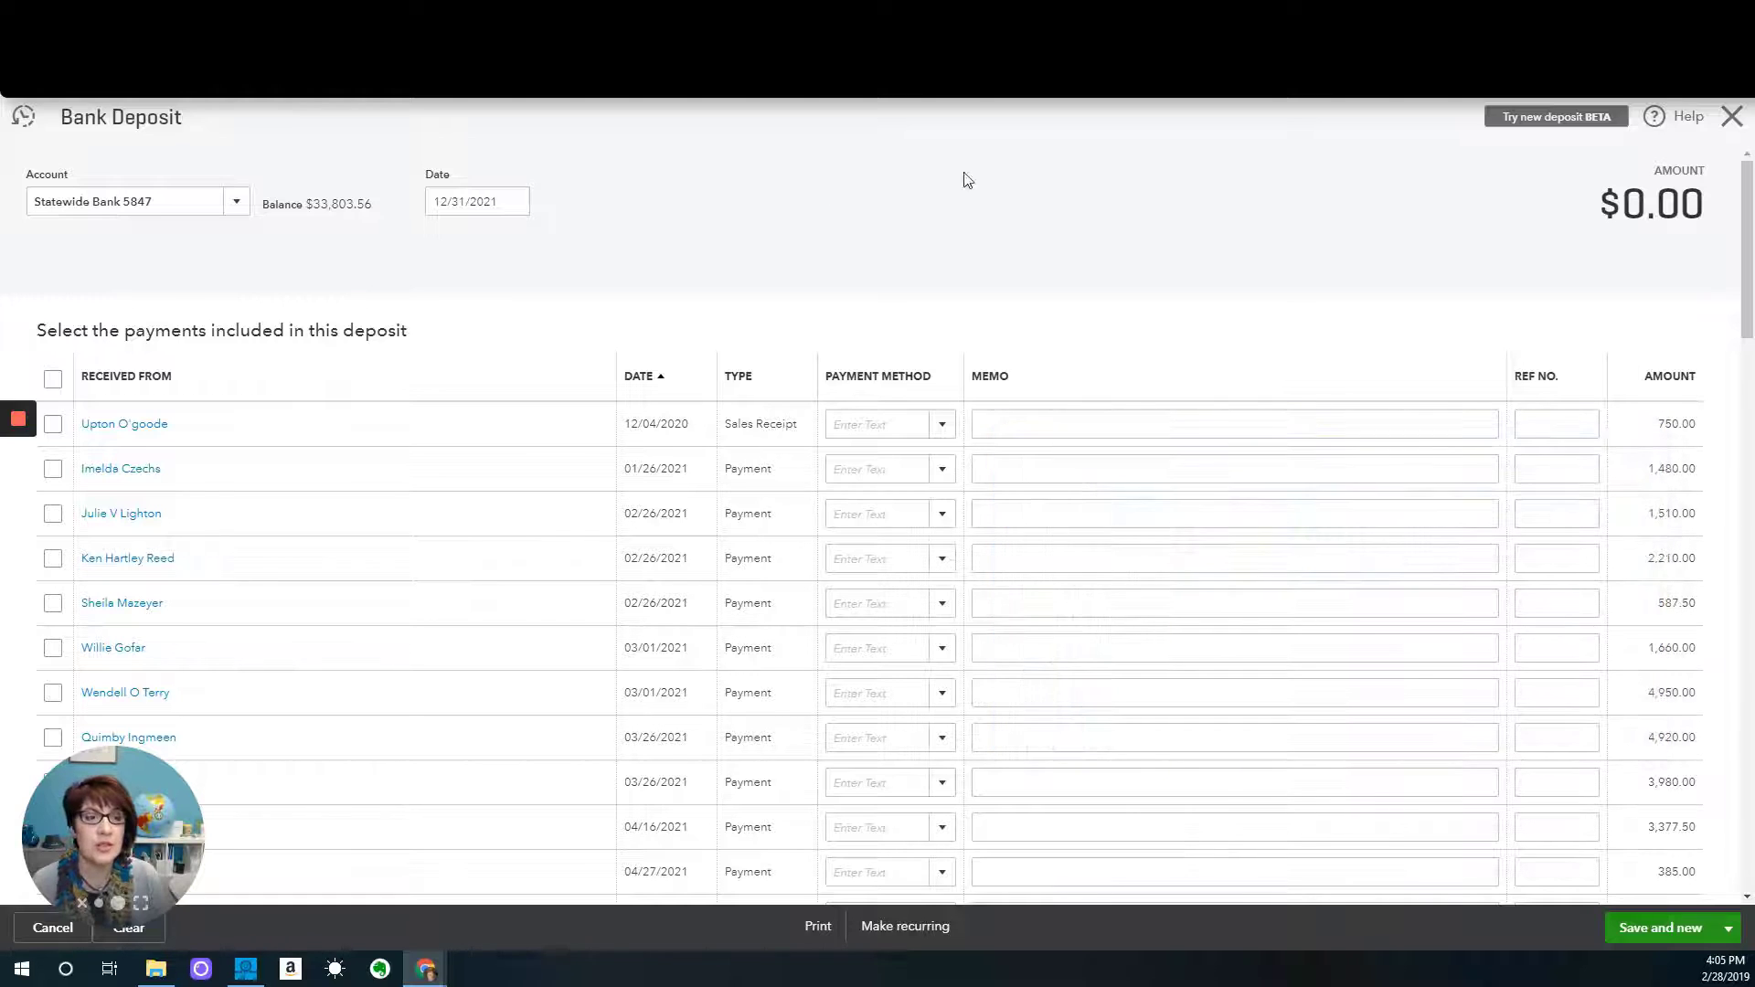
Discard the unsaved bank deposit and go to the Chart of Accounts.
{"action": "left_click", "coordinate": [1731, 119]}
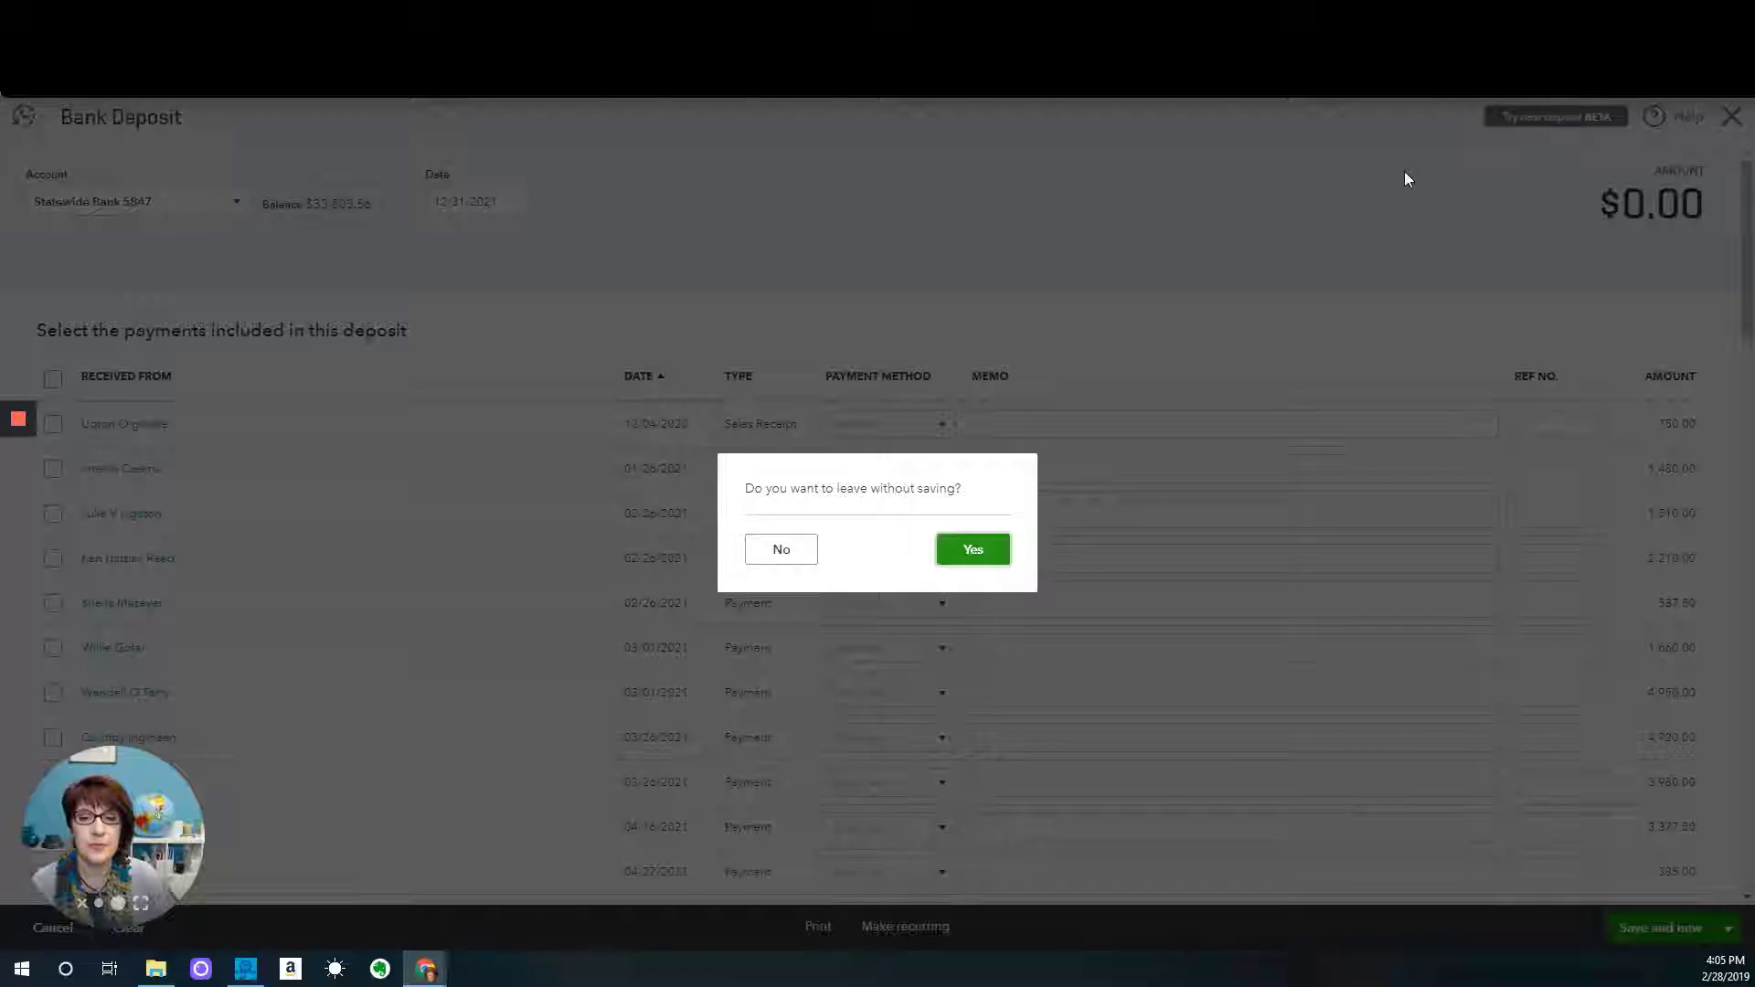
{"action": "left_click", "coordinate": [972, 549]}
{"action": "mouse_move", "coordinate": [63, 528]}
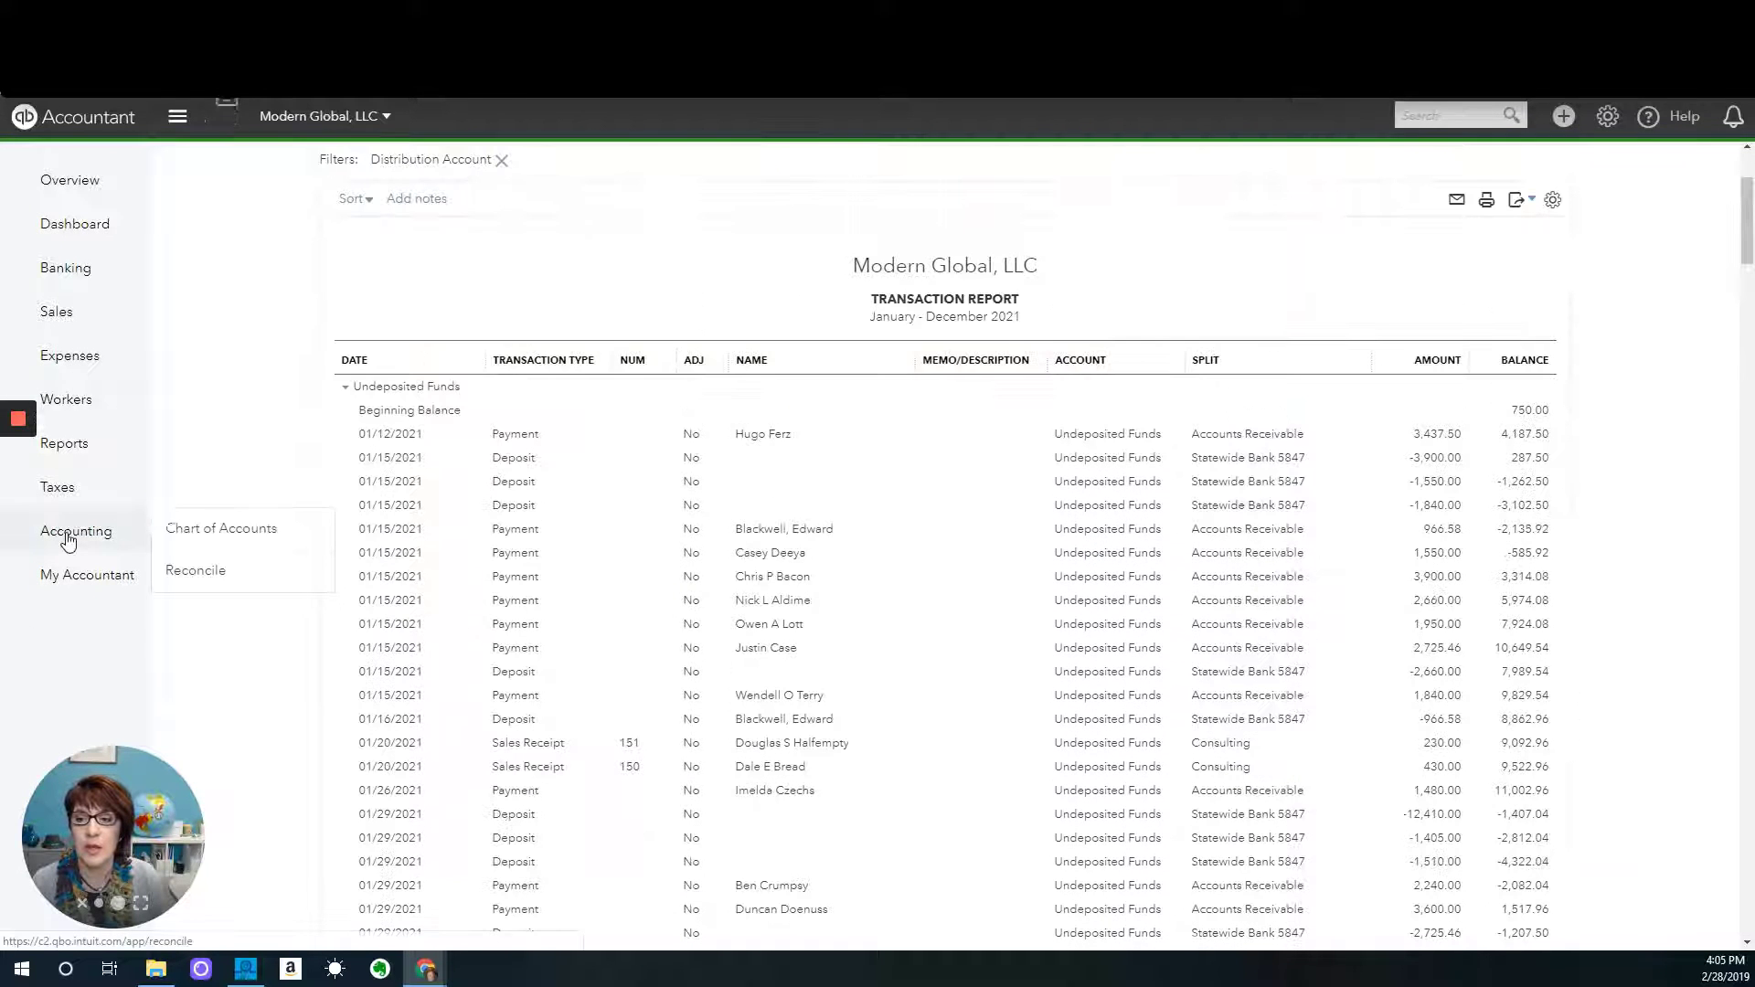
{"action": "left_click", "coordinate": [217, 528]}
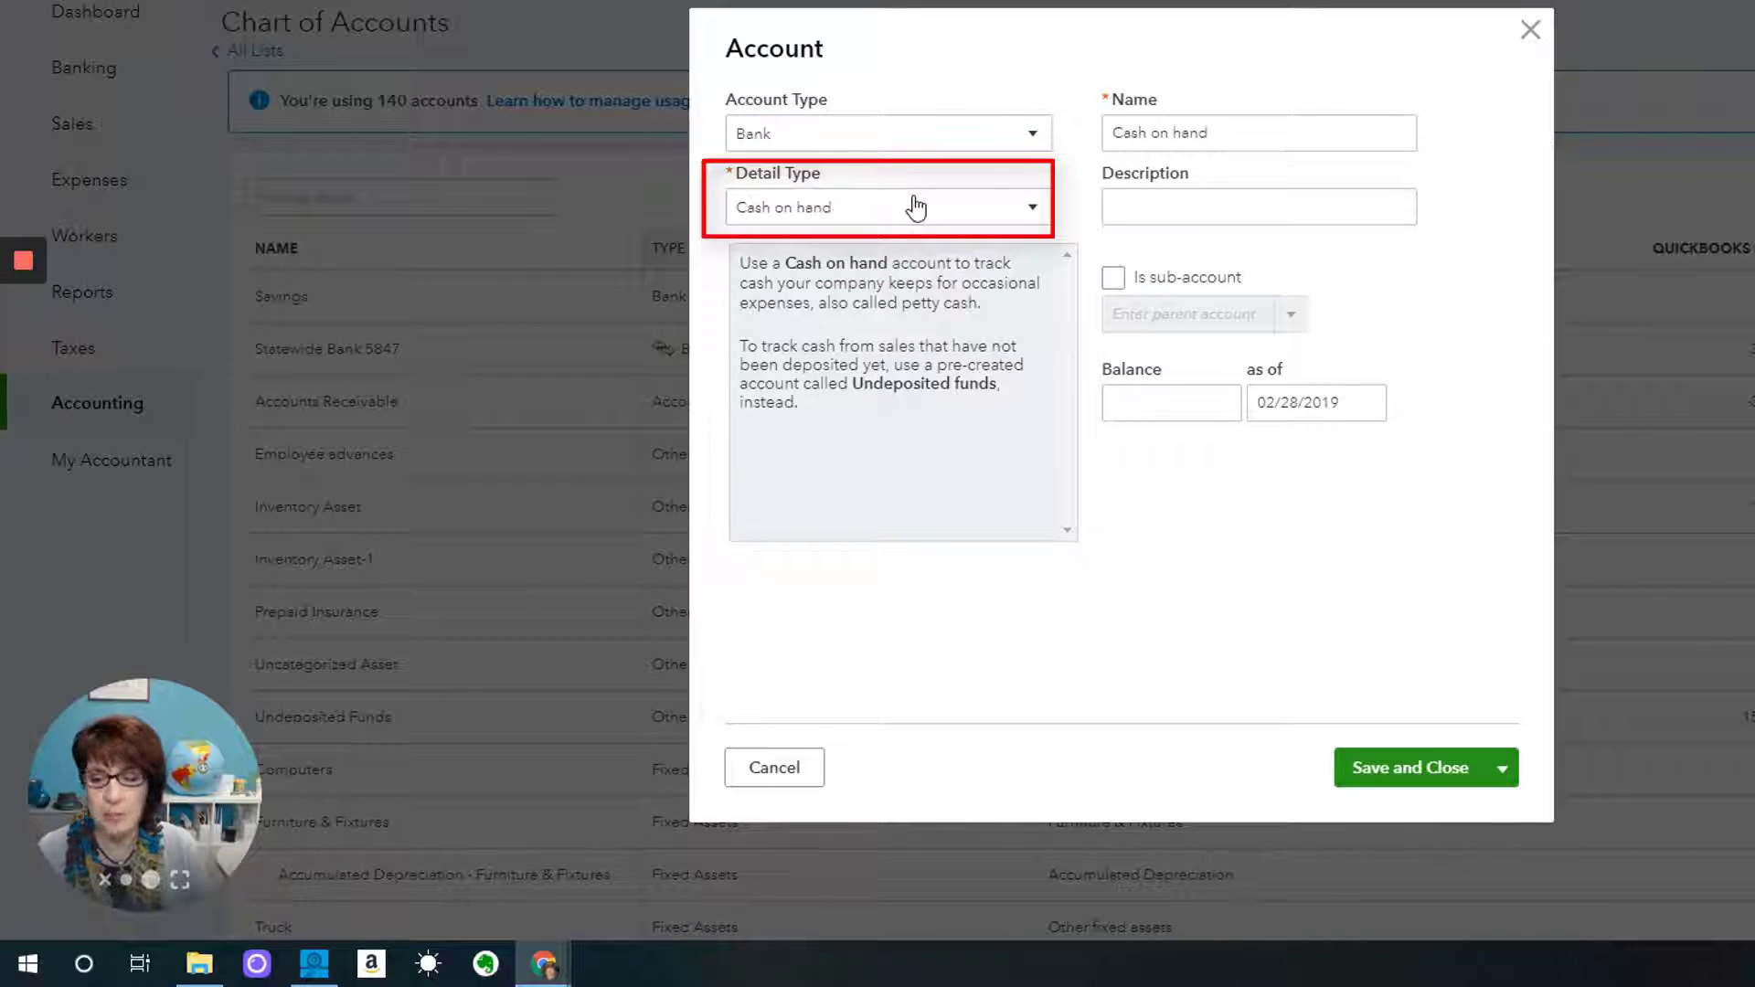
Name the new Cash on hand bank account 'Dummy bank account'.
{"action": "left_click", "coordinate": [1227, 135]}
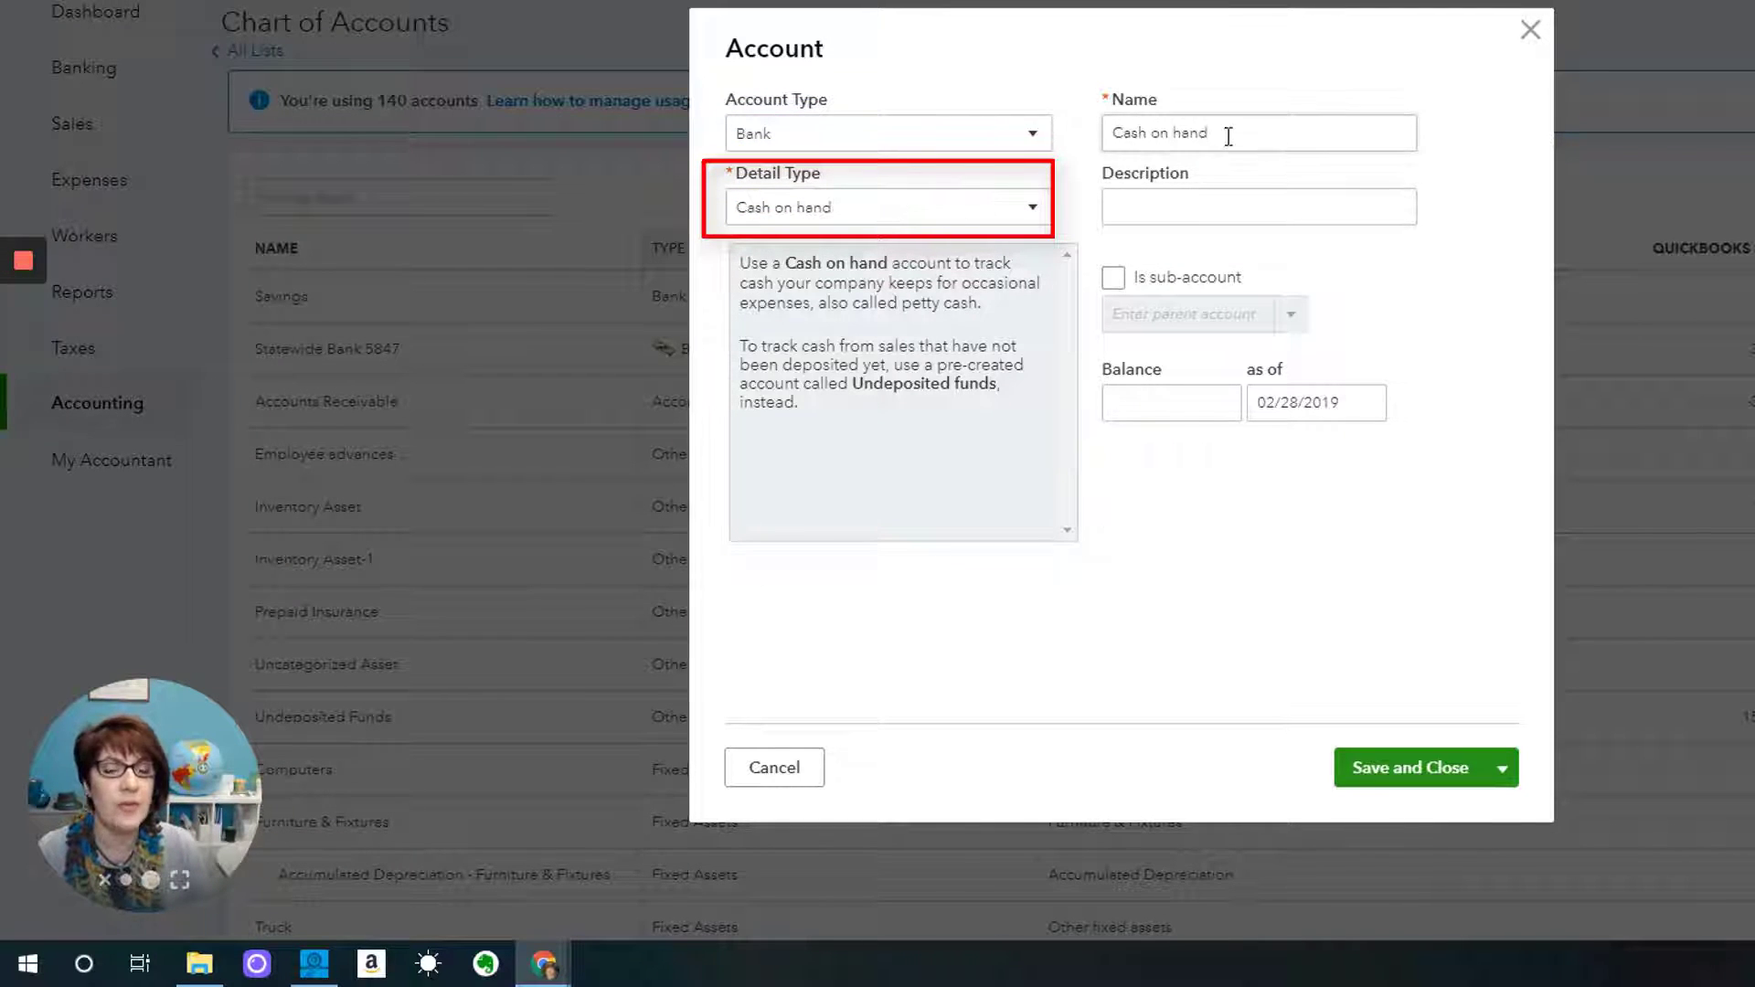
{"action": "left_click_drag", "start_coordinate": [1228, 135], "coordinate": [1102, 137]}
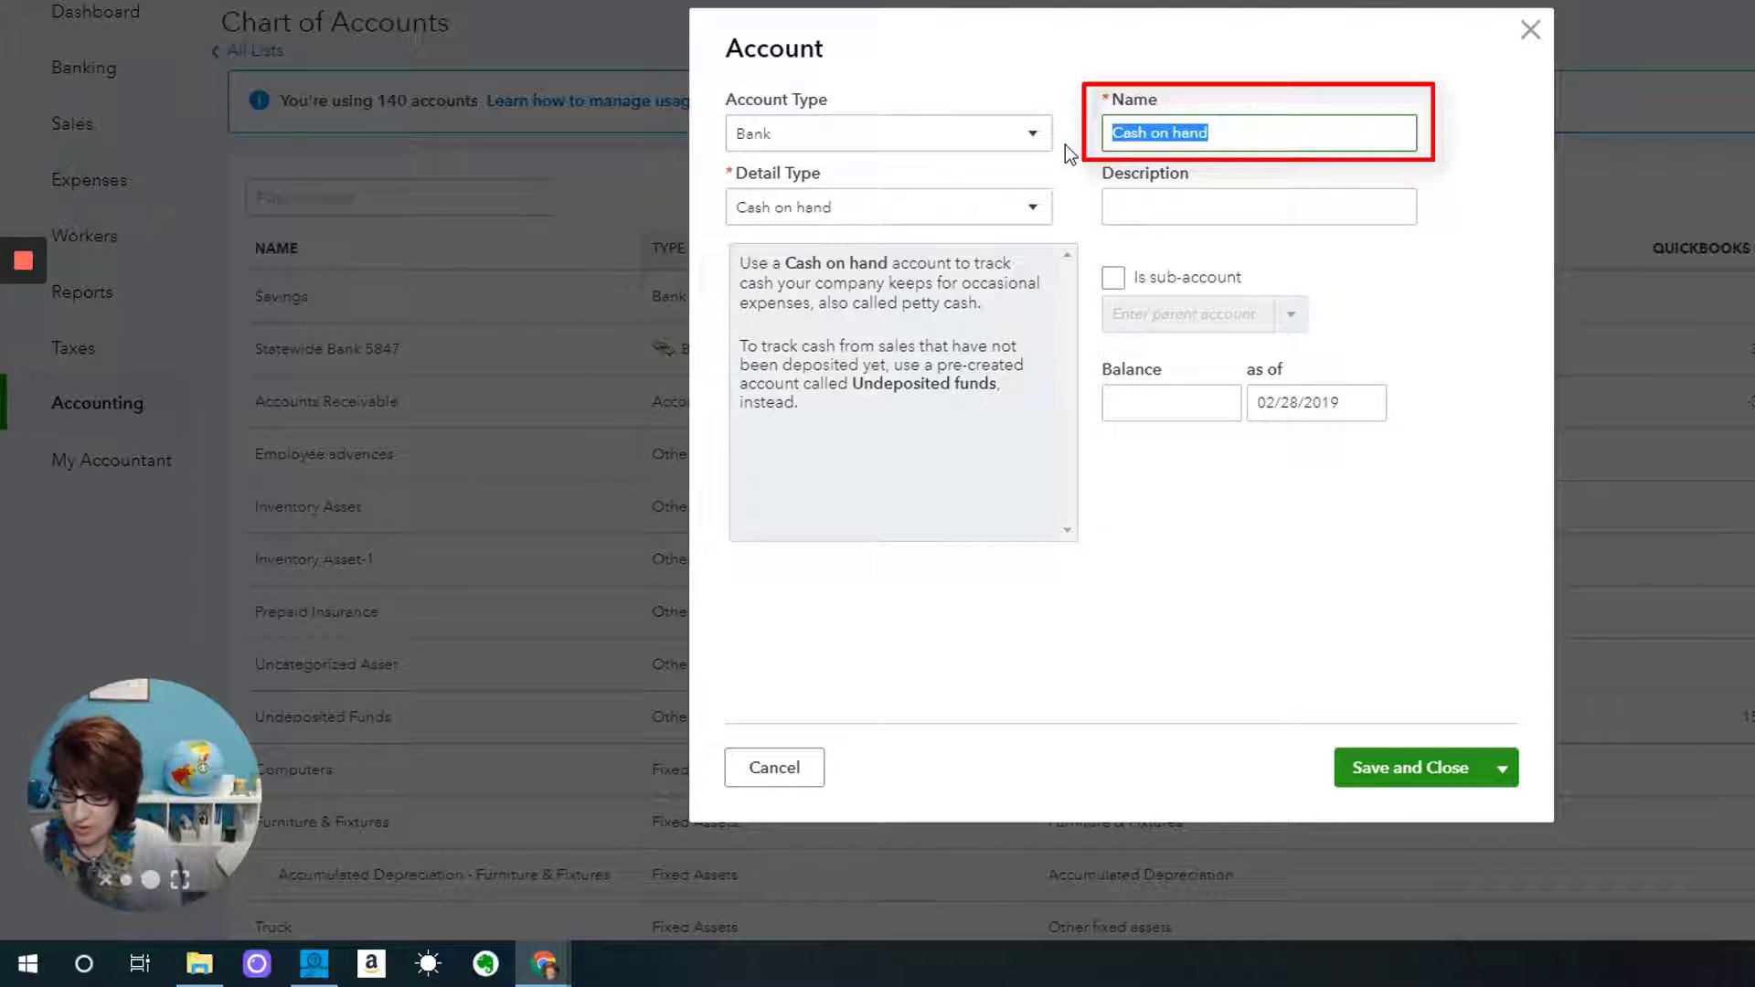
{"action": "type", "text": "Dummy b"}
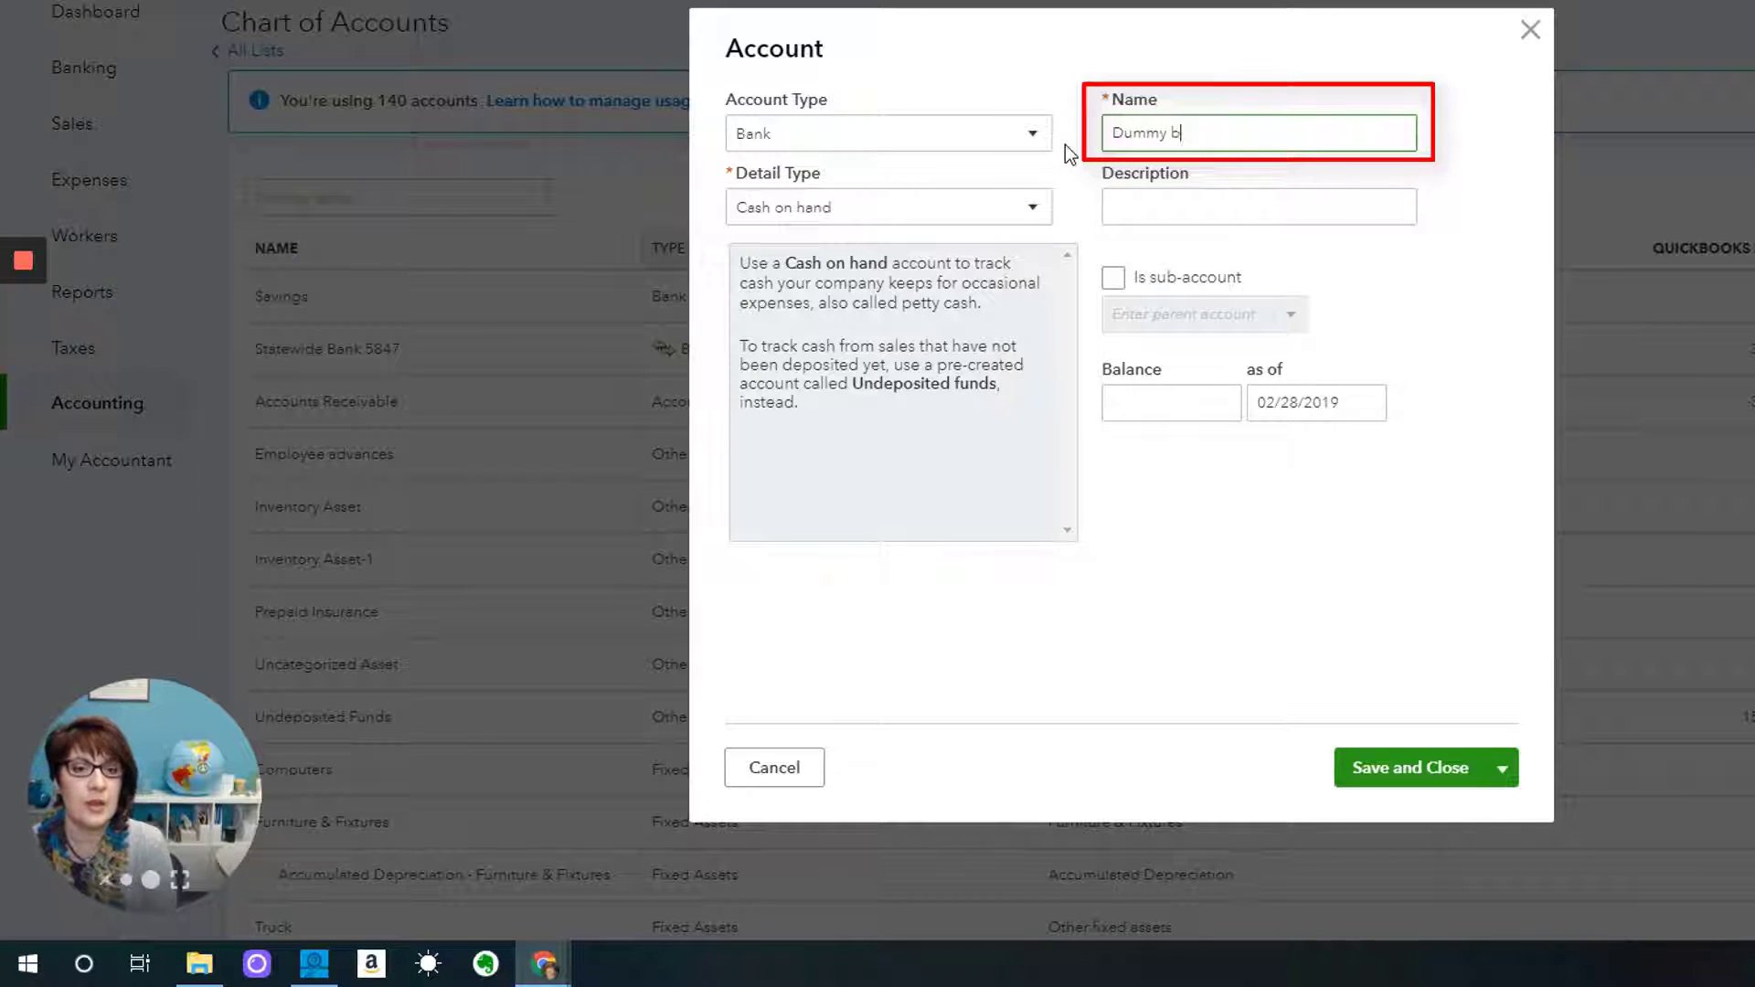
{"action": "type", "text": "ank account"}
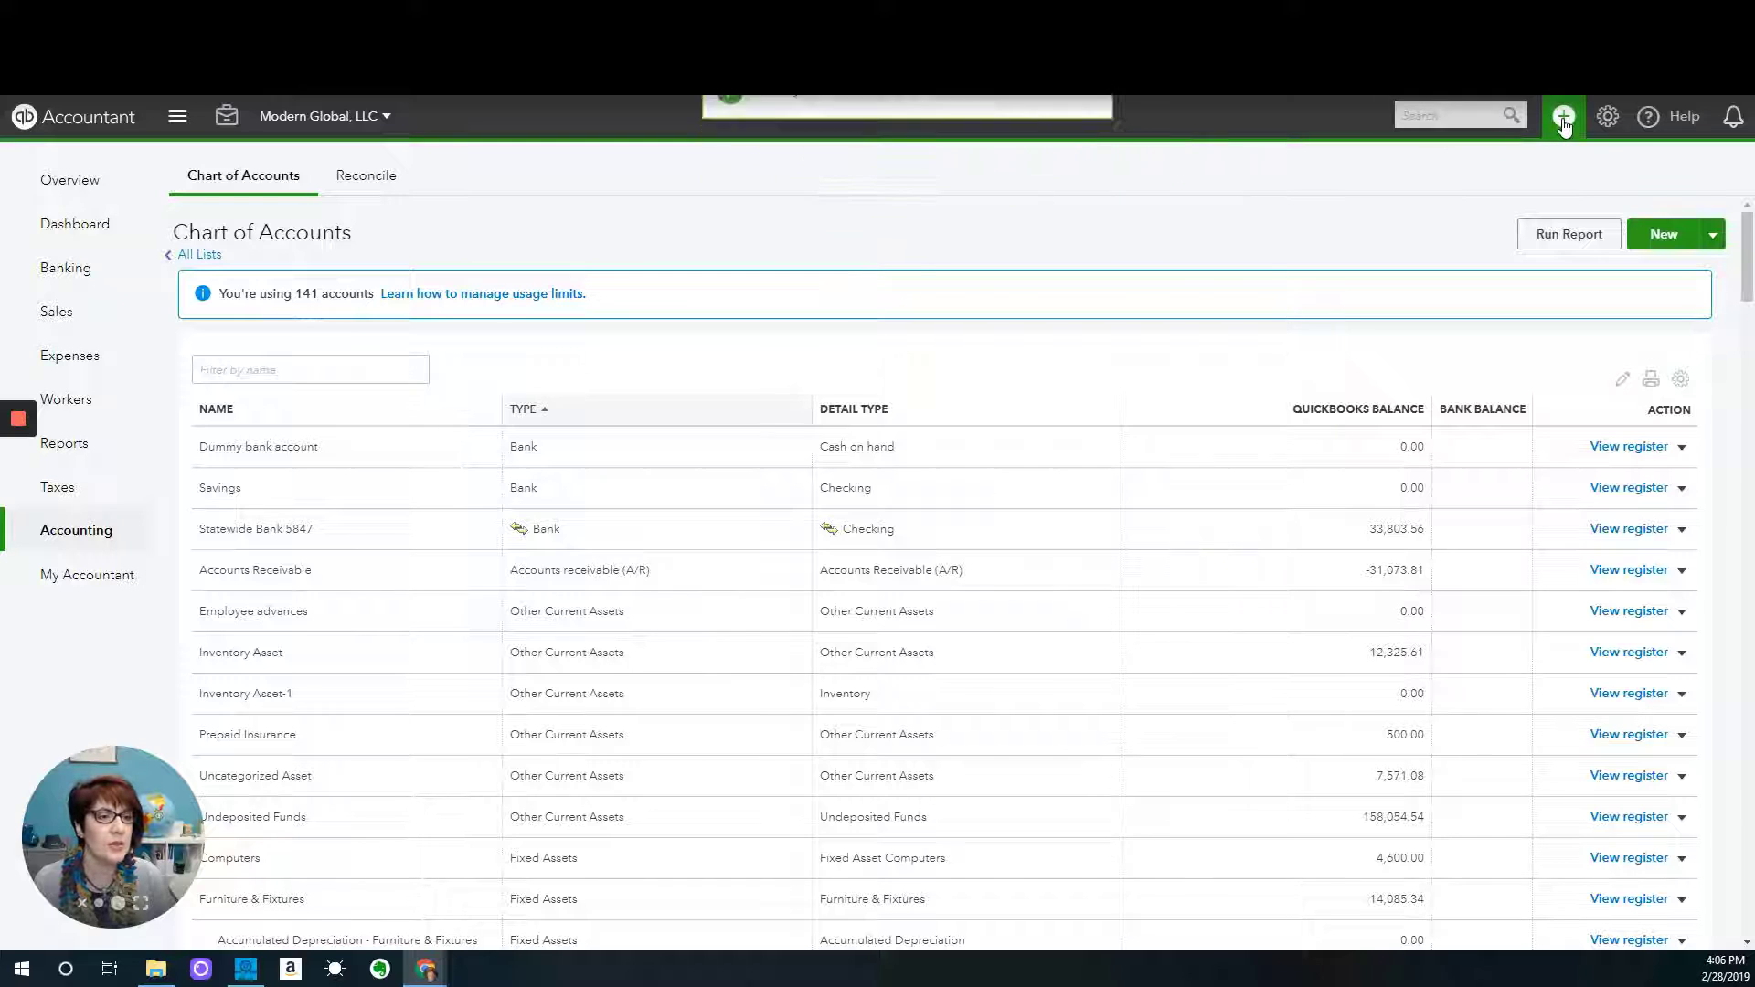
Create a new bank deposit into Dummy bank account with the date 12/31/2021.
{"action": "left_click", "coordinate": [1564, 117]}
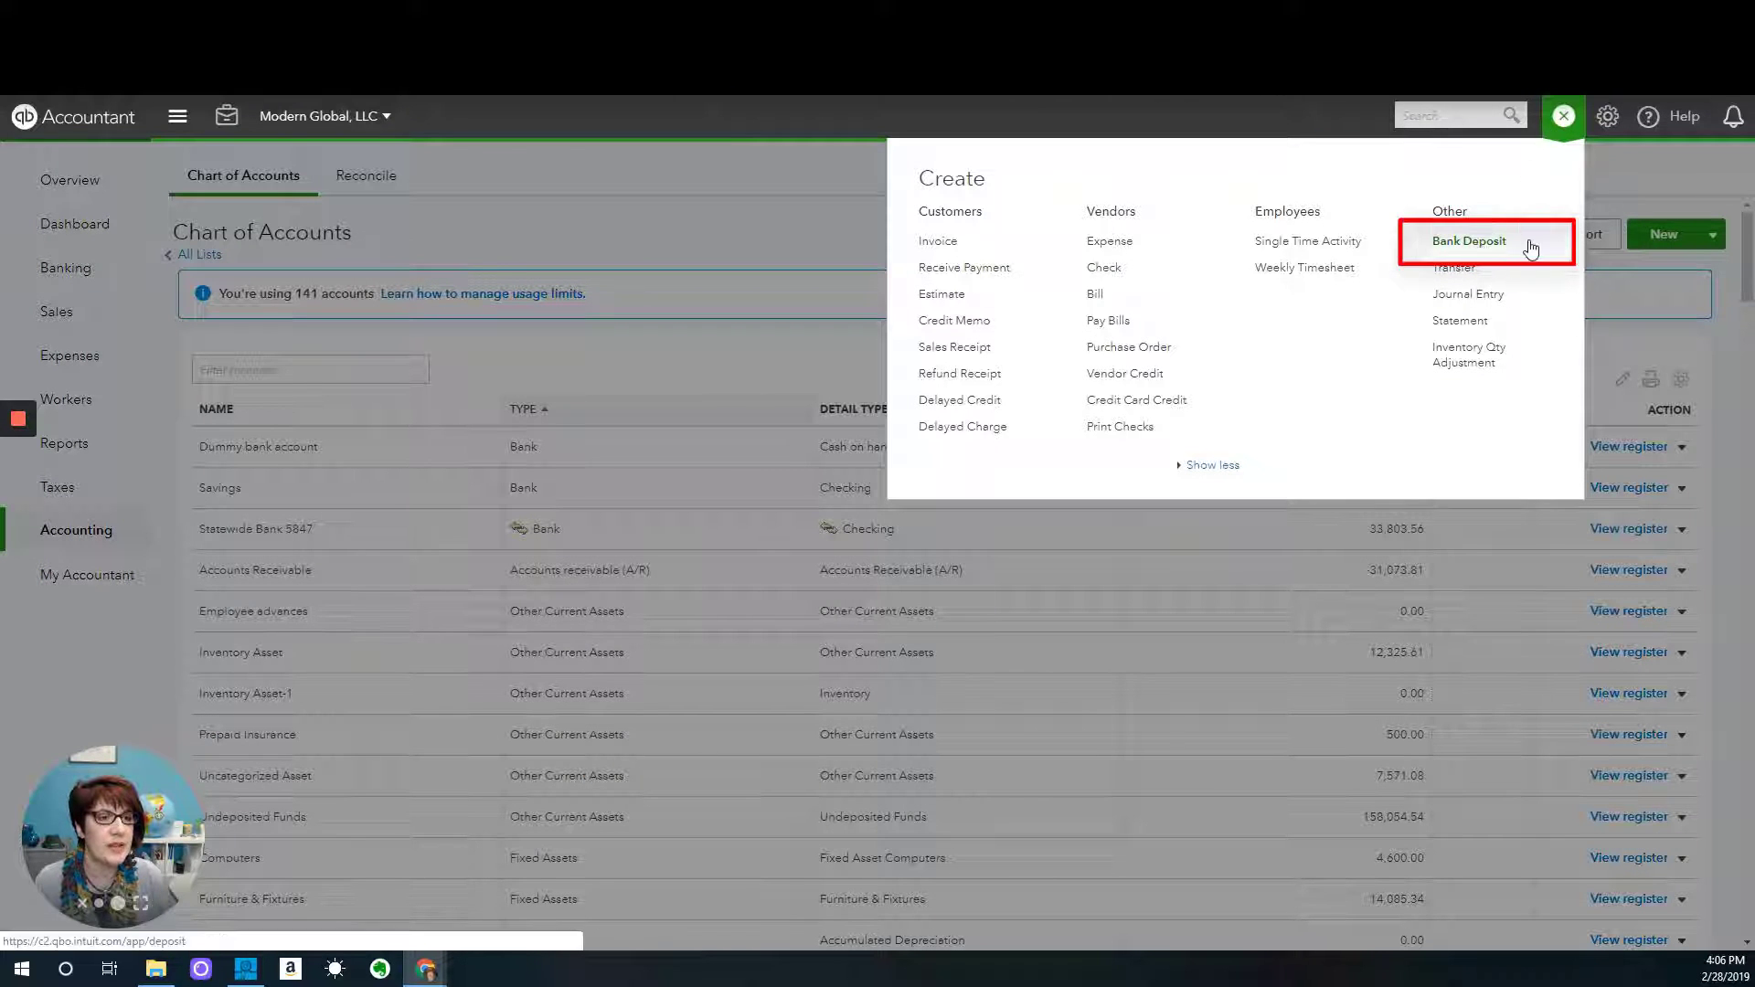
{"action": "left_click", "coordinate": [1483, 253]}
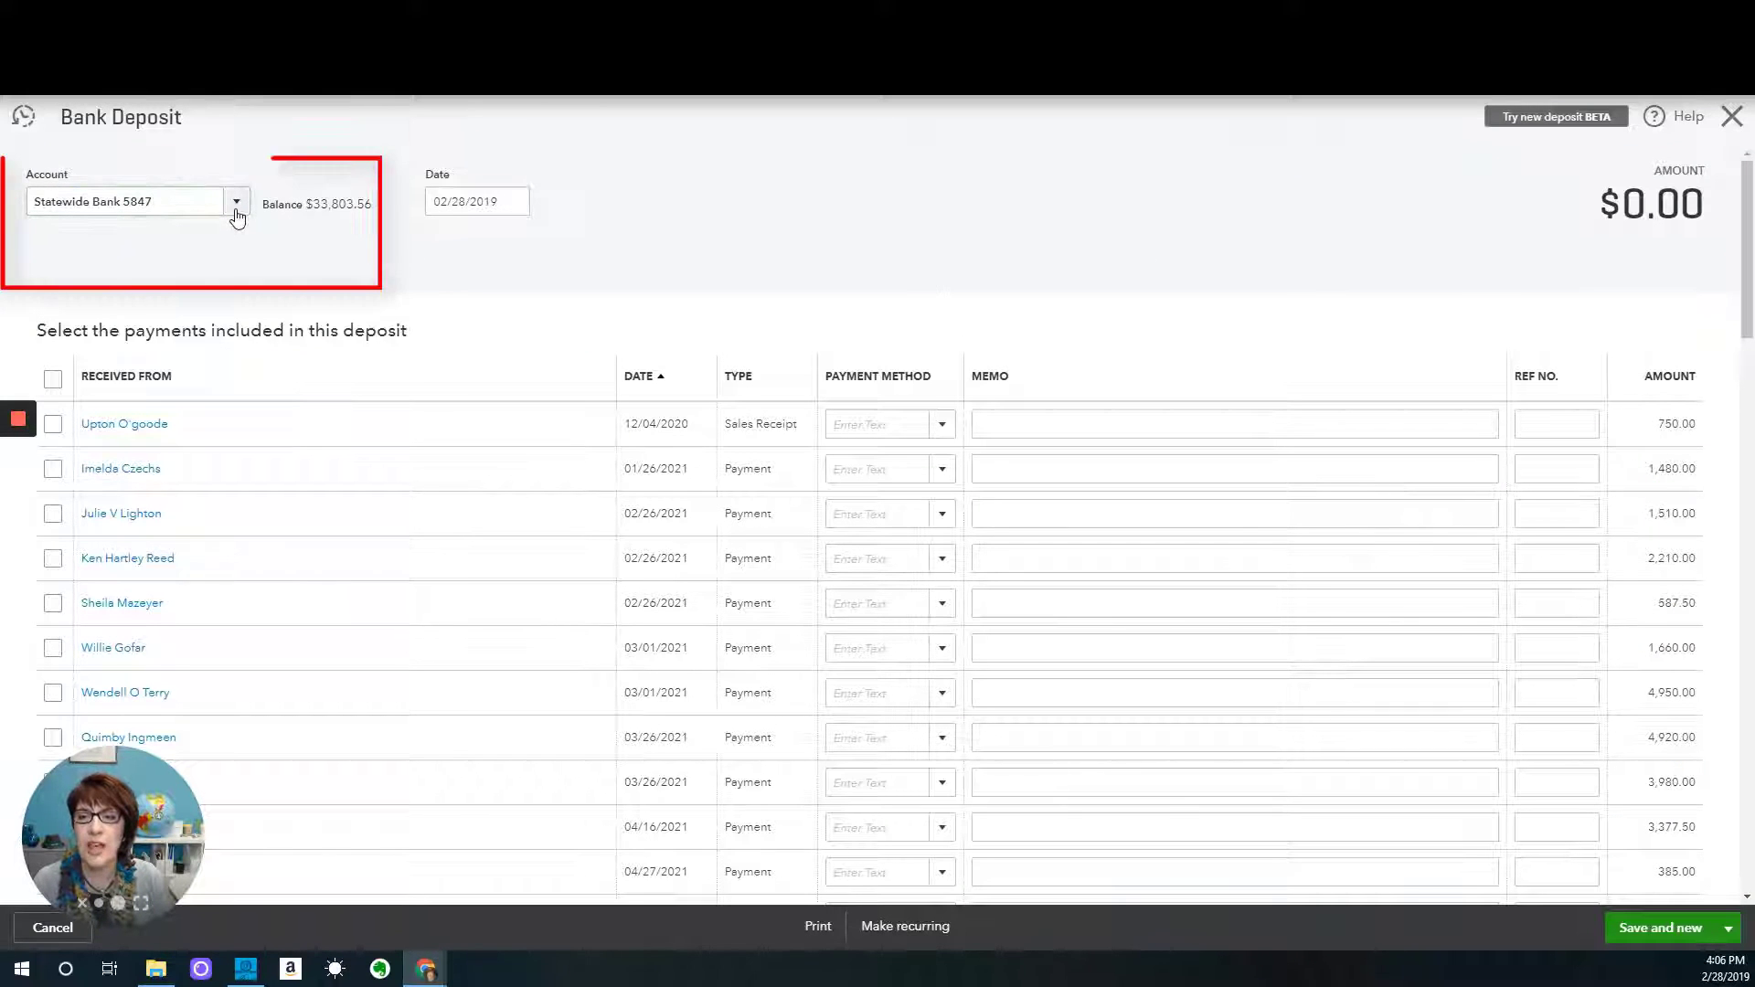
{"action": "left_click", "coordinate": [235, 209]}
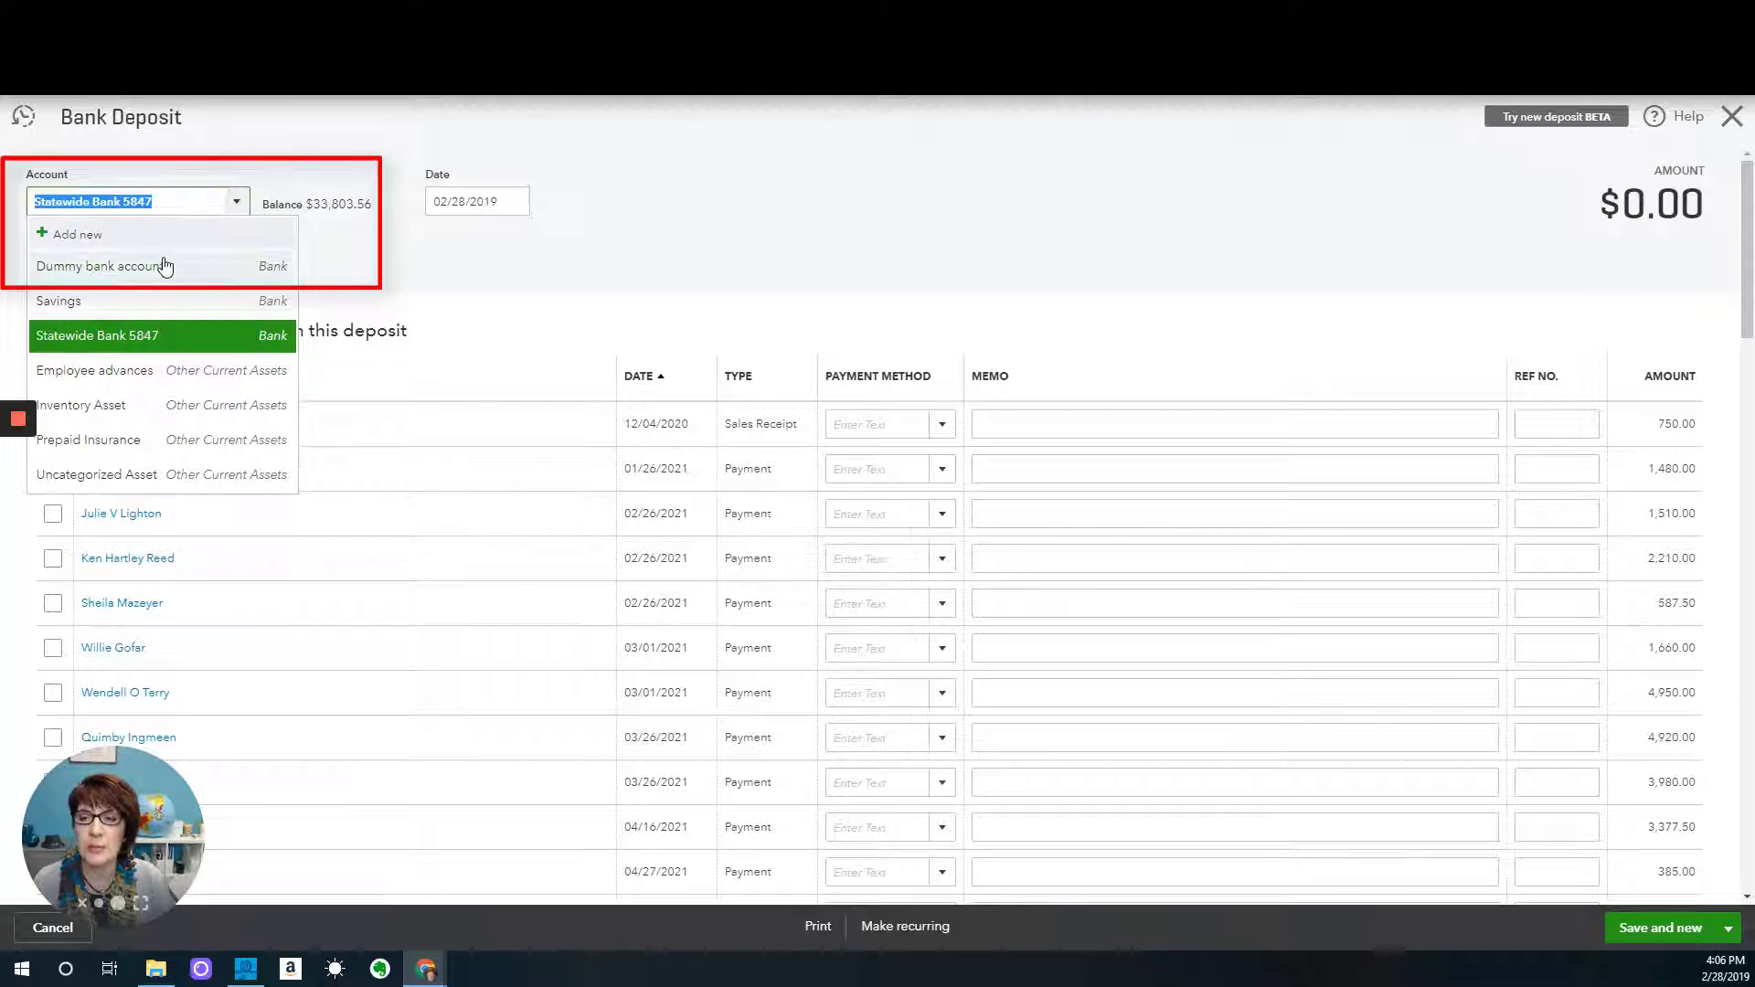
{"action": "left_click", "coordinate": [162, 266]}
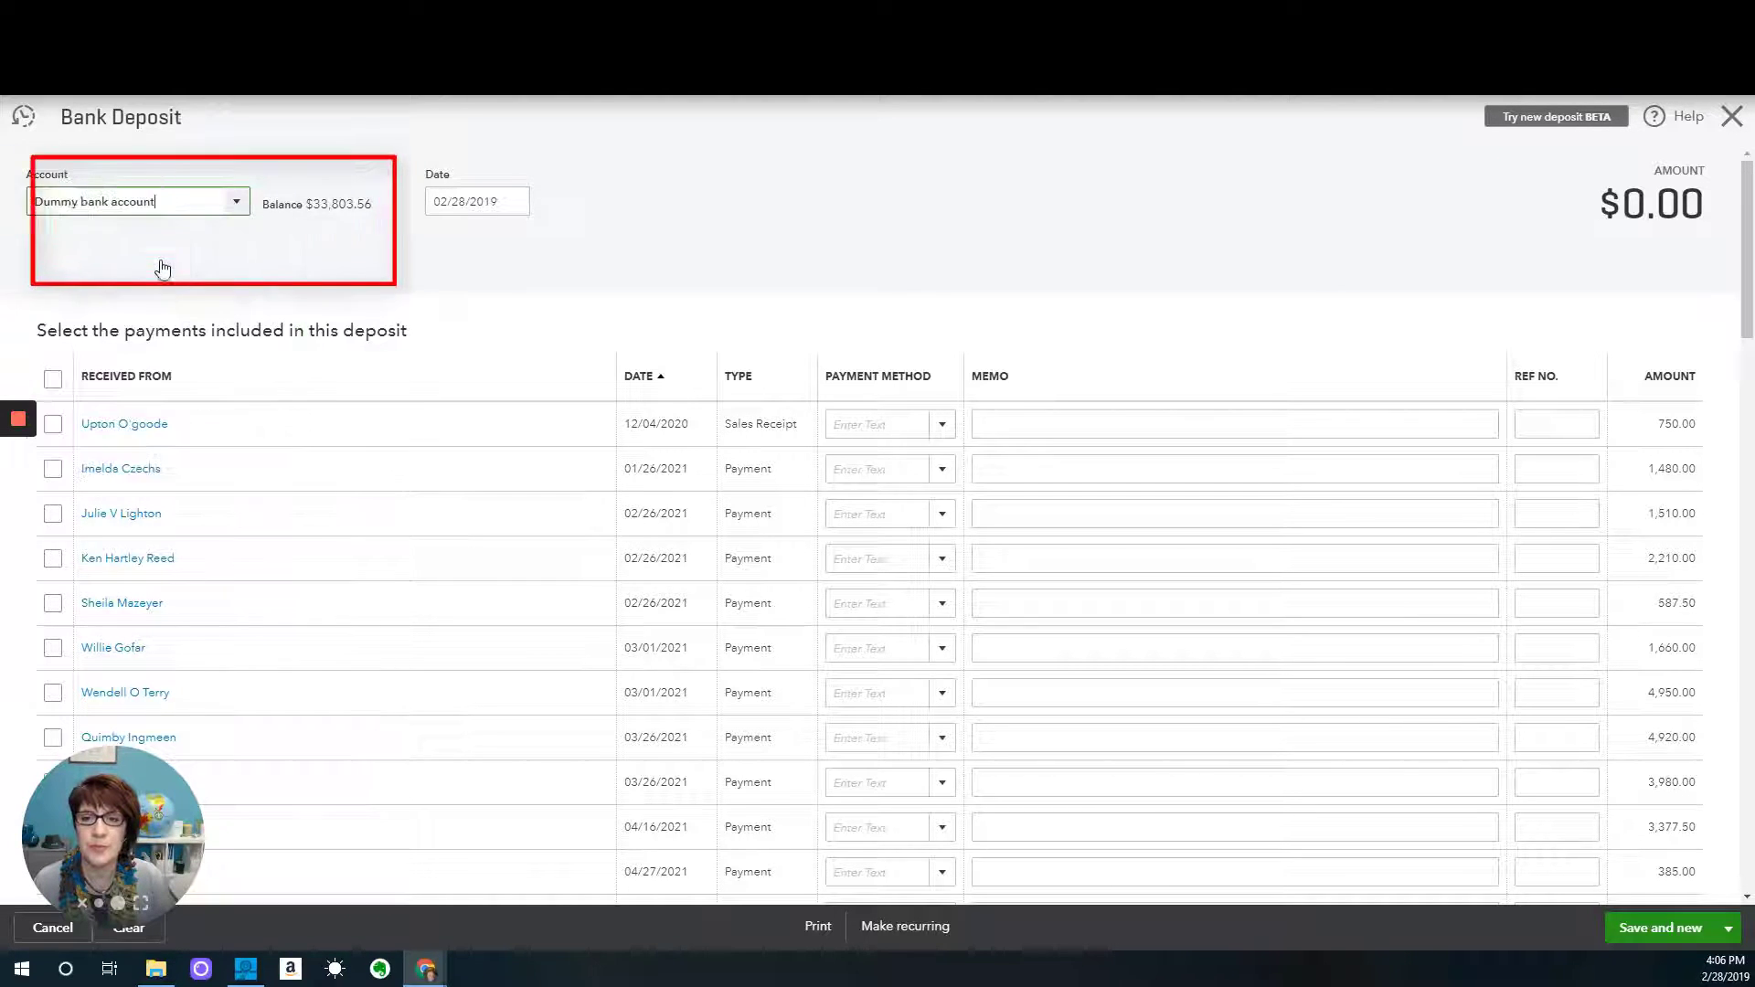
{"action": "left_click", "coordinate": [466, 202]}
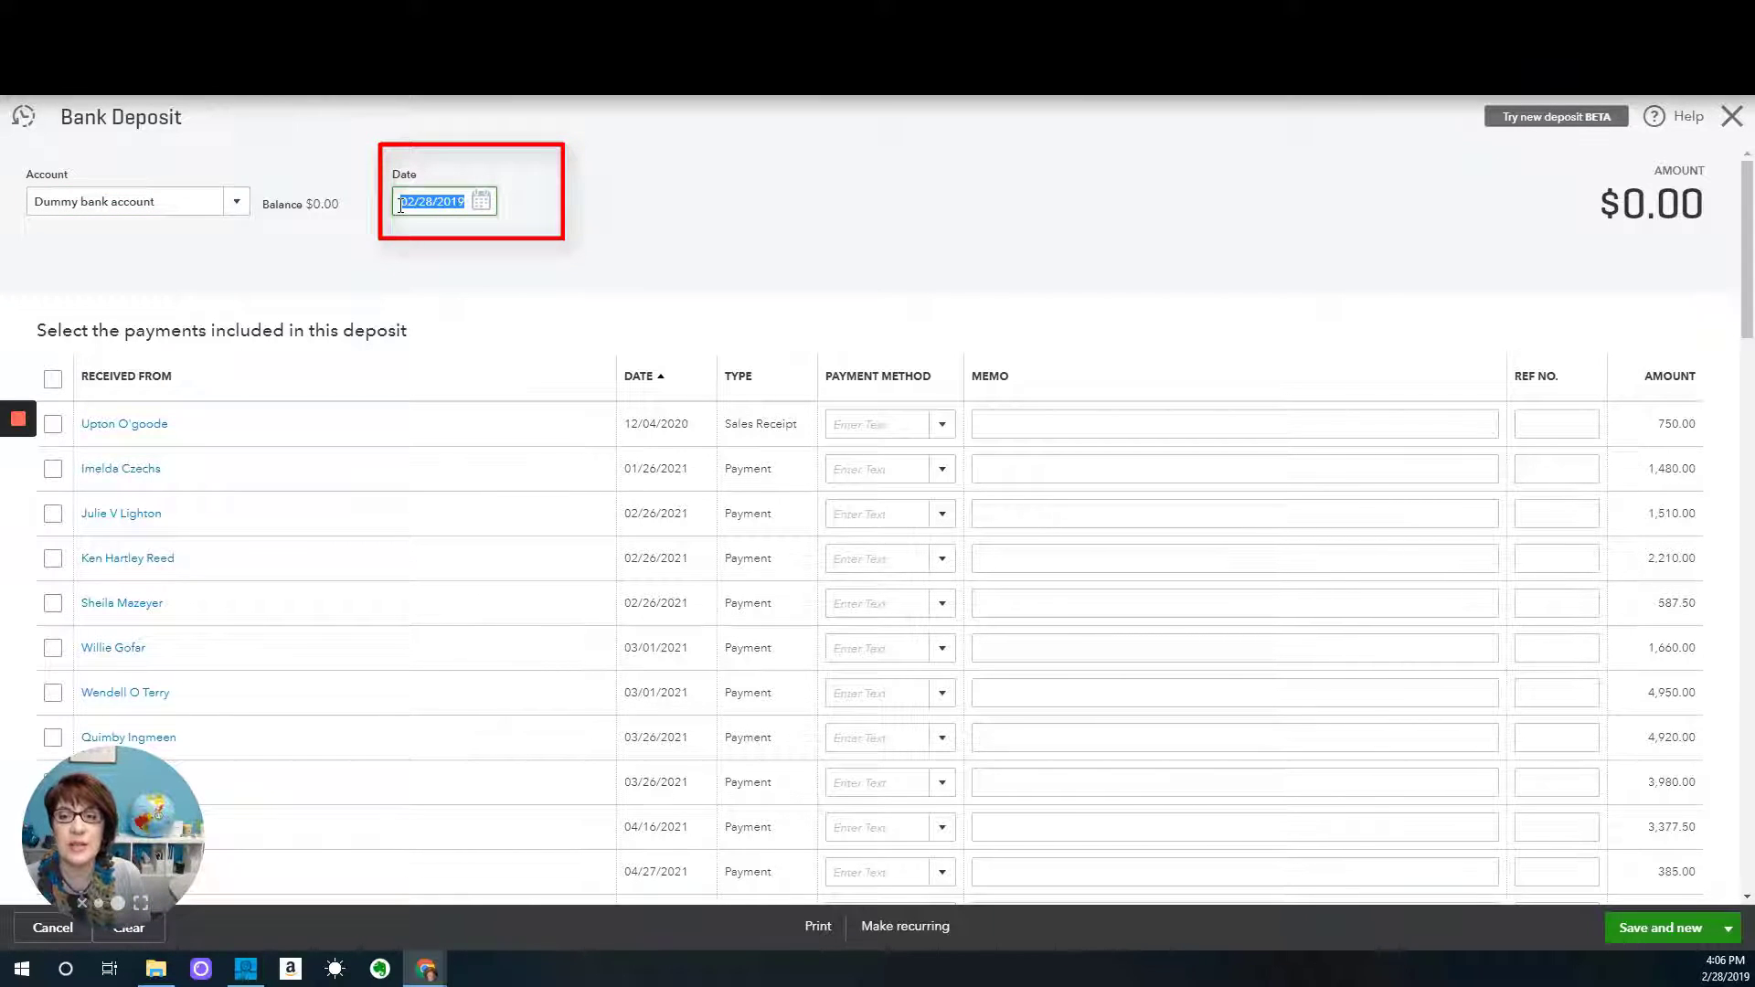
{"action": "type", "text": "12/31/"}
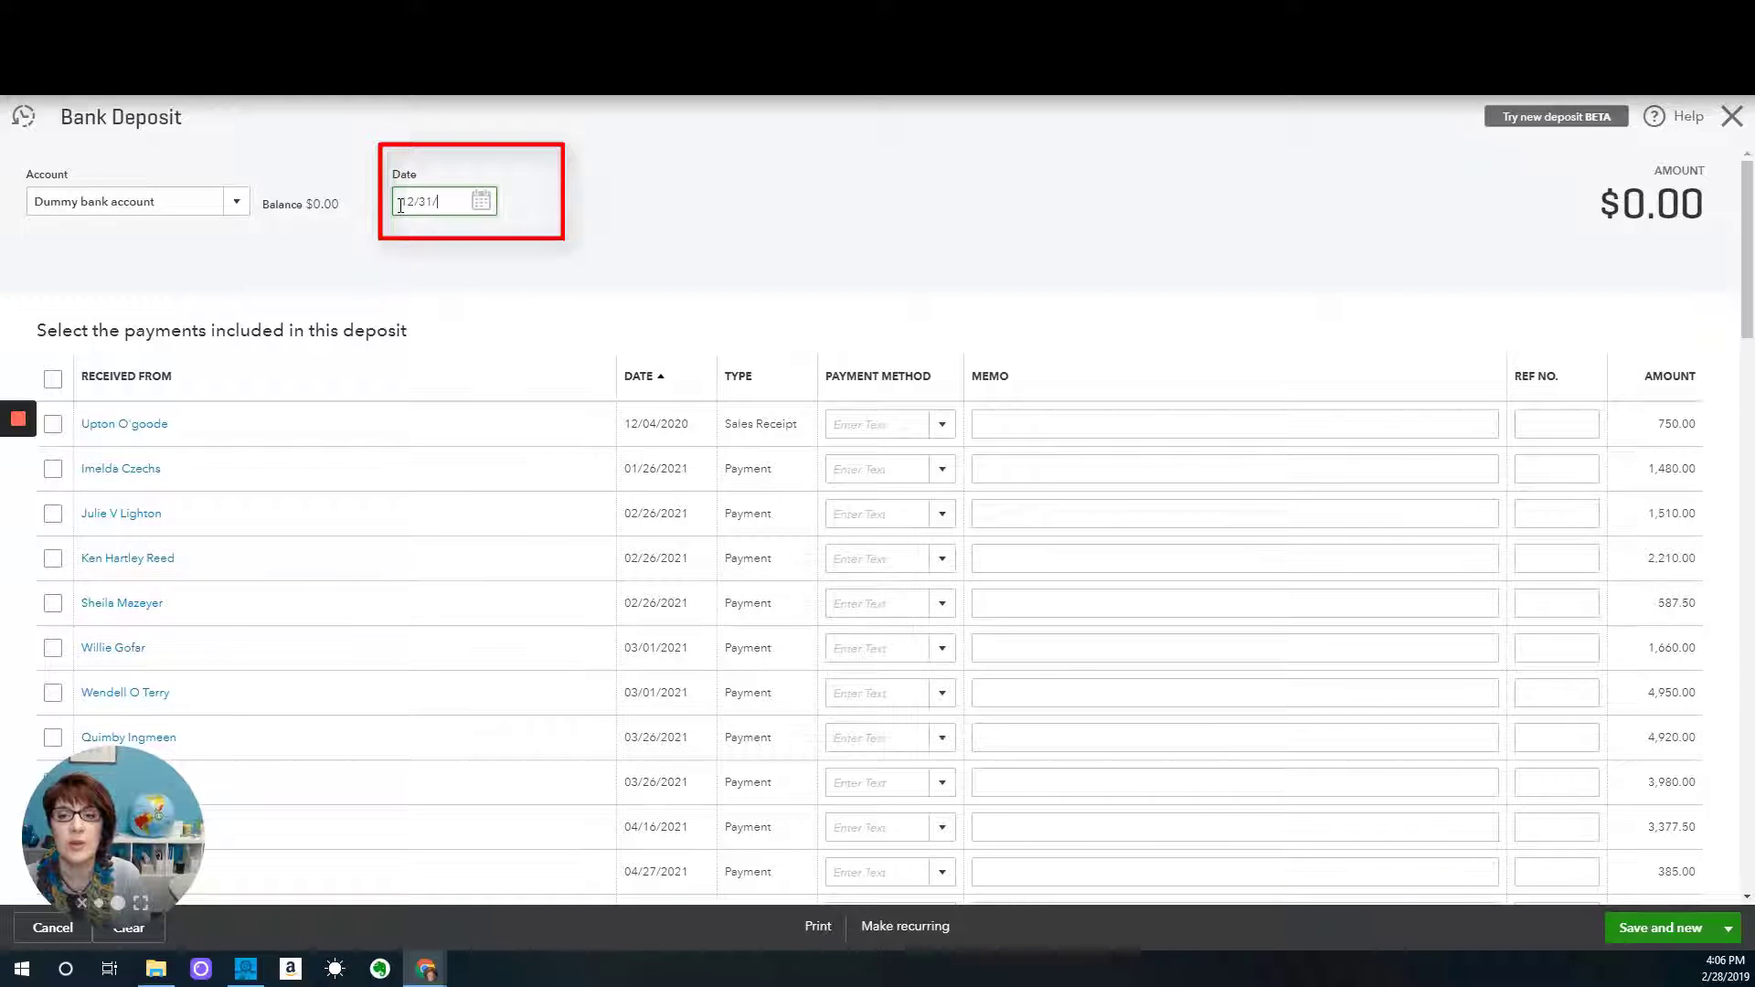
{"action": "type", "text": "2021"}
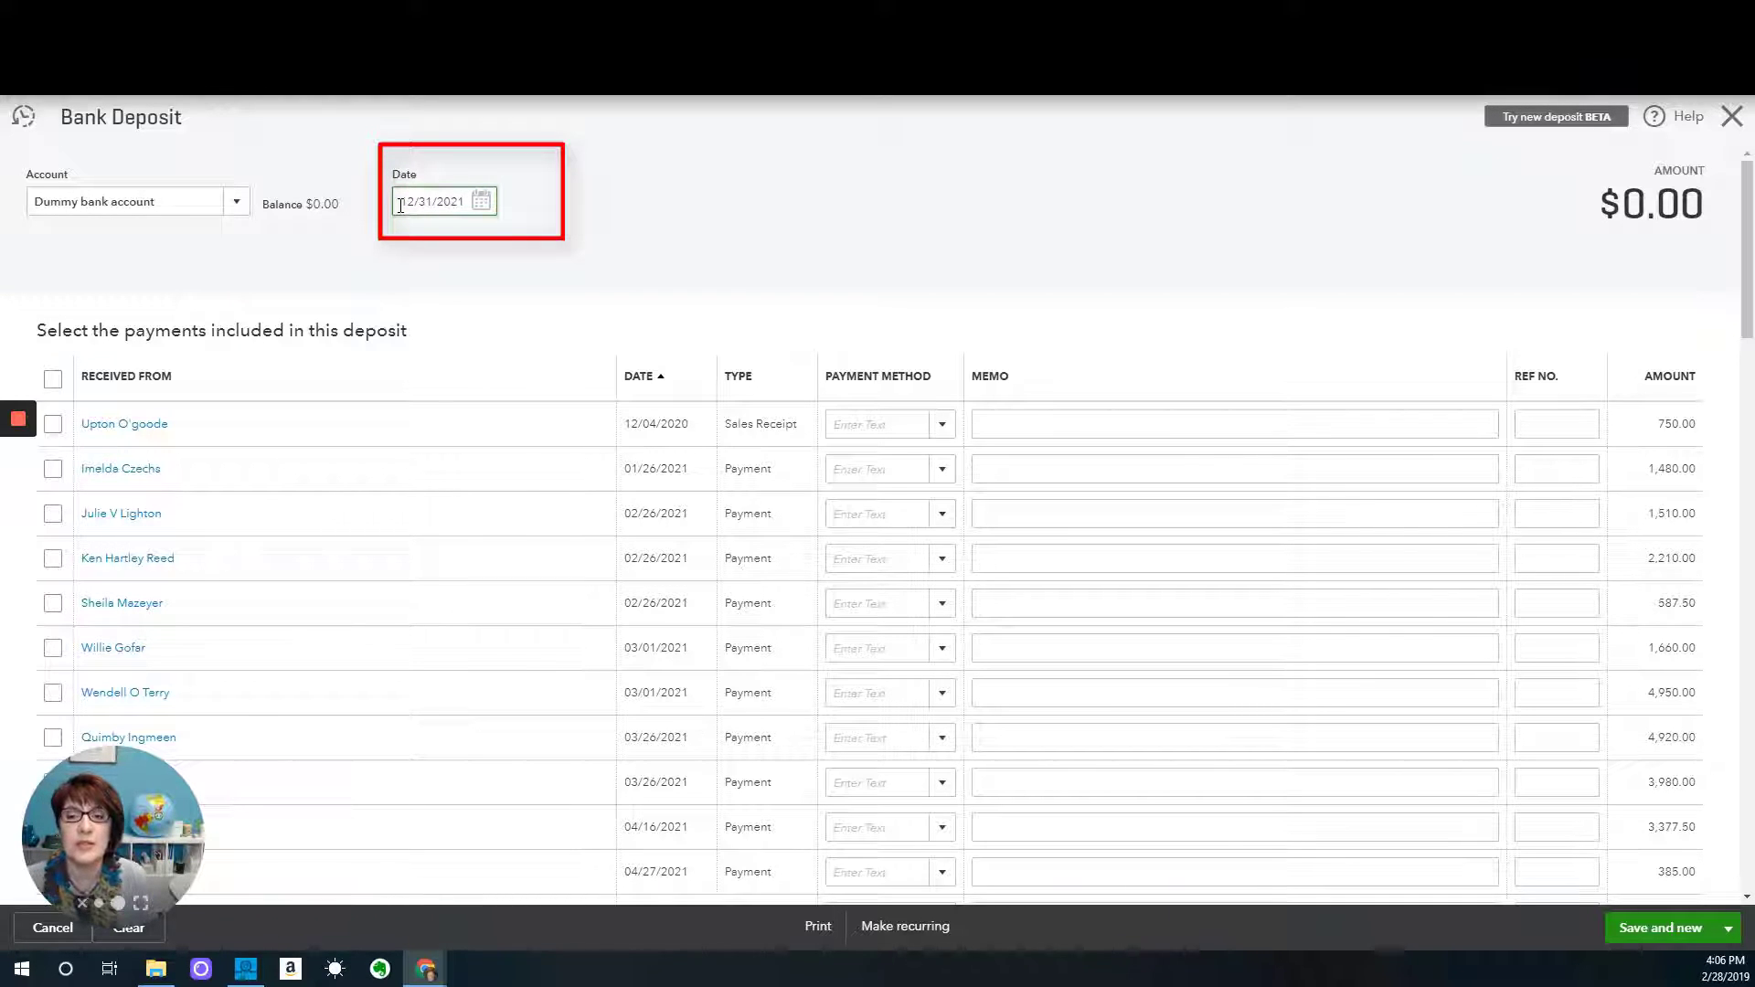
{"action": "left_click", "coordinate": [531, 234]}
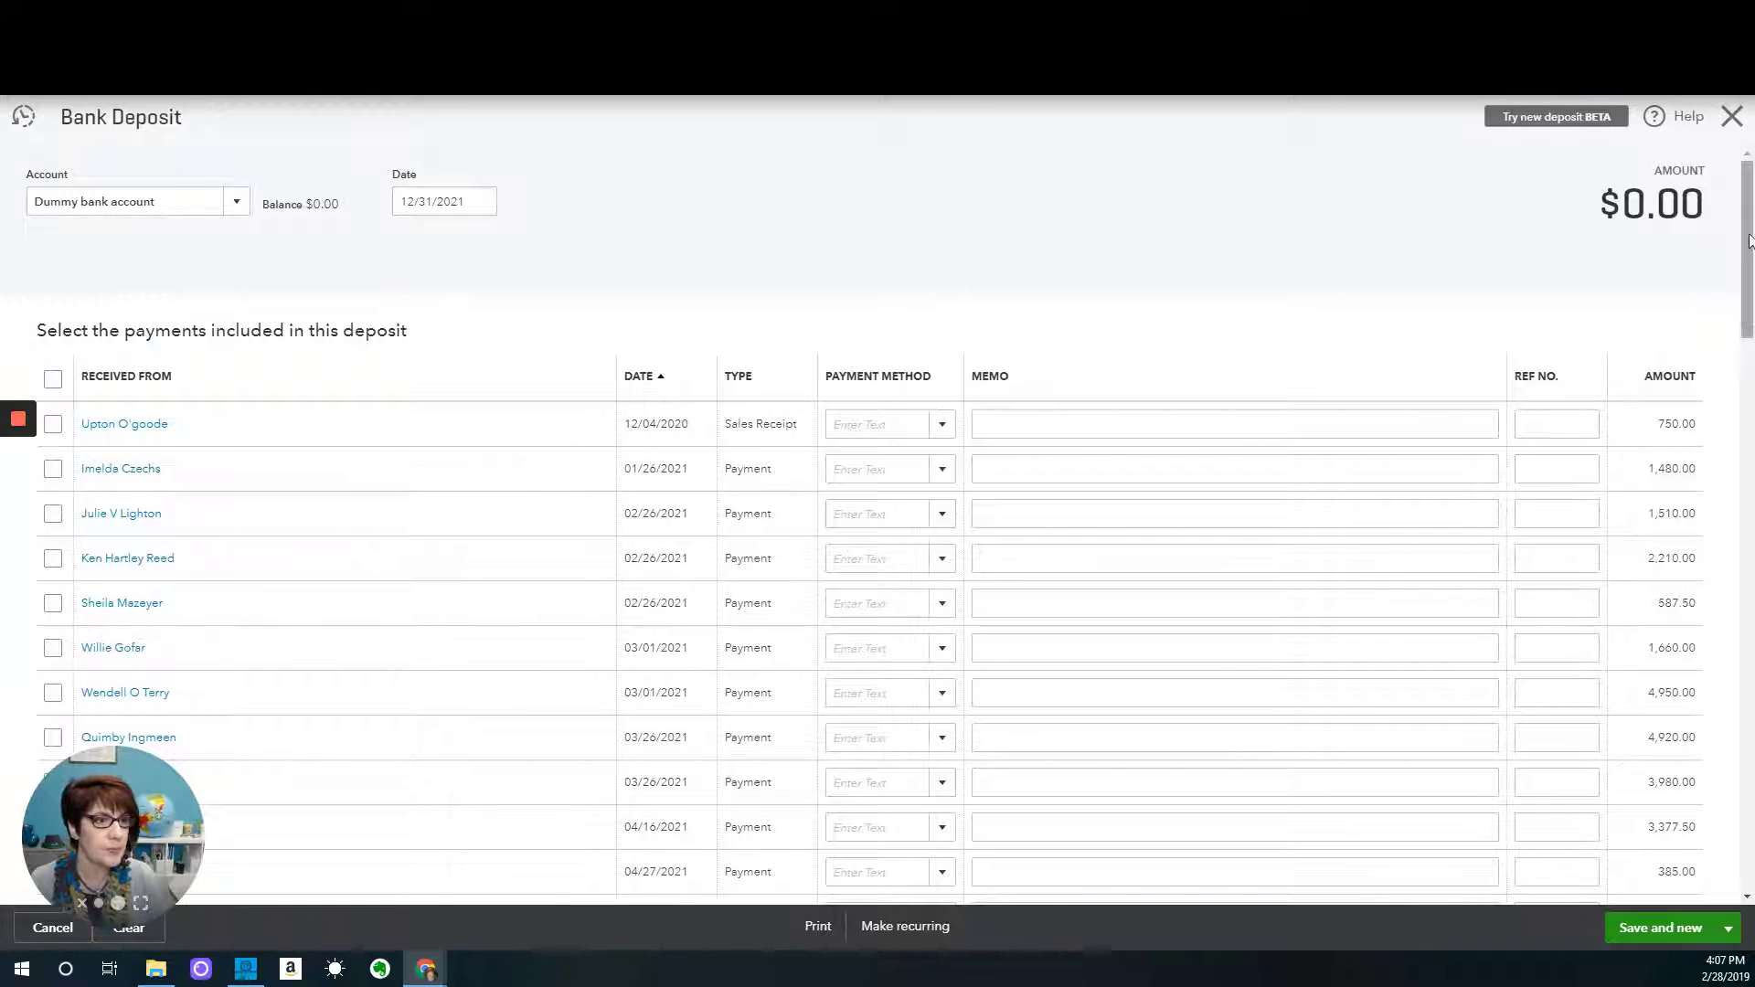
Select all payments on both pages of the deposit's payment list.
{"action": "left_click_drag", "start_coordinate": [1750, 241], "coordinate": [1722, 737]}
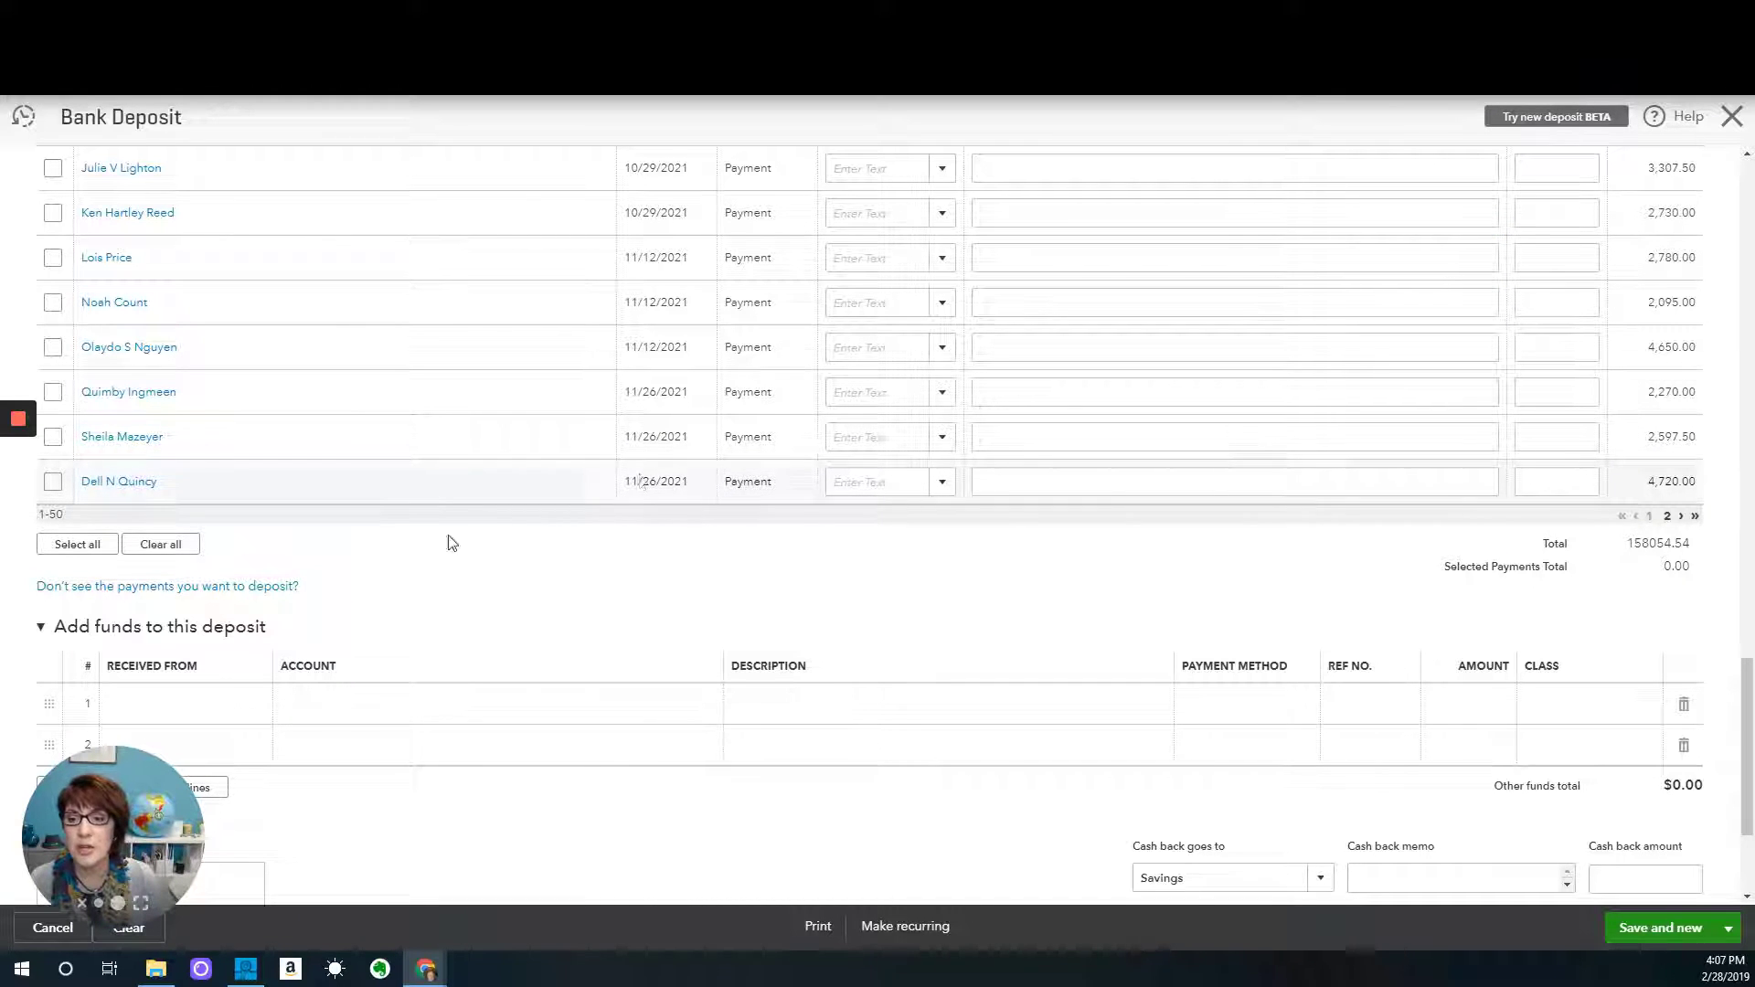
{"action": "left_click", "coordinate": [68, 551]}
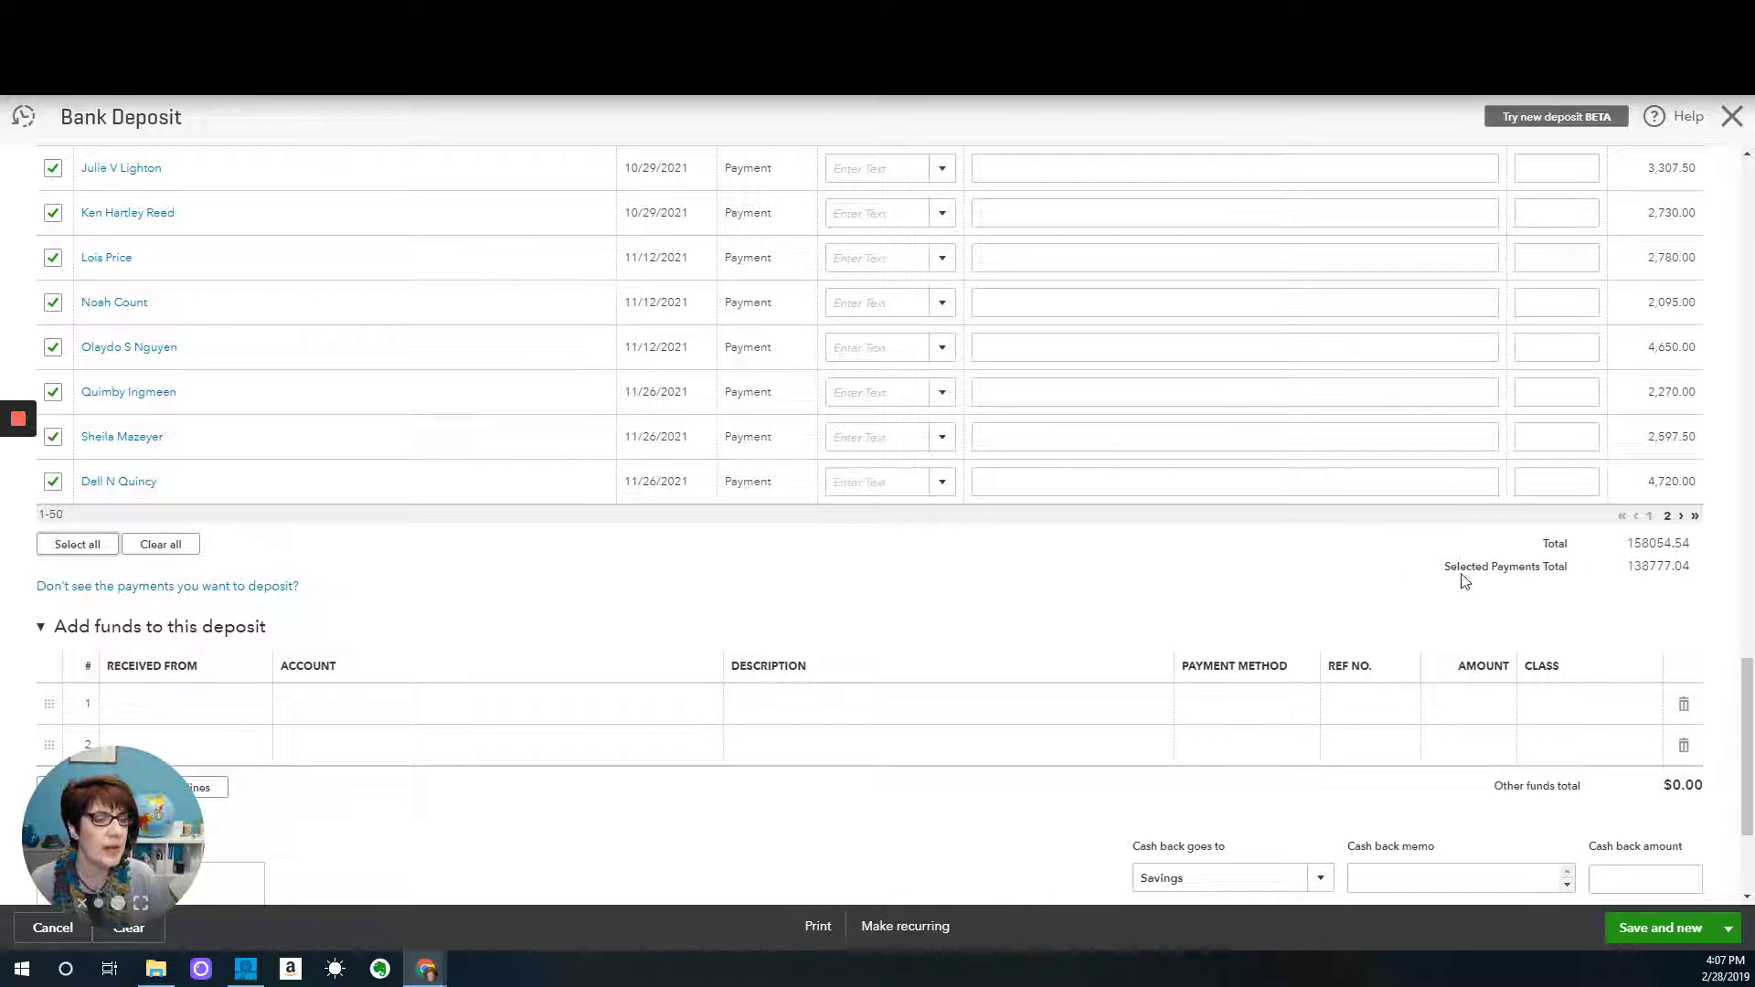
{"action": "left_click", "coordinate": [1668, 517]}
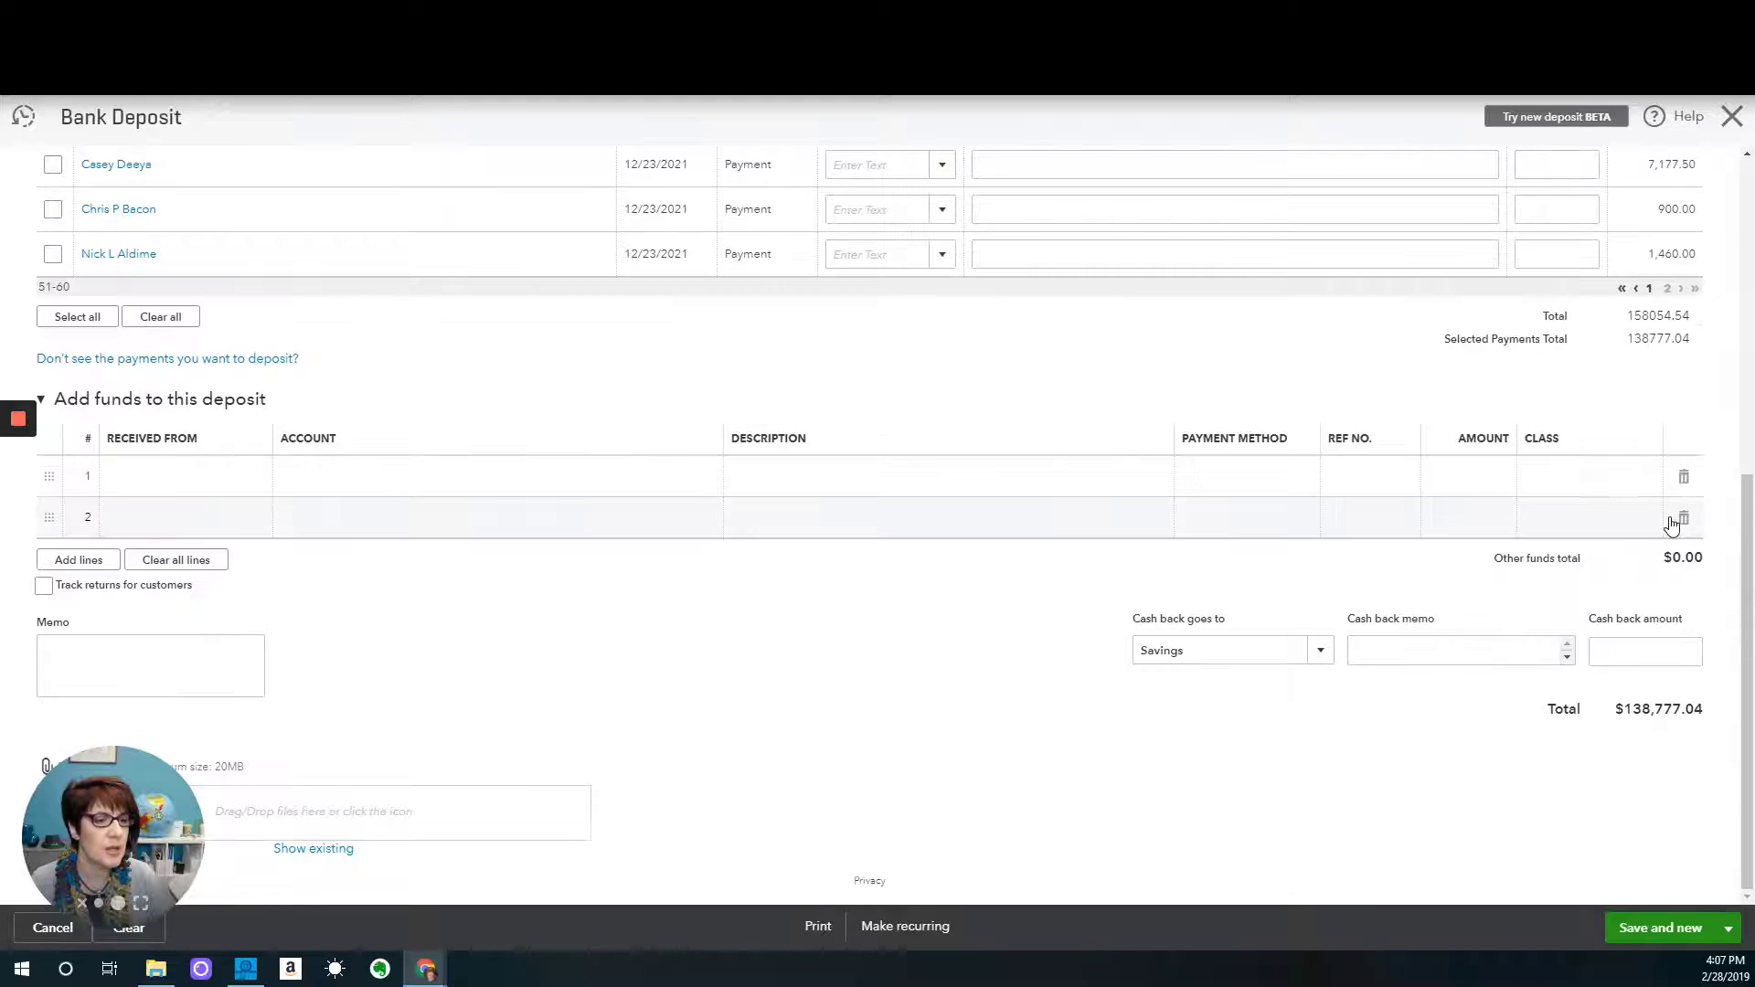
{"action": "scroll", "coordinate": [498, 548], "scroll_direction": "up", "scroll_amount": 3}
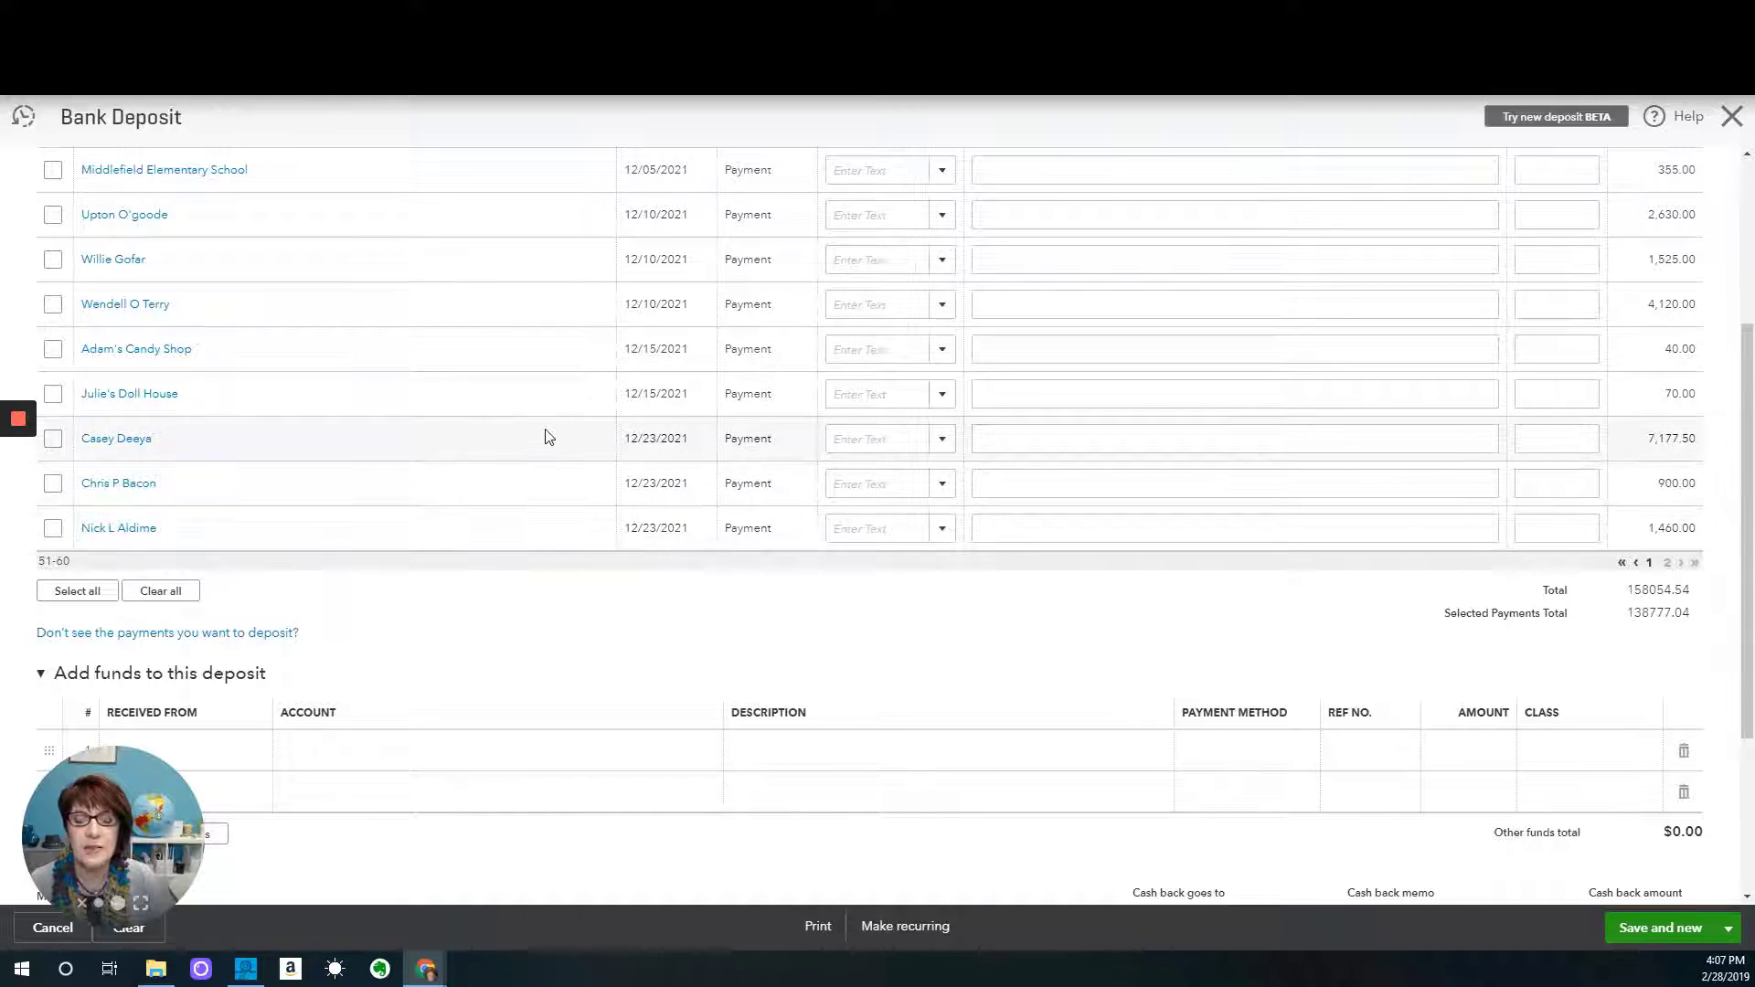
{"action": "left_click", "coordinate": [76, 591]}
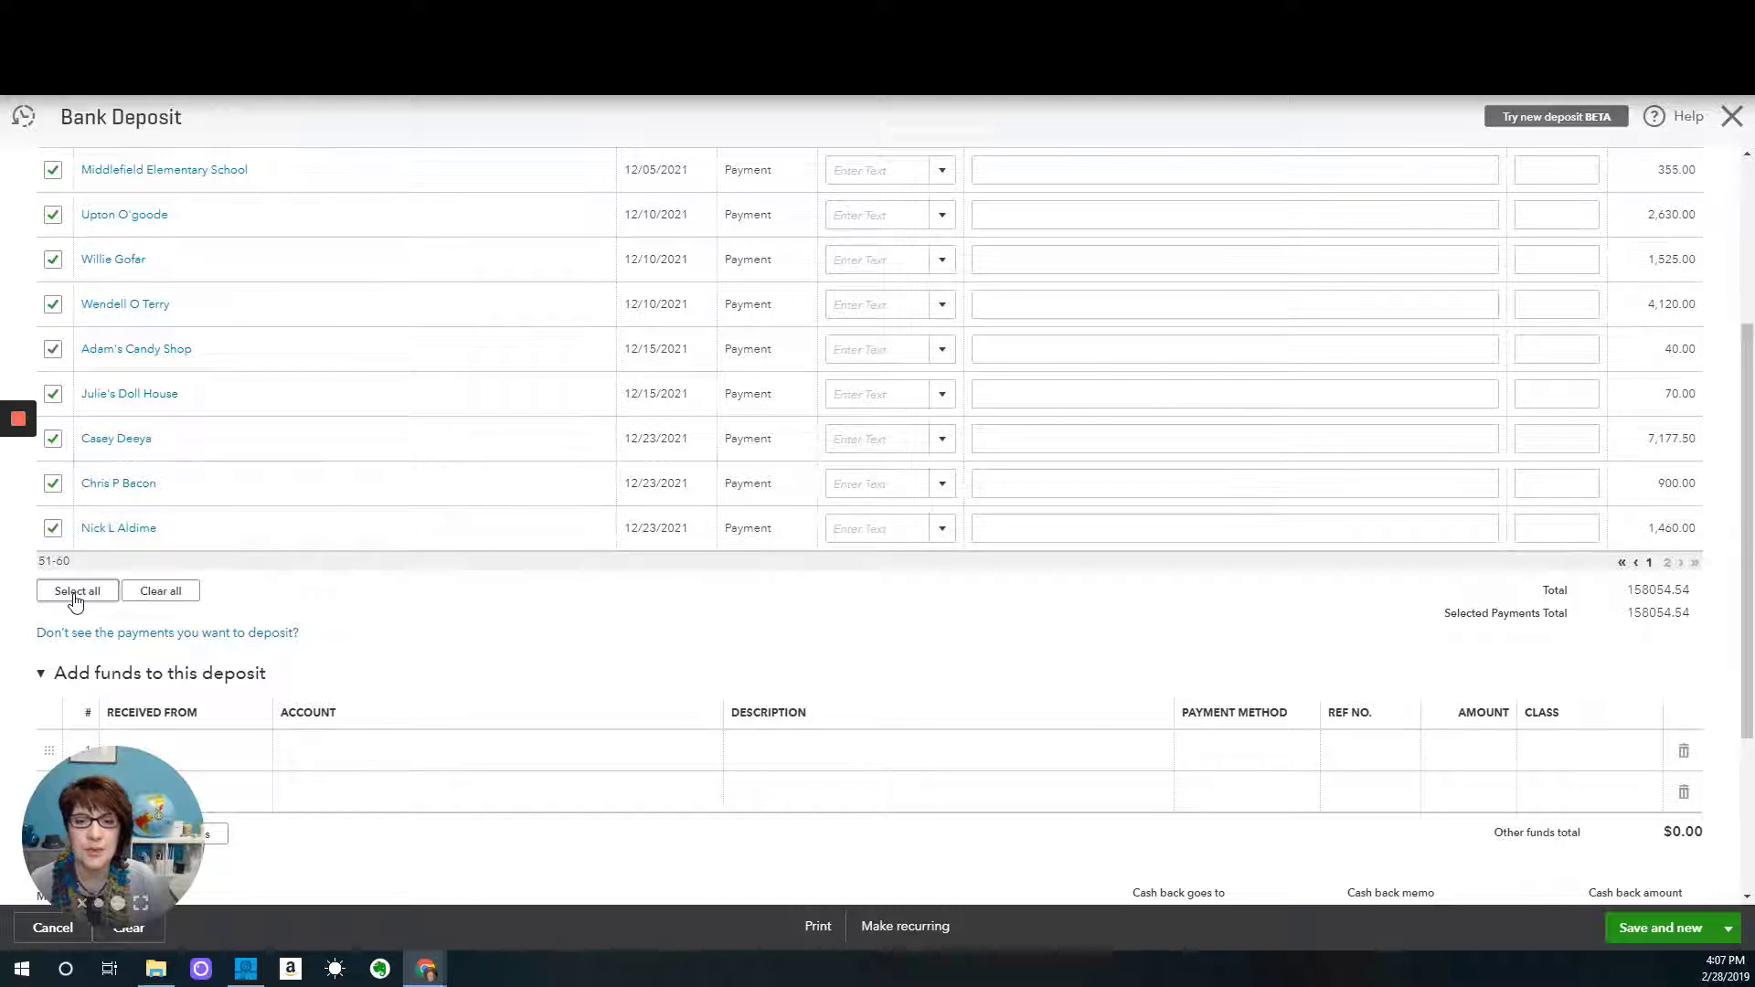
Exclude the three 12/23/2021 payments of 7,177.50, 900.00 and 1,460.00.
{"action": "left_click", "coordinate": [53, 439]}
{"action": "left_click", "coordinate": [53, 483]}
{"action": "left_click", "coordinate": [53, 528]}
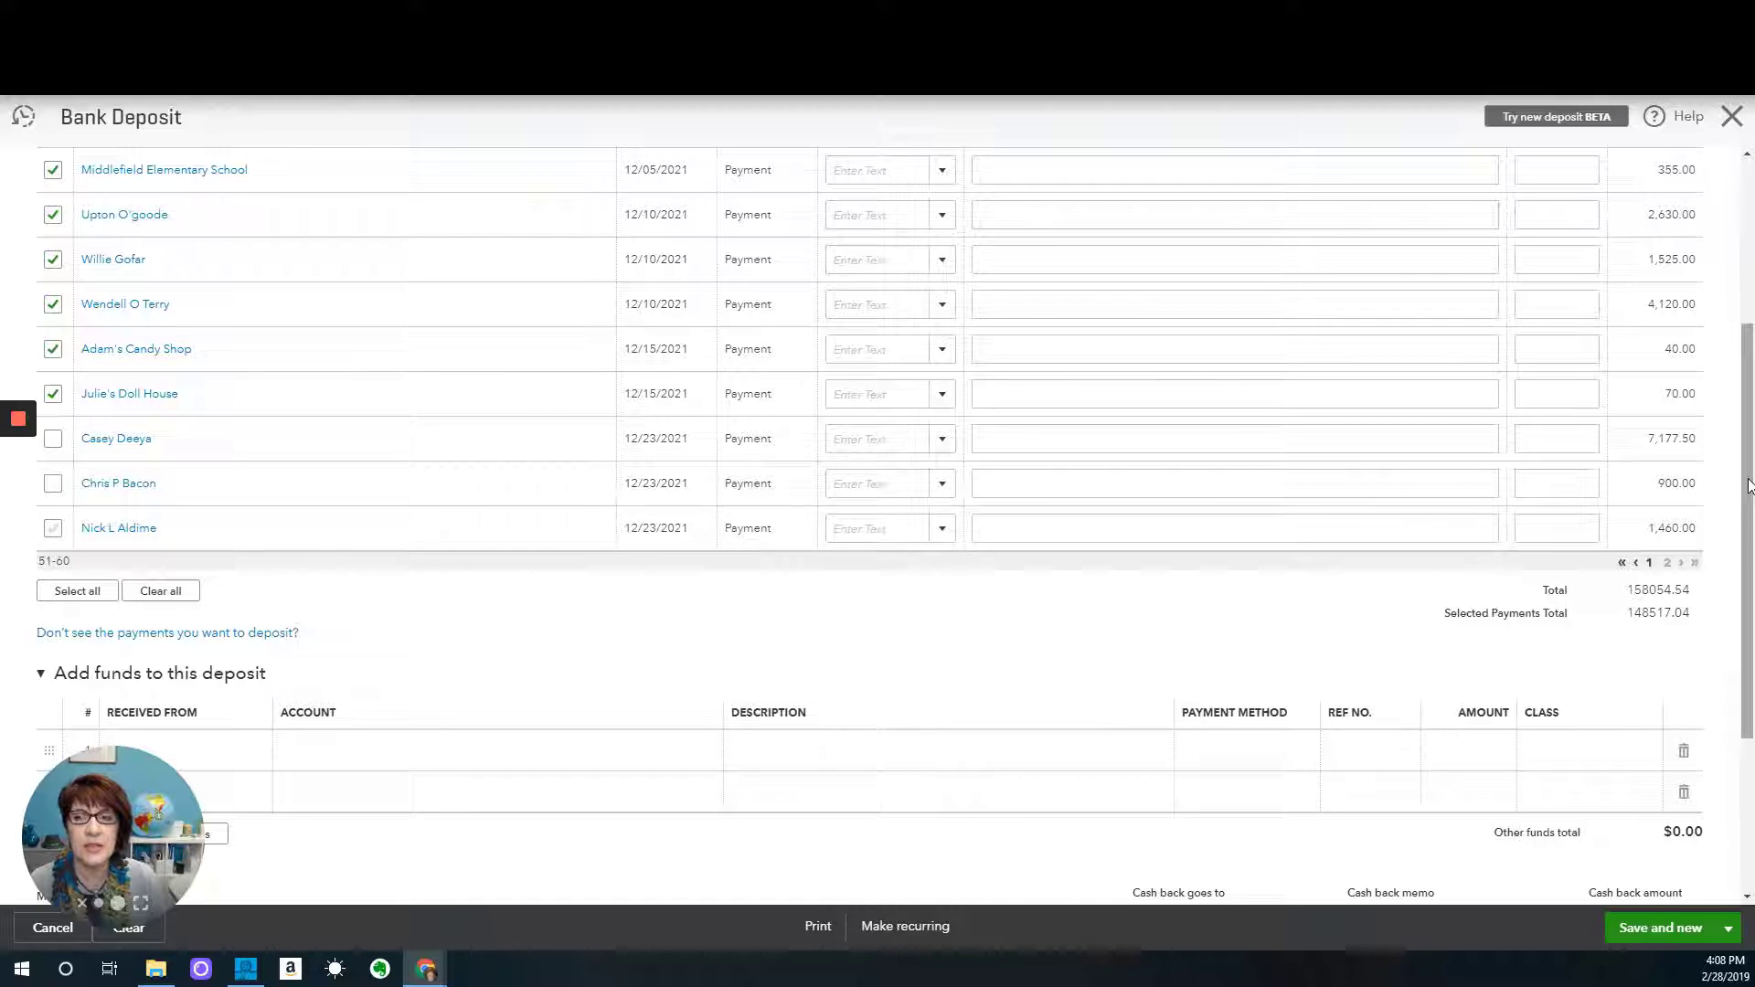
{"action": "scroll", "coordinate": [1749, 486], "scroll_direction": "up", "scroll_amount": 5}
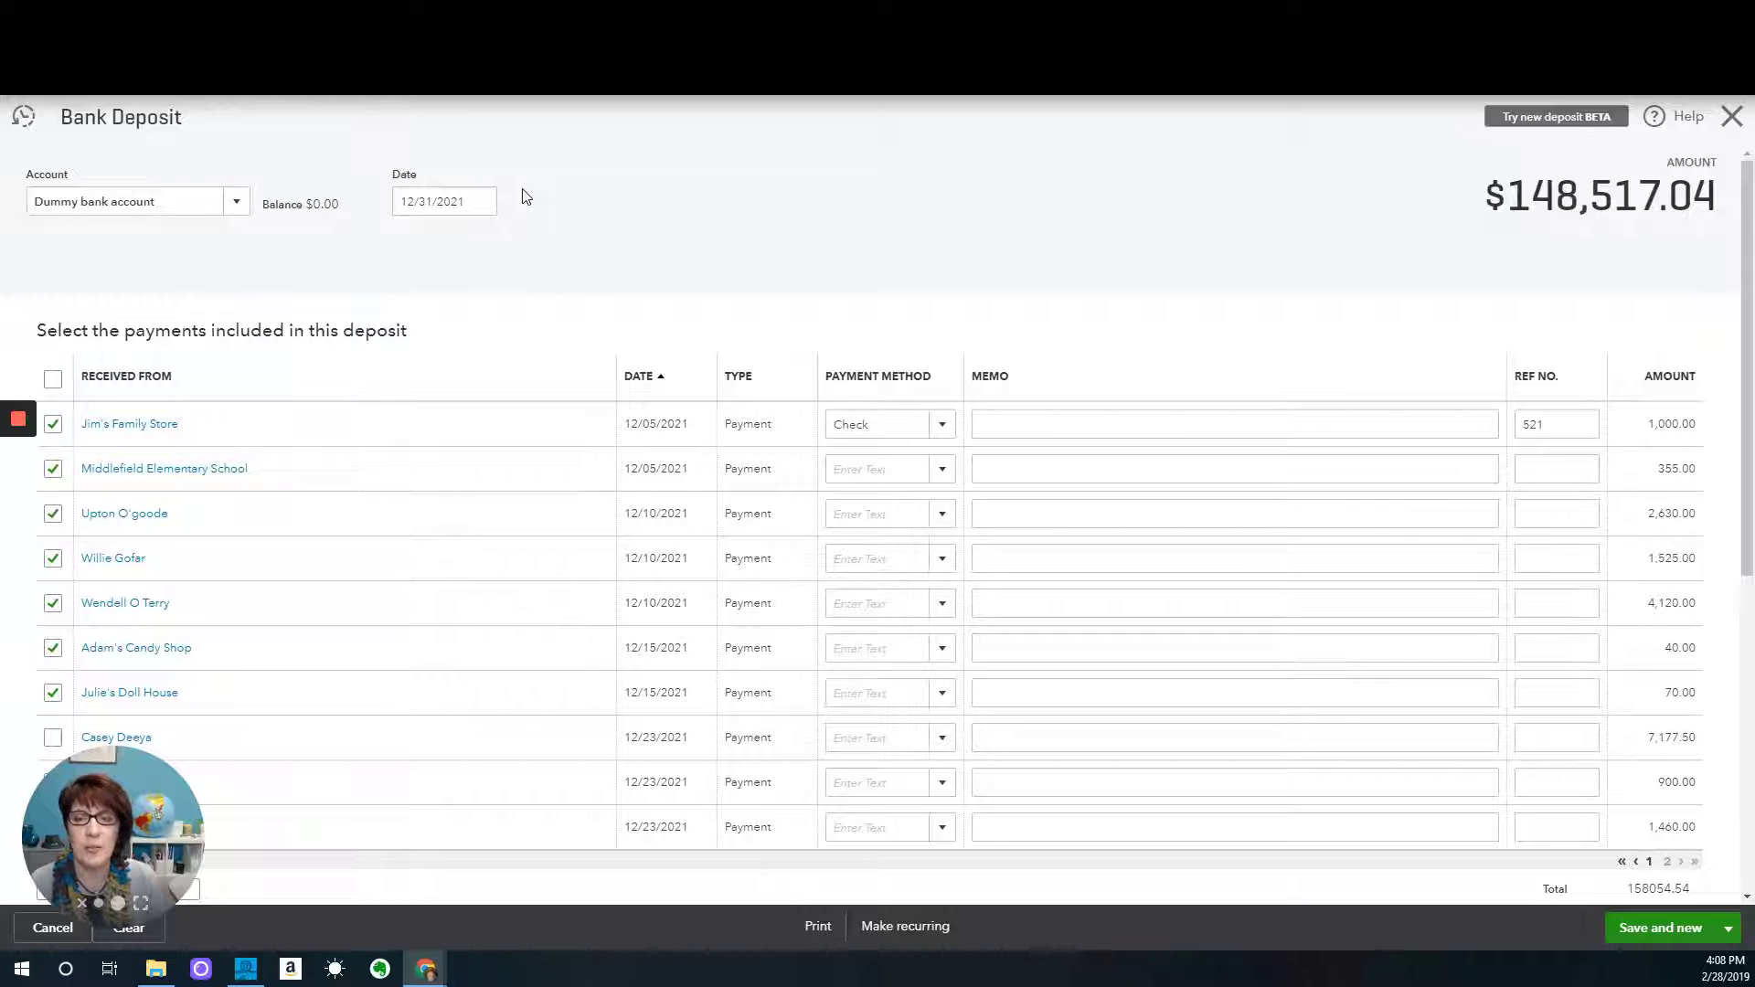
Save and close the $148,517.04 deposit, then open the Balance Sheet report.
{"action": "left_click", "coordinate": [1733, 936]}
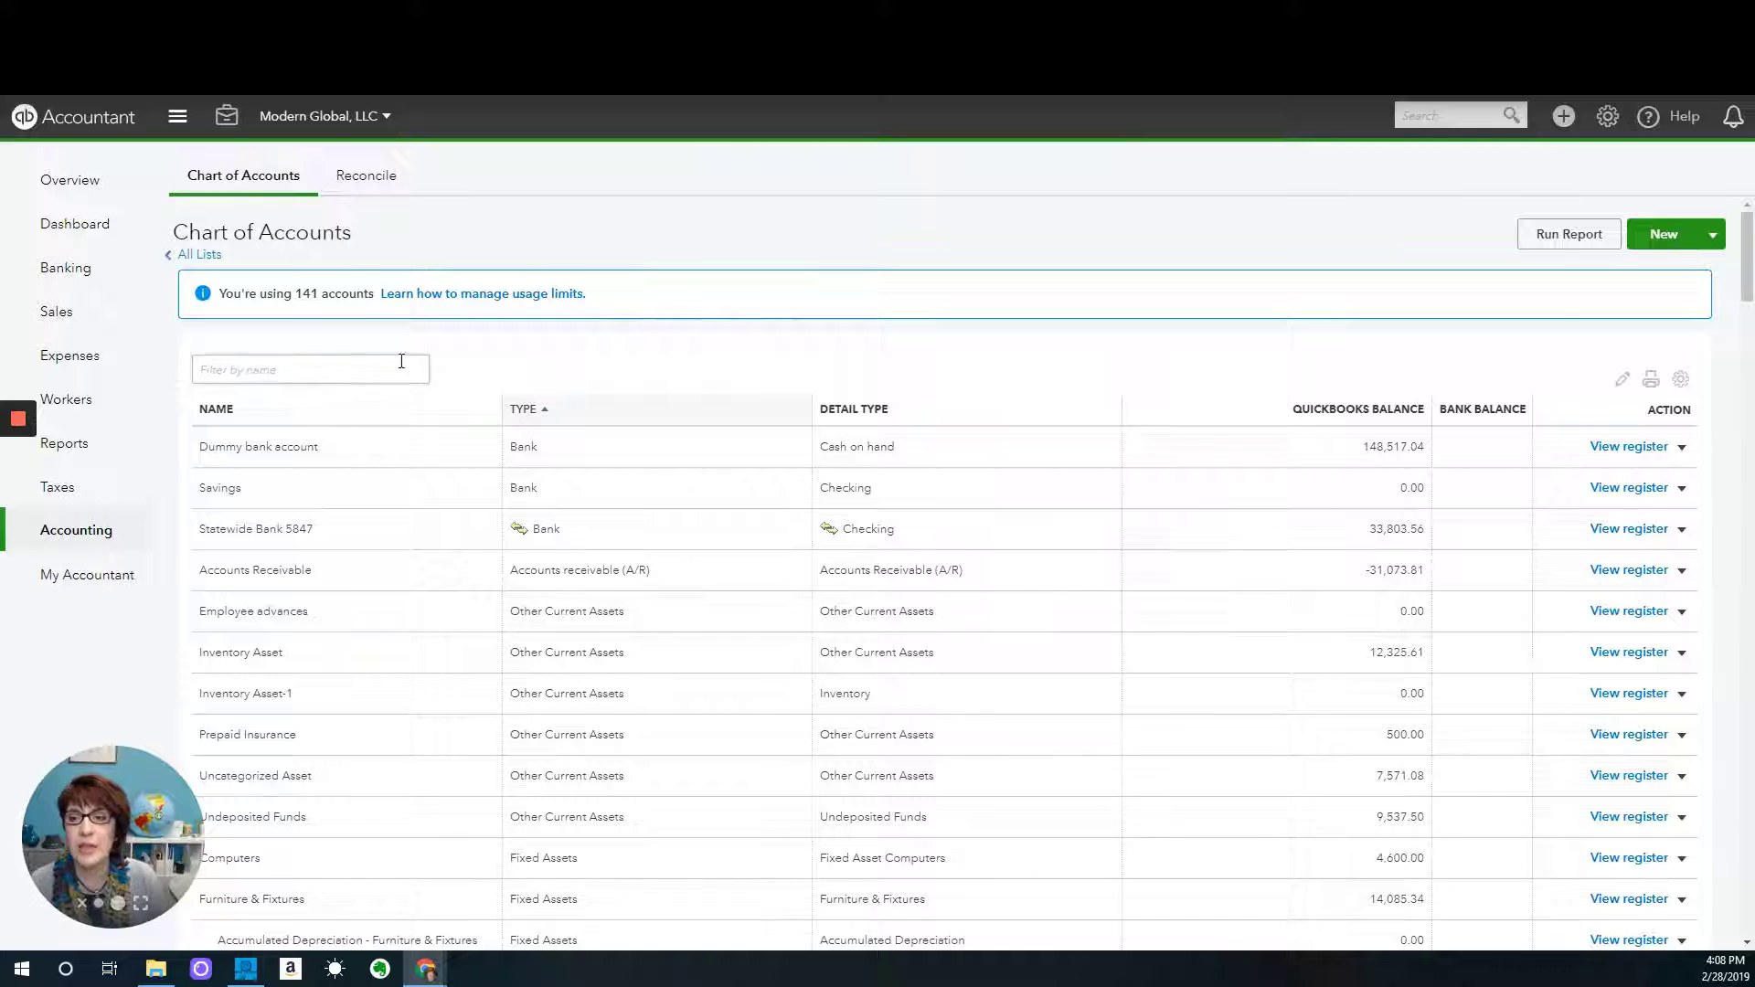
{"action": "left_click", "coordinate": [75, 448]}
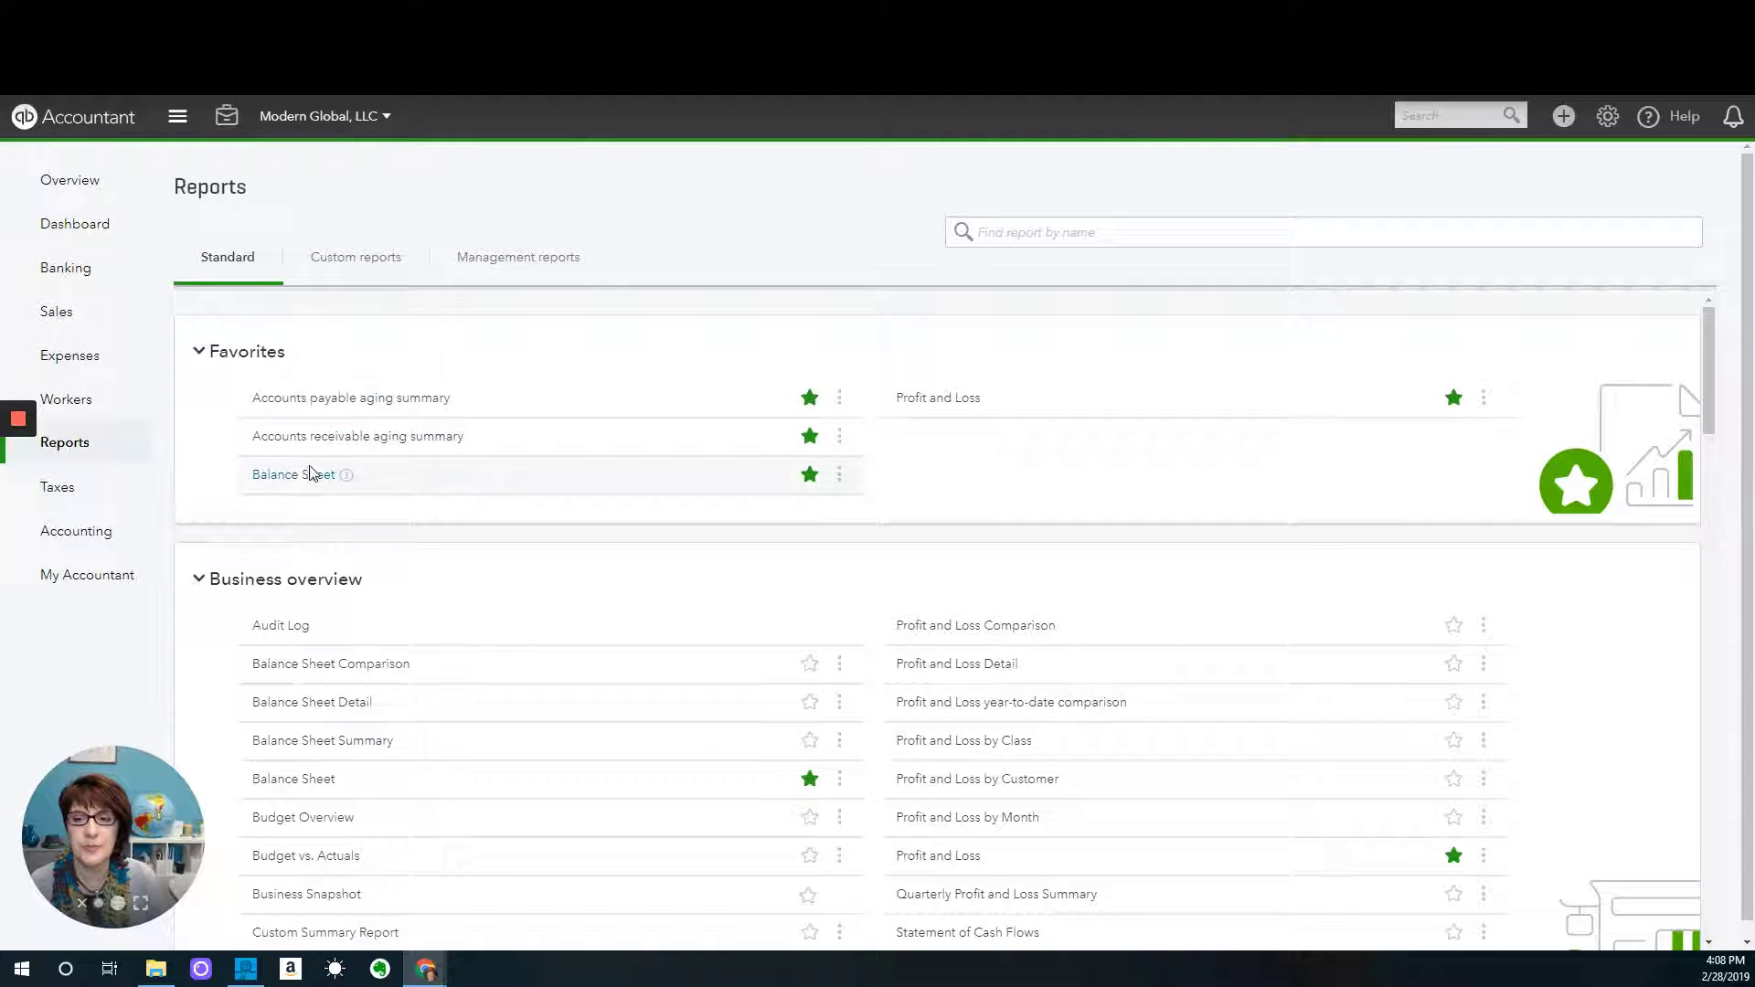
{"action": "left_click", "coordinate": [303, 475]}
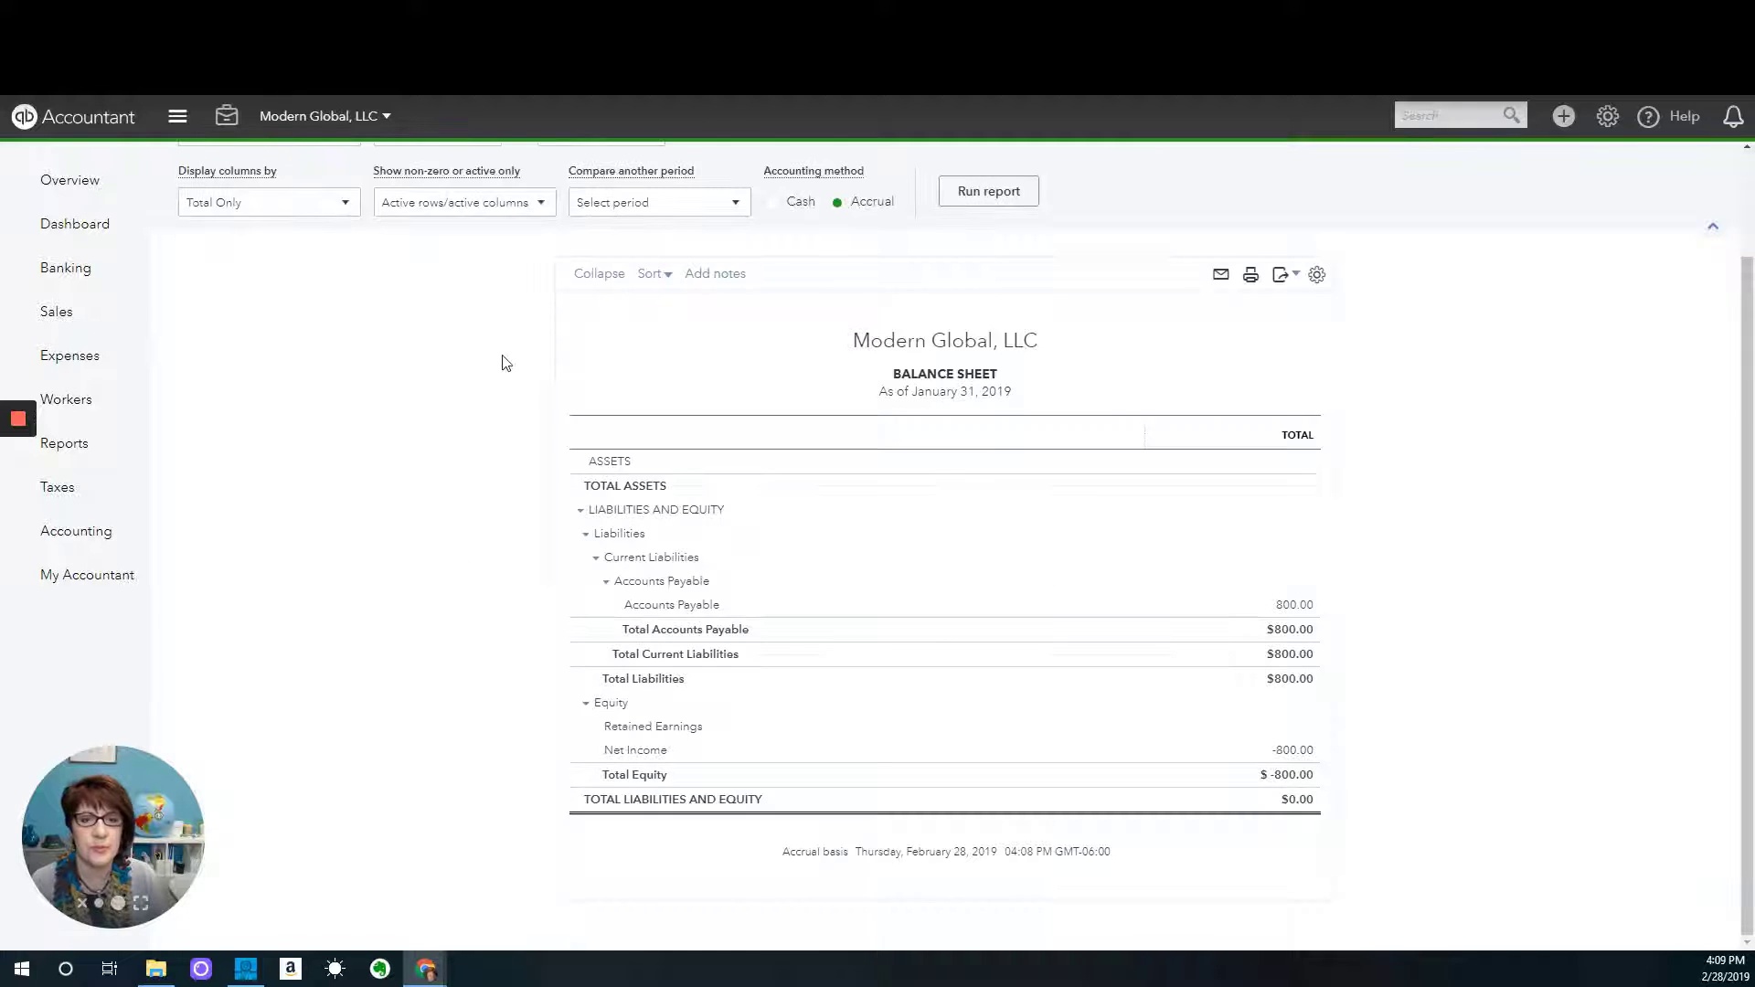
Run the Balance Sheet for 01/01/2021–12/31/2021, showing Undeposited Funds at 9,537.50.
{"action": "left_click", "coordinate": [464, 255]}
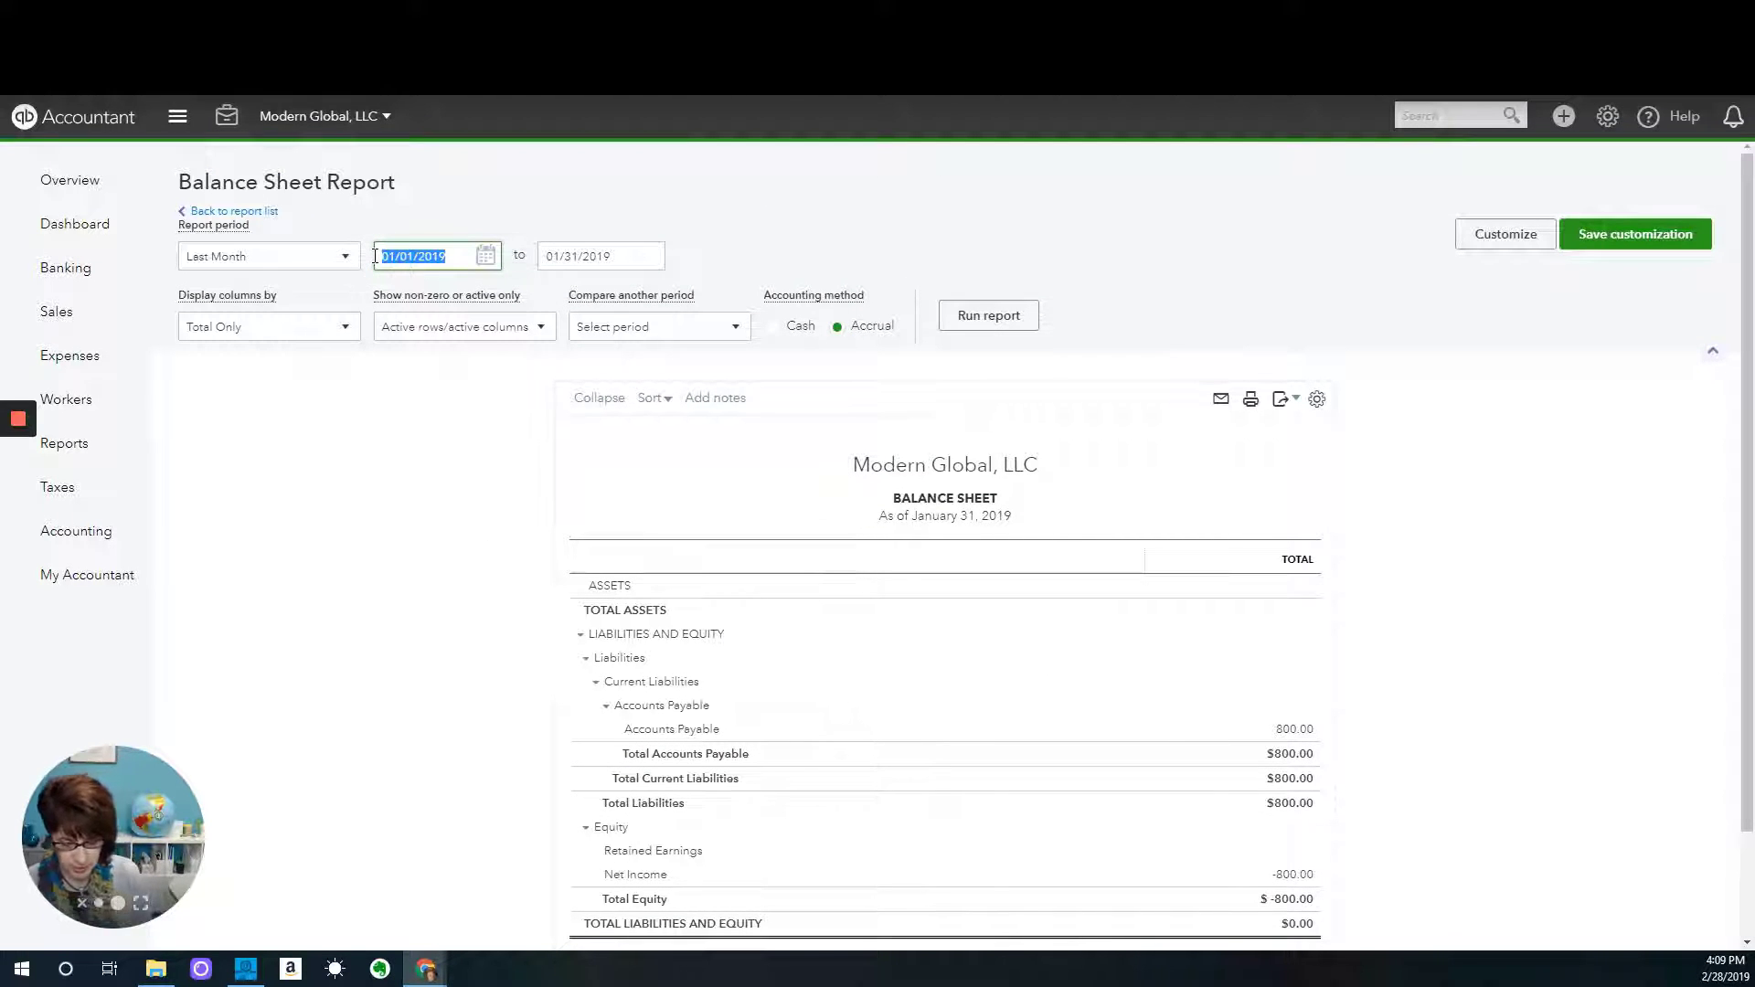
{"action": "type", "text": "01/01/2021"}
{"action": "key", "text": "Tab"}
{"action": "type", "text": "12/31/2021"}
{"action": "left_click", "coordinate": [985, 316]}
{"action": "scroll", "coordinate": [489, 619], "scroll_direction": "down", "scroll_amount": 3}
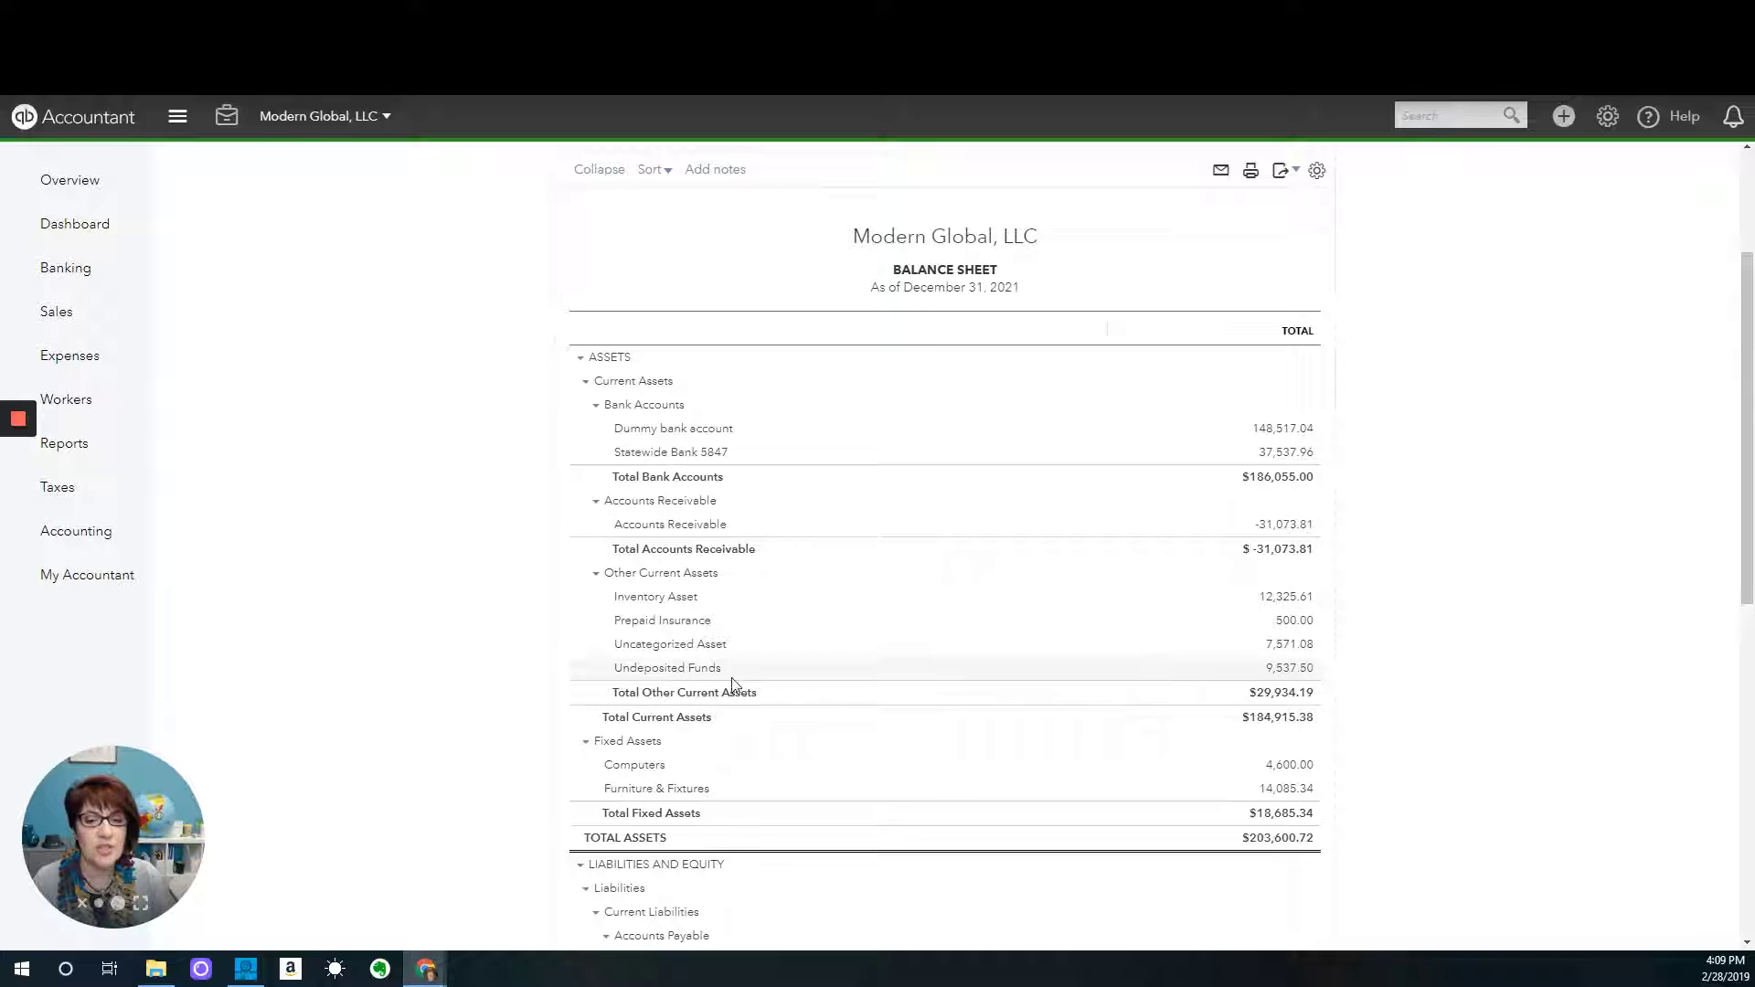
{"action": "mouse_move", "coordinate": [562, 654]}
{"action": "left_mouse_down"}
{"action": "mouse_move", "coordinate": [722, 679]}
{"action": "mouse_move", "coordinate": [1262, 680]}
{"action": "left_mouse_up"}
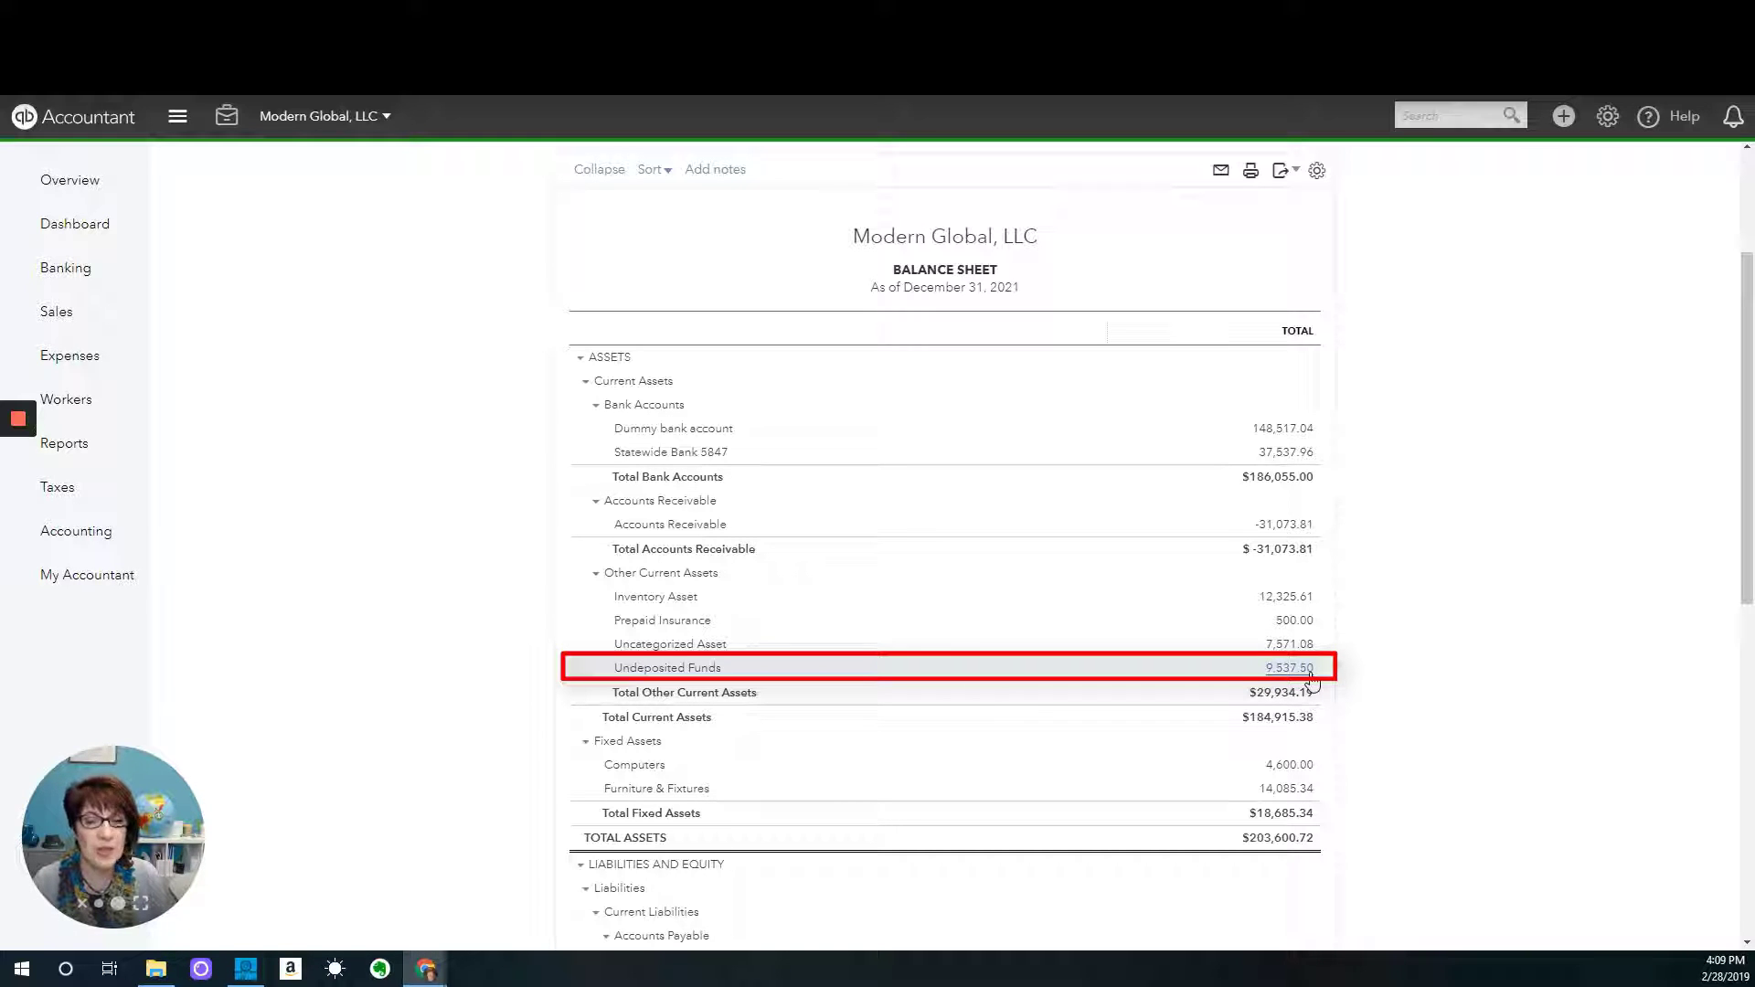
Check a new bank deposit lists only three payments totalling 9,537.50, then close it unsaved.
{"action": "scroll", "coordinate": [1454, 603], "scroll_direction": "up", "scroll_amount": 3}
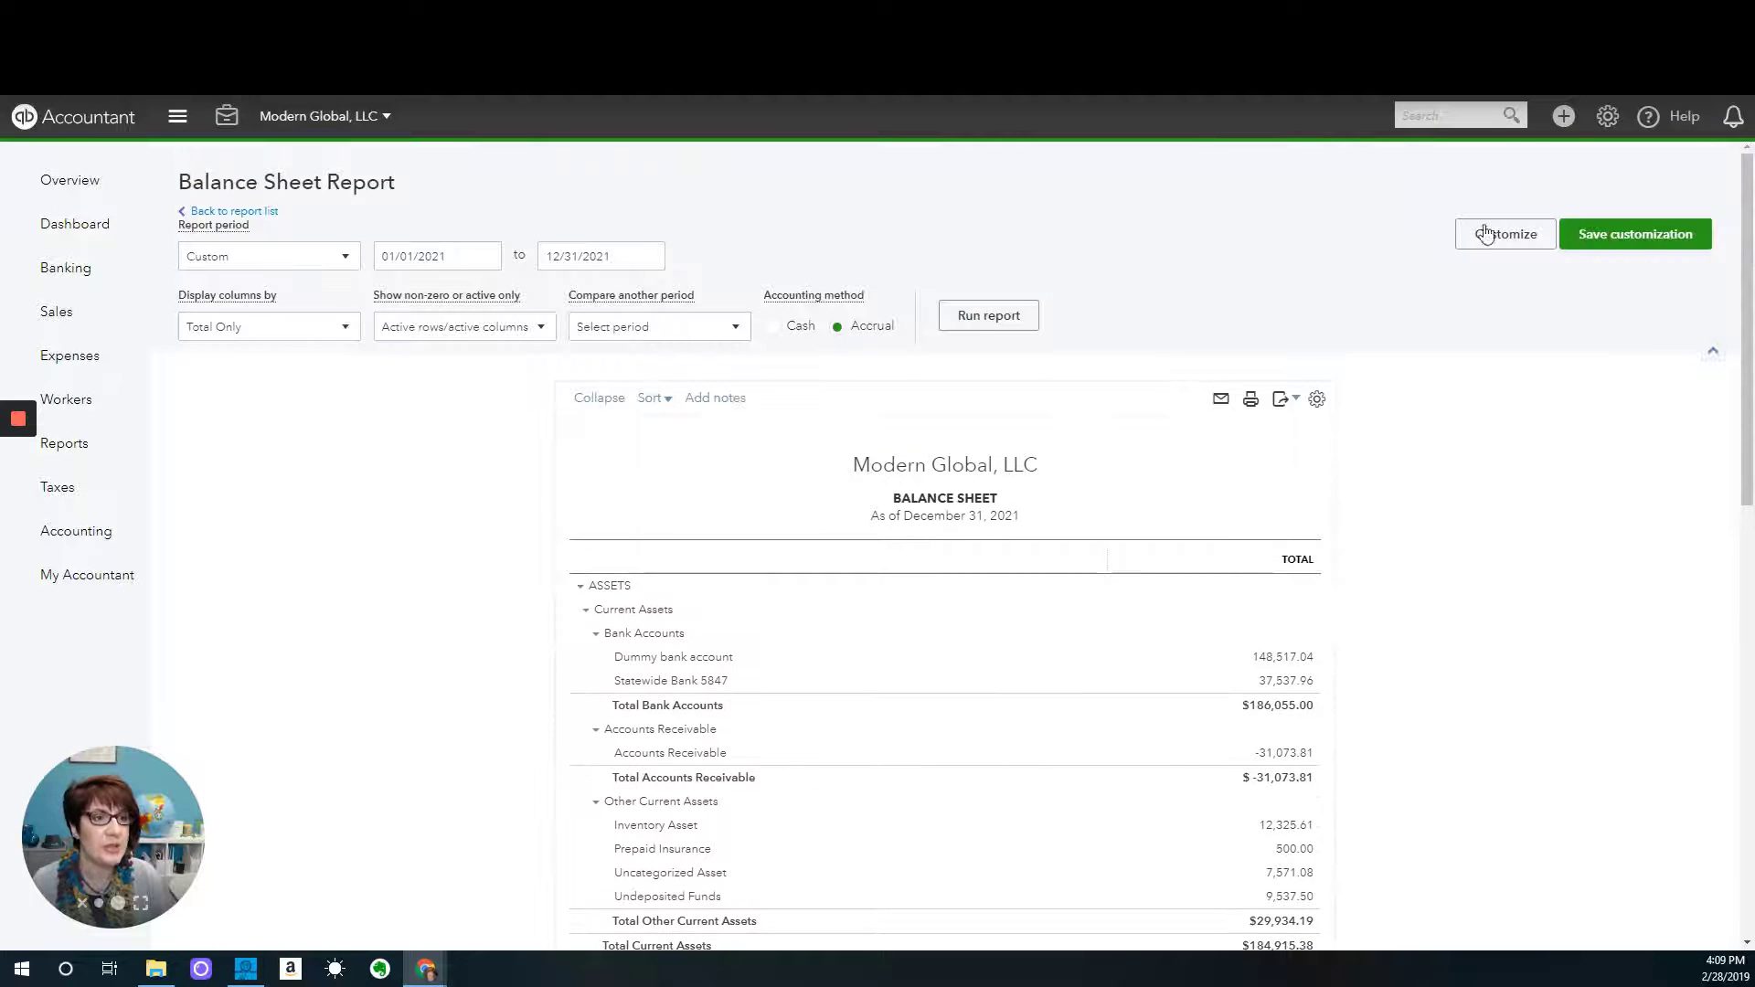
{"action": "left_click", "coordinate": [1564, 119]}
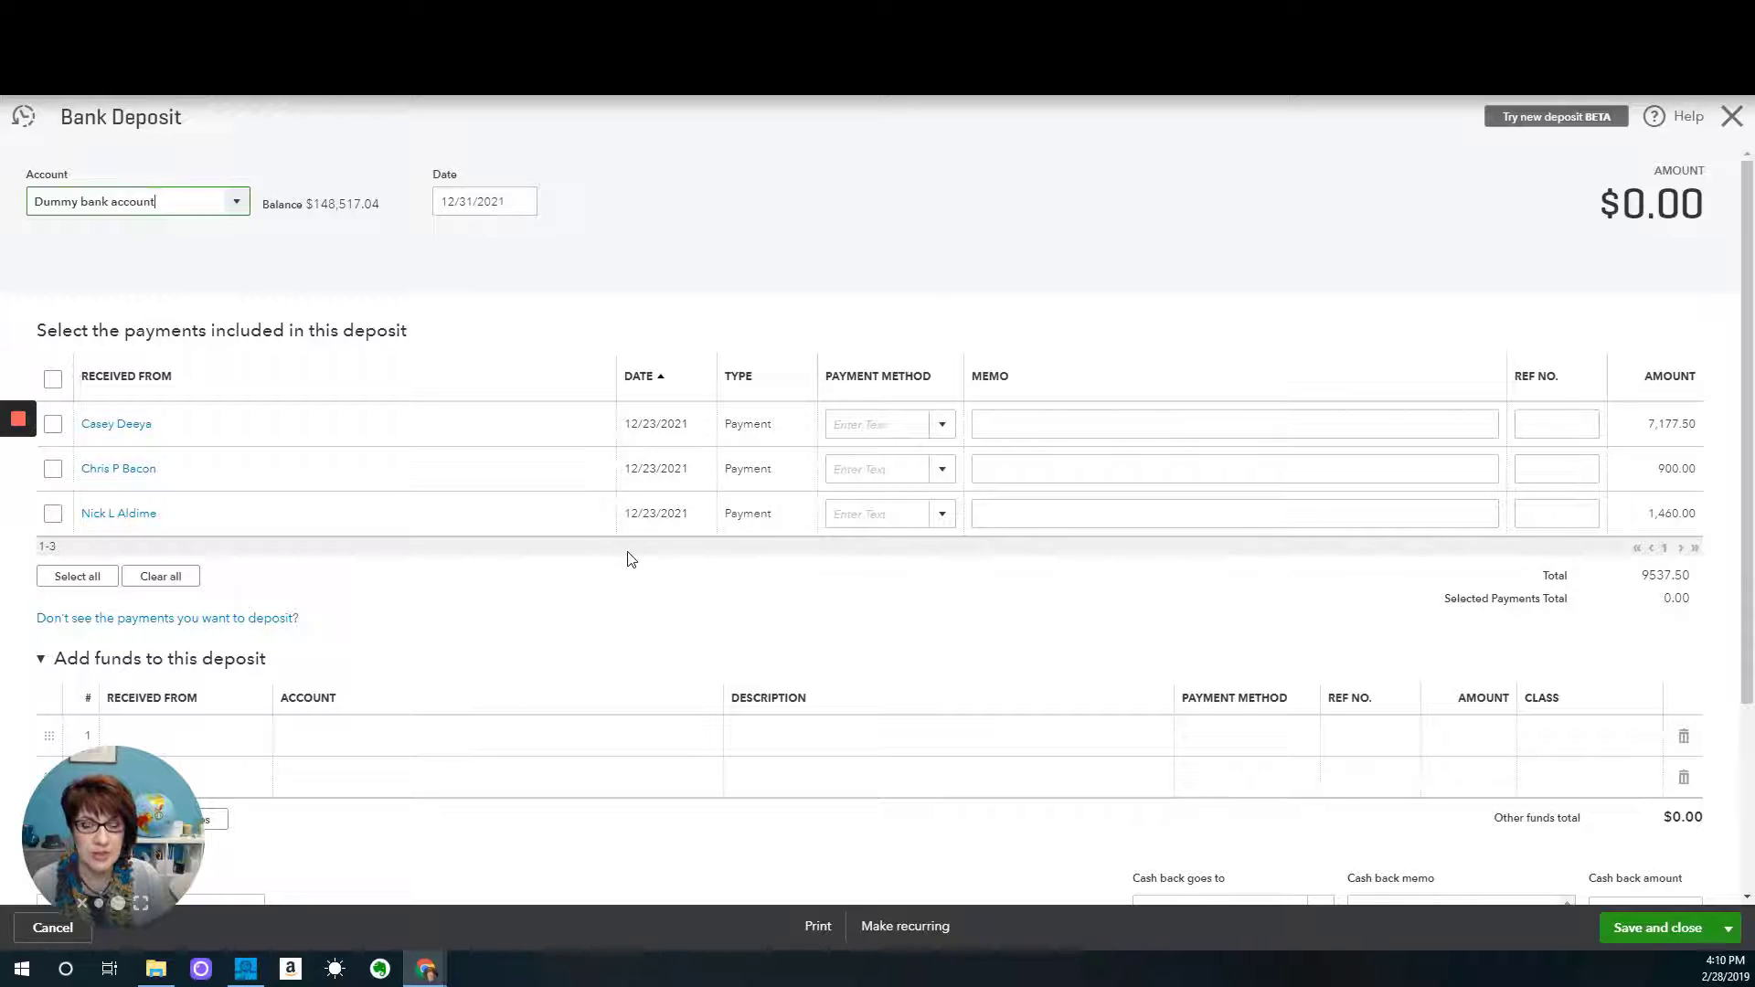
{"action": "left_click", "coordinate": [1731, 117]}
{"action": "mouse_move", "coordinate": [106, 539]}
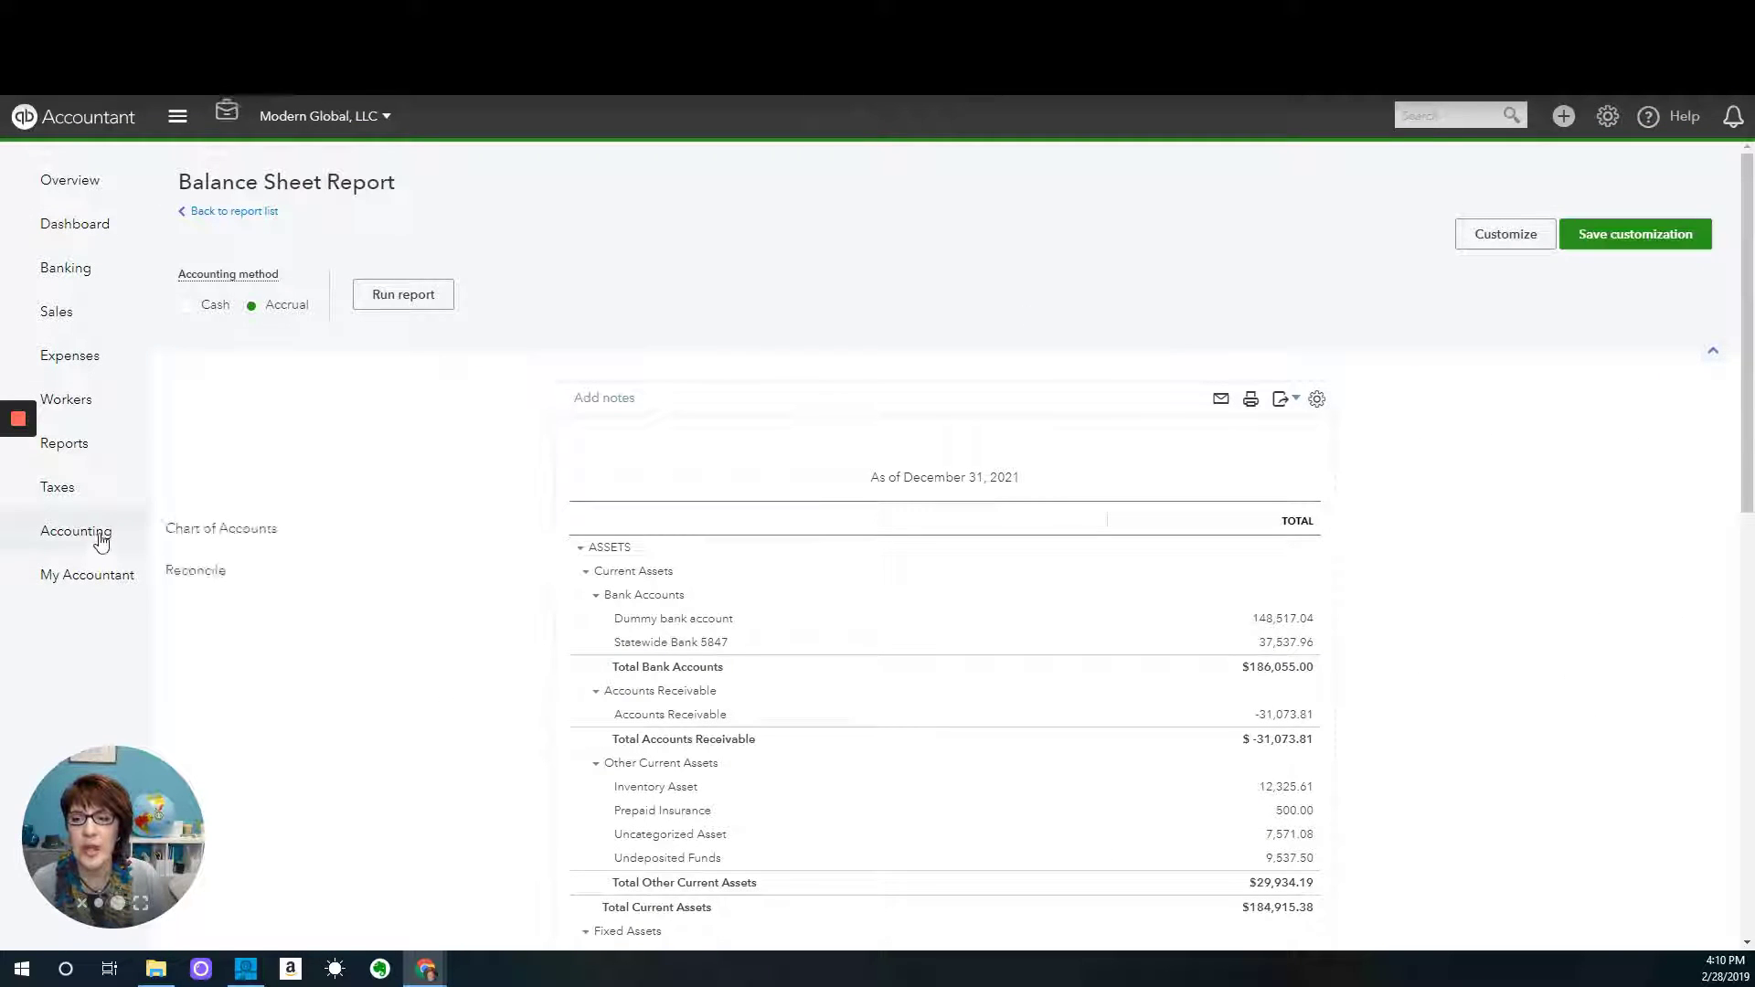
Review the Dummy bank account's 148,517.04 balance in the Chart of Accounts.
{"action": "left_click", "coordinate": [197, 536]}
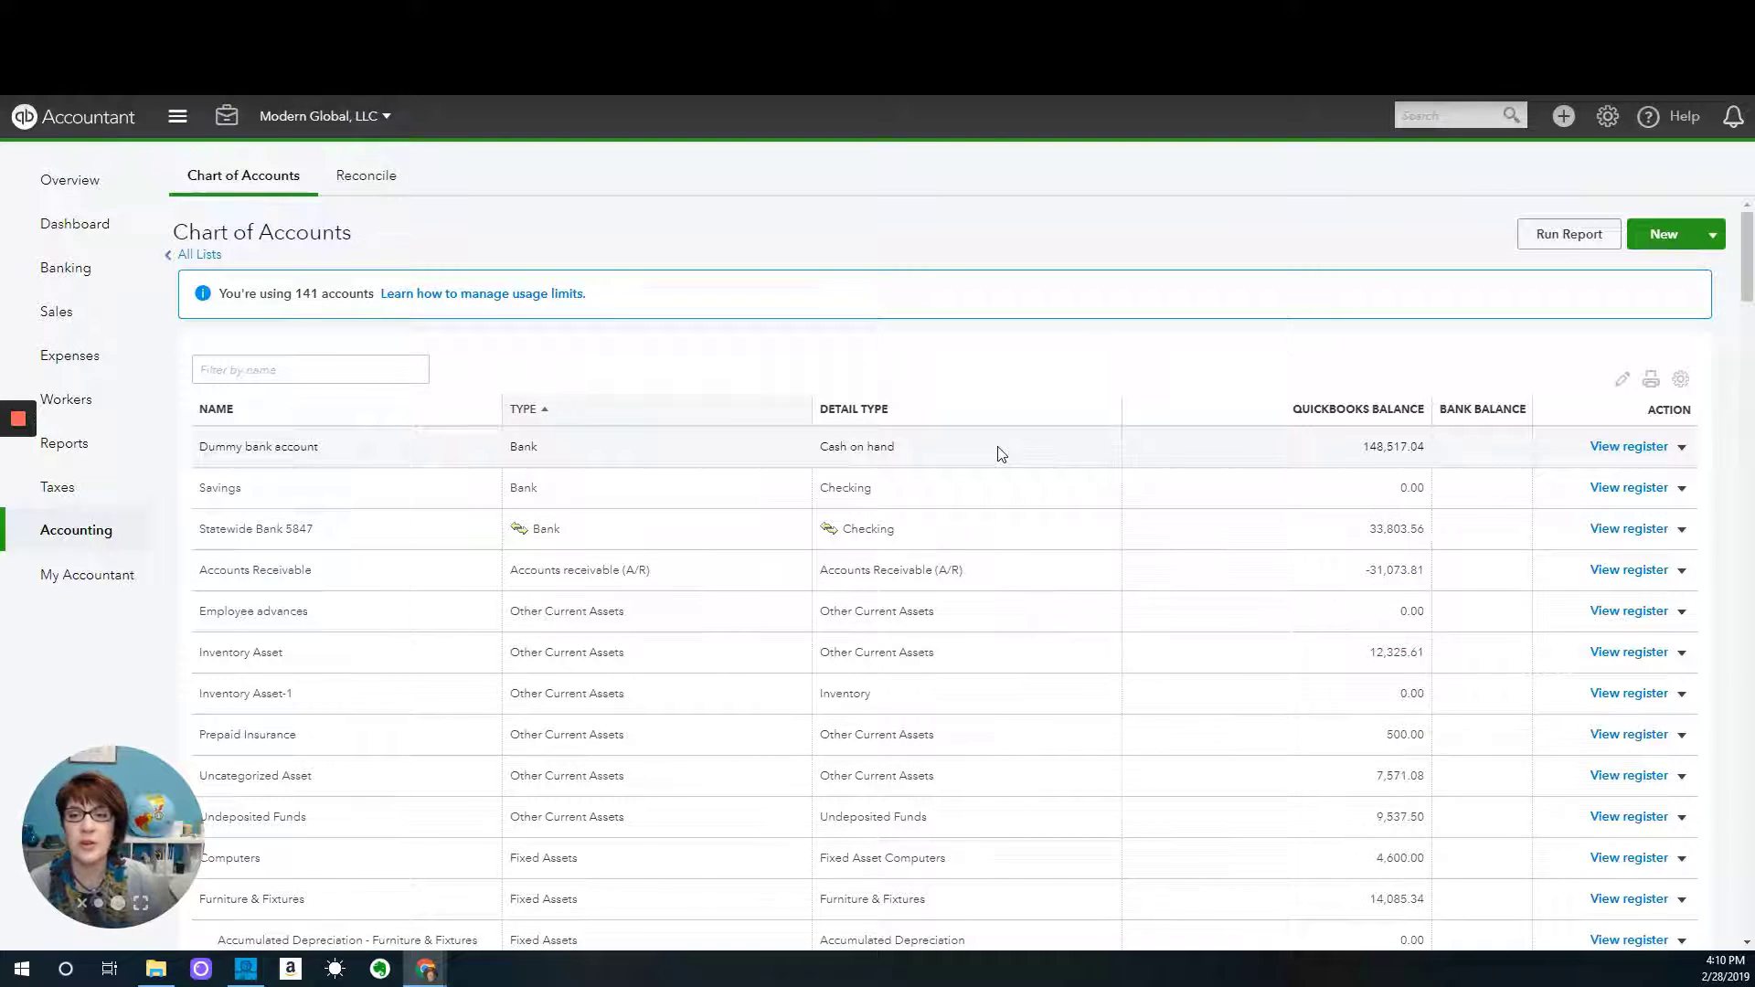
{"action": "left_click", "coordinate": [1566, 117]}
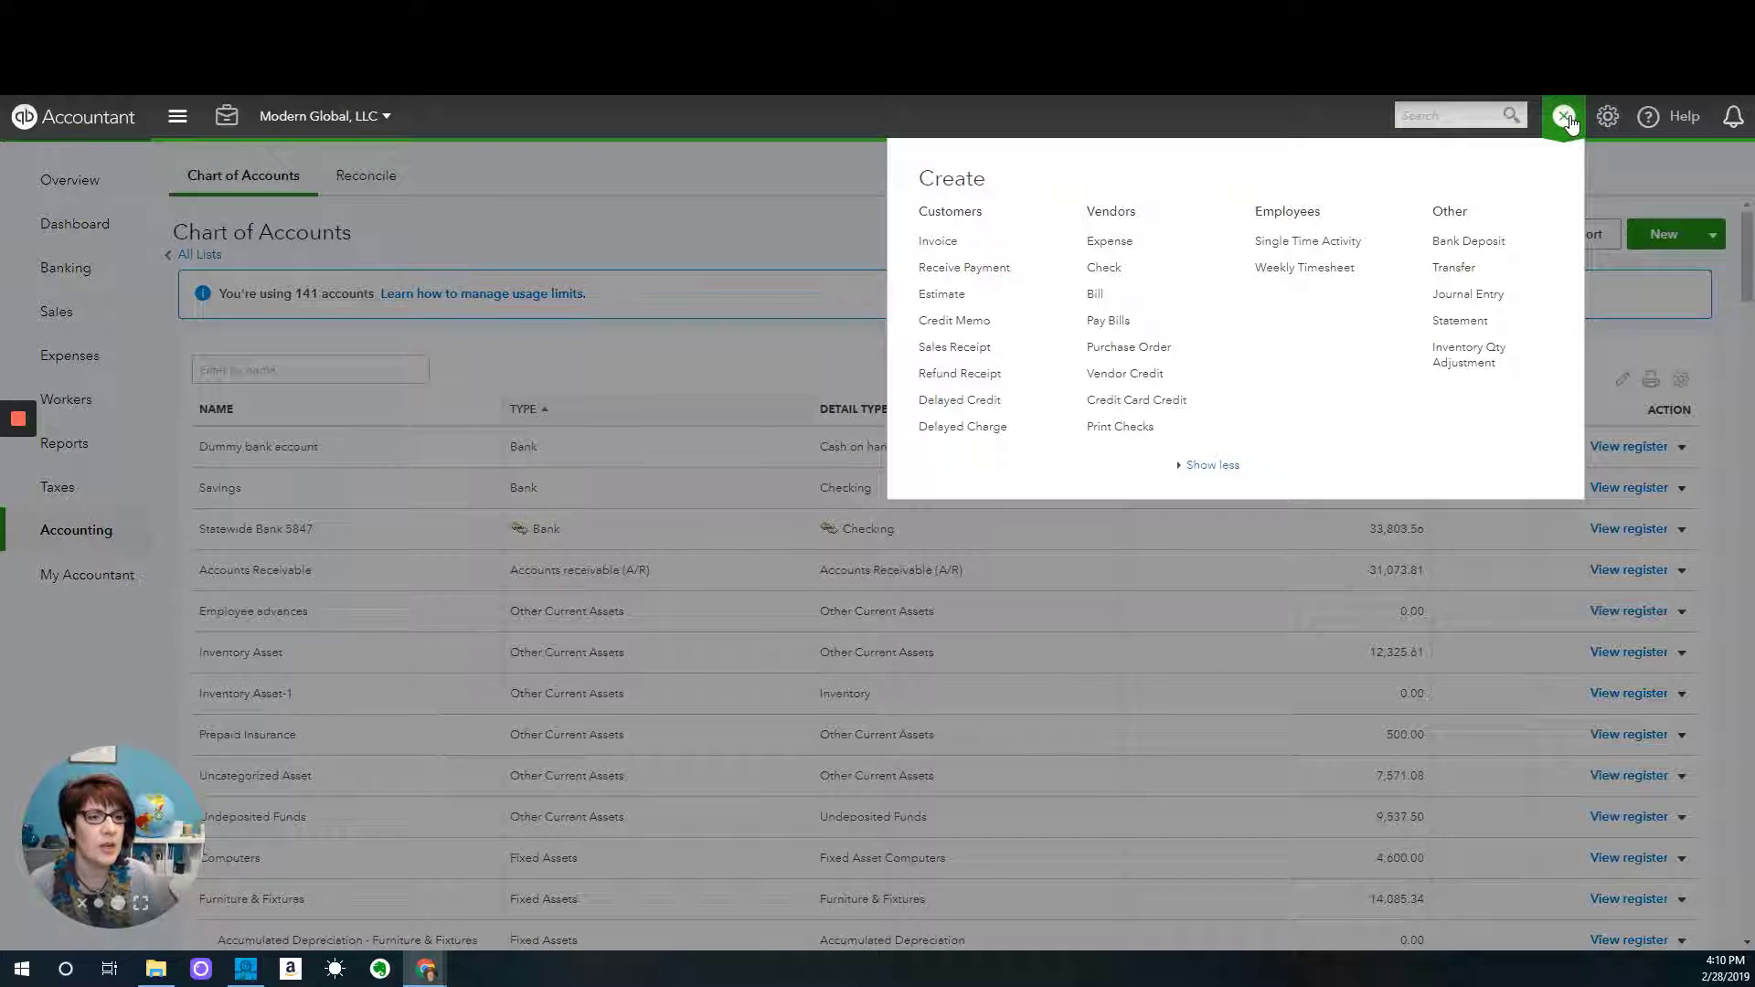
Start a journal entry debiting Sales of Product Income 148,517.04, described 'Clean up balance in Undeposited Funds'.
{"action": "left_click", "coordinate": [1482, 303]}
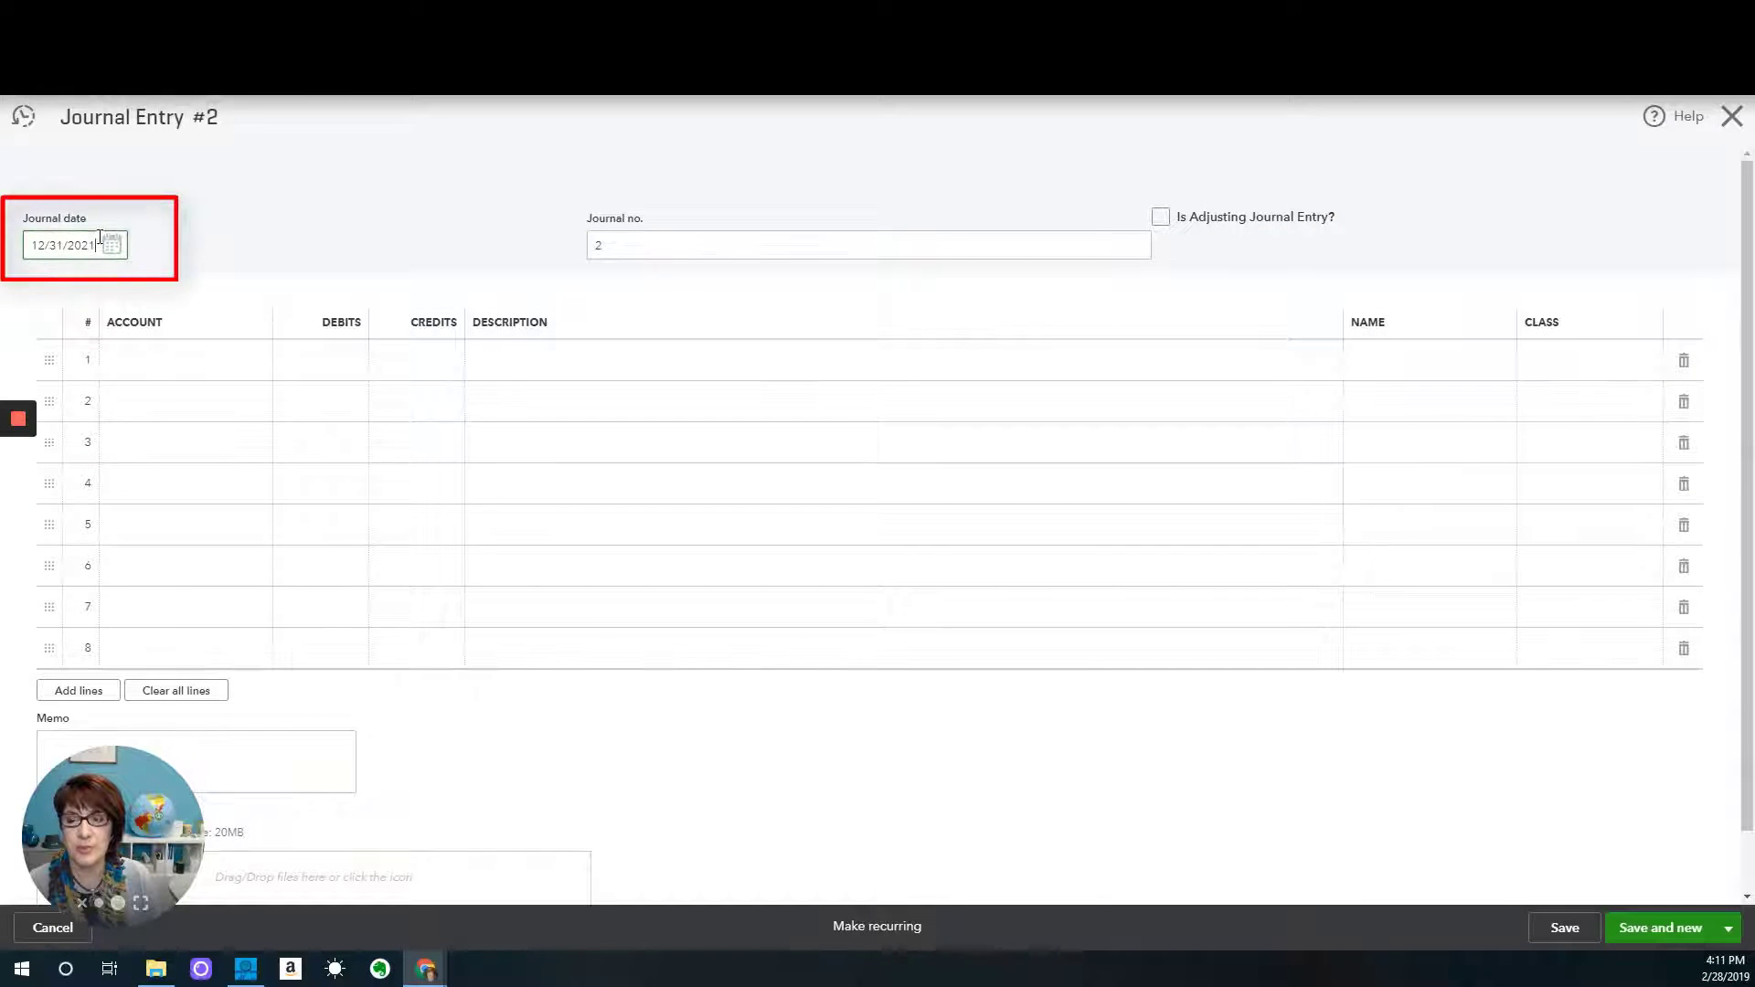
{"action": "left_click", "coordinate": [201, 362]}
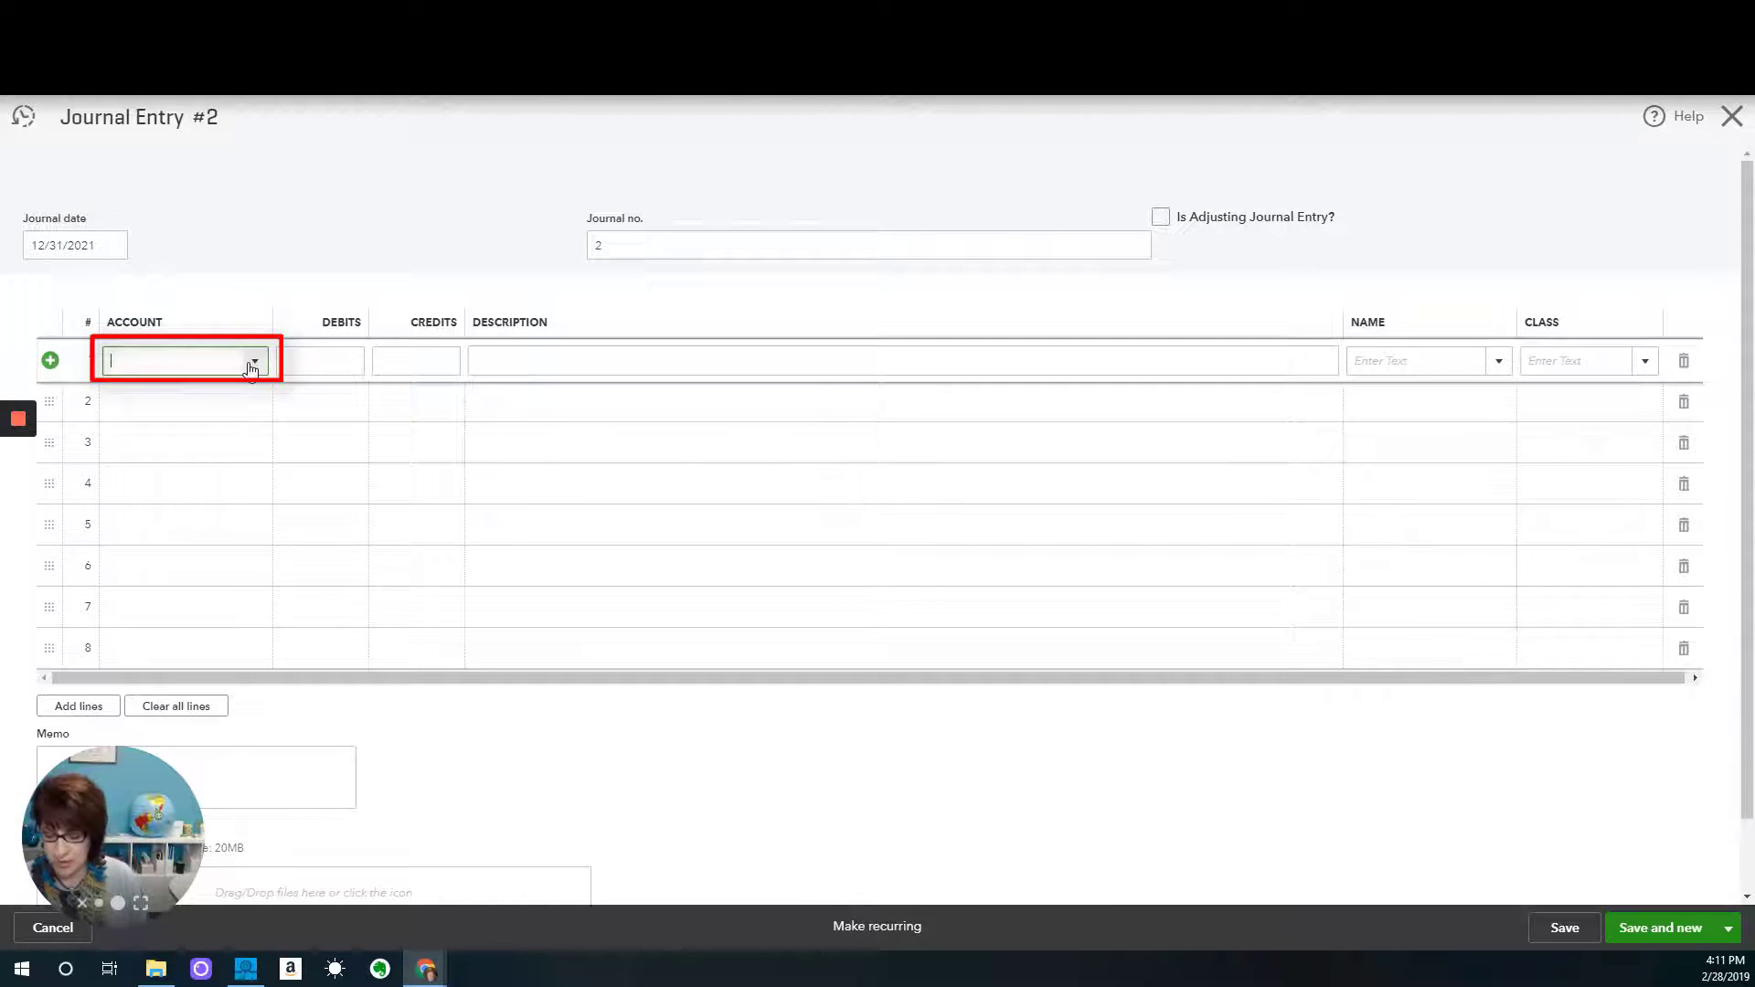
{"action": "type", "text": "Sales of Product Incom"}
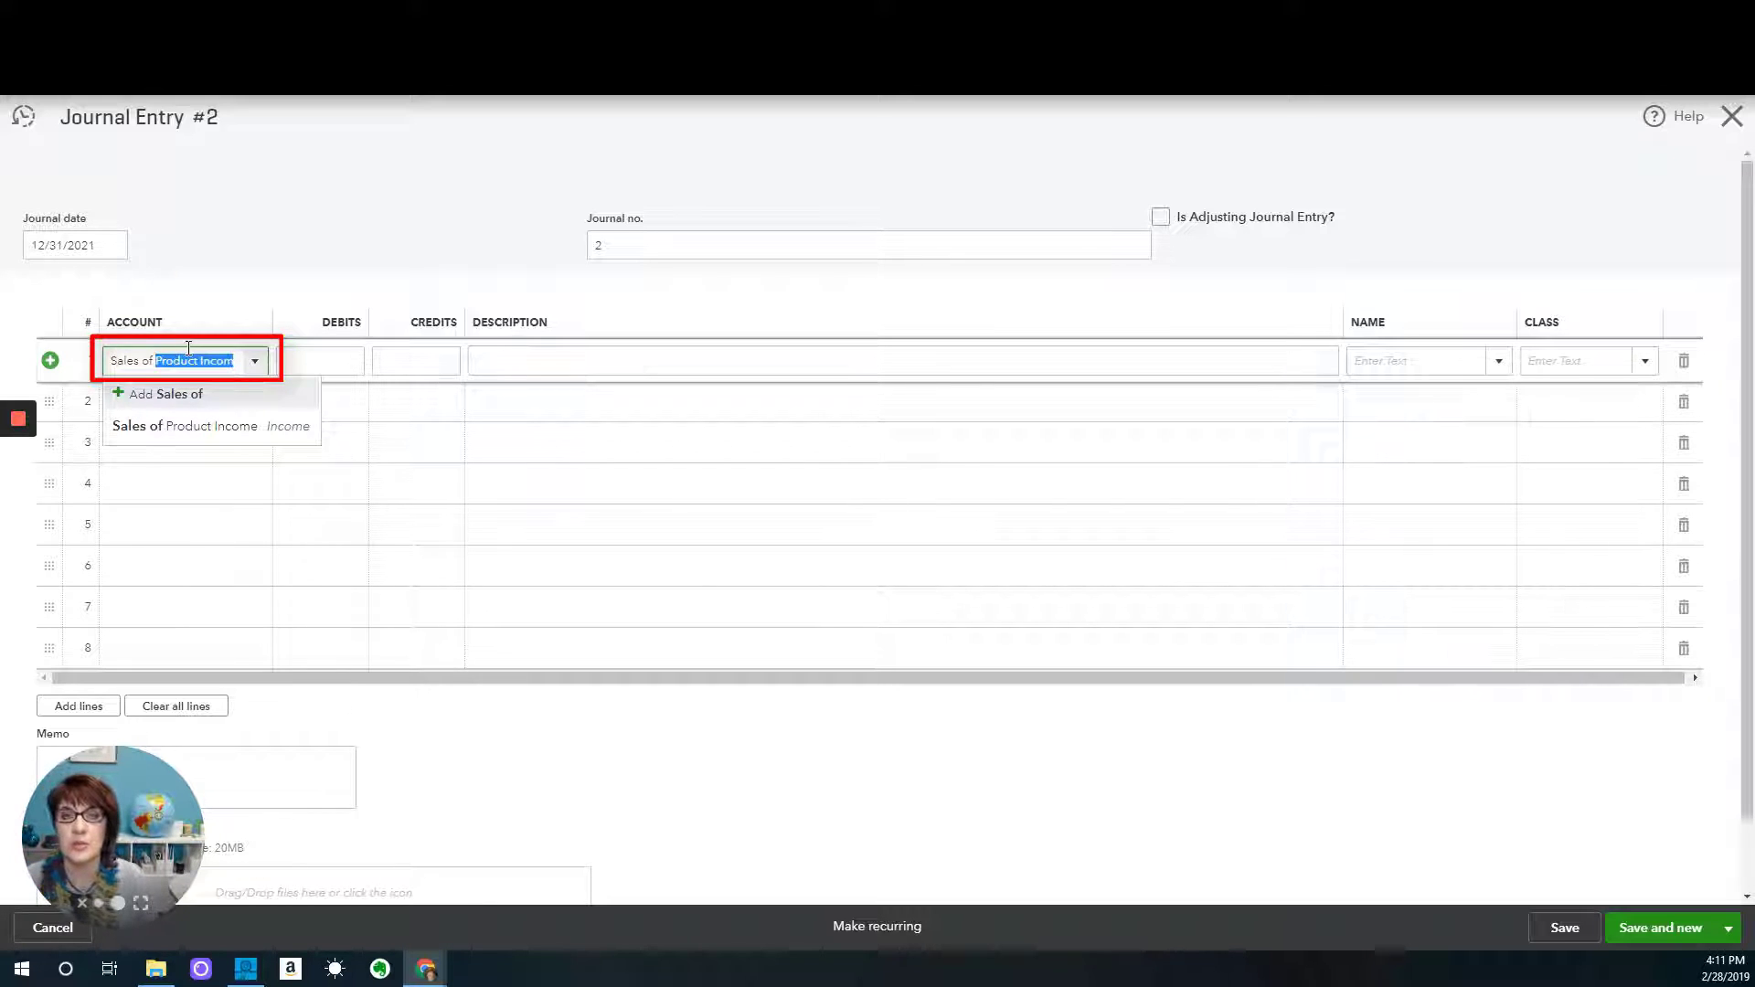
{"action": "left_click", "coordinate": [167, 428]}
{"action": "left_click", "coordinate": [321, 364]}
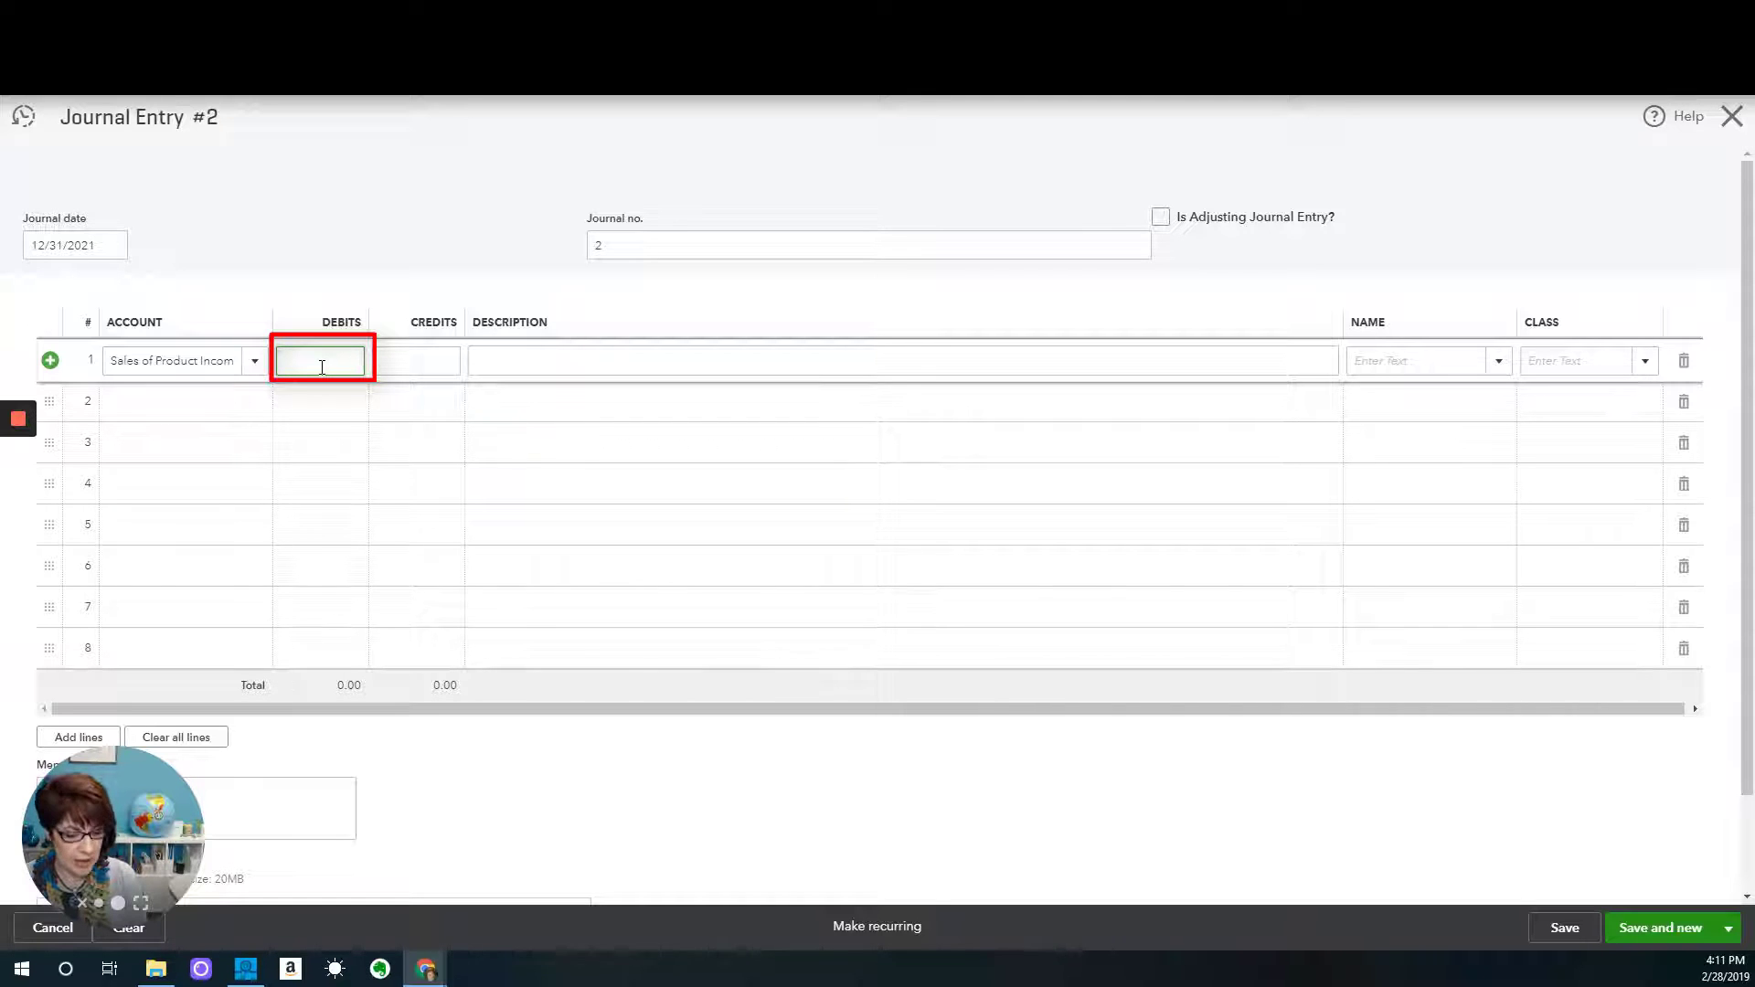
{"action": "type", "text": "148,517.04"}
{"action": "key", "text": "Tab"}
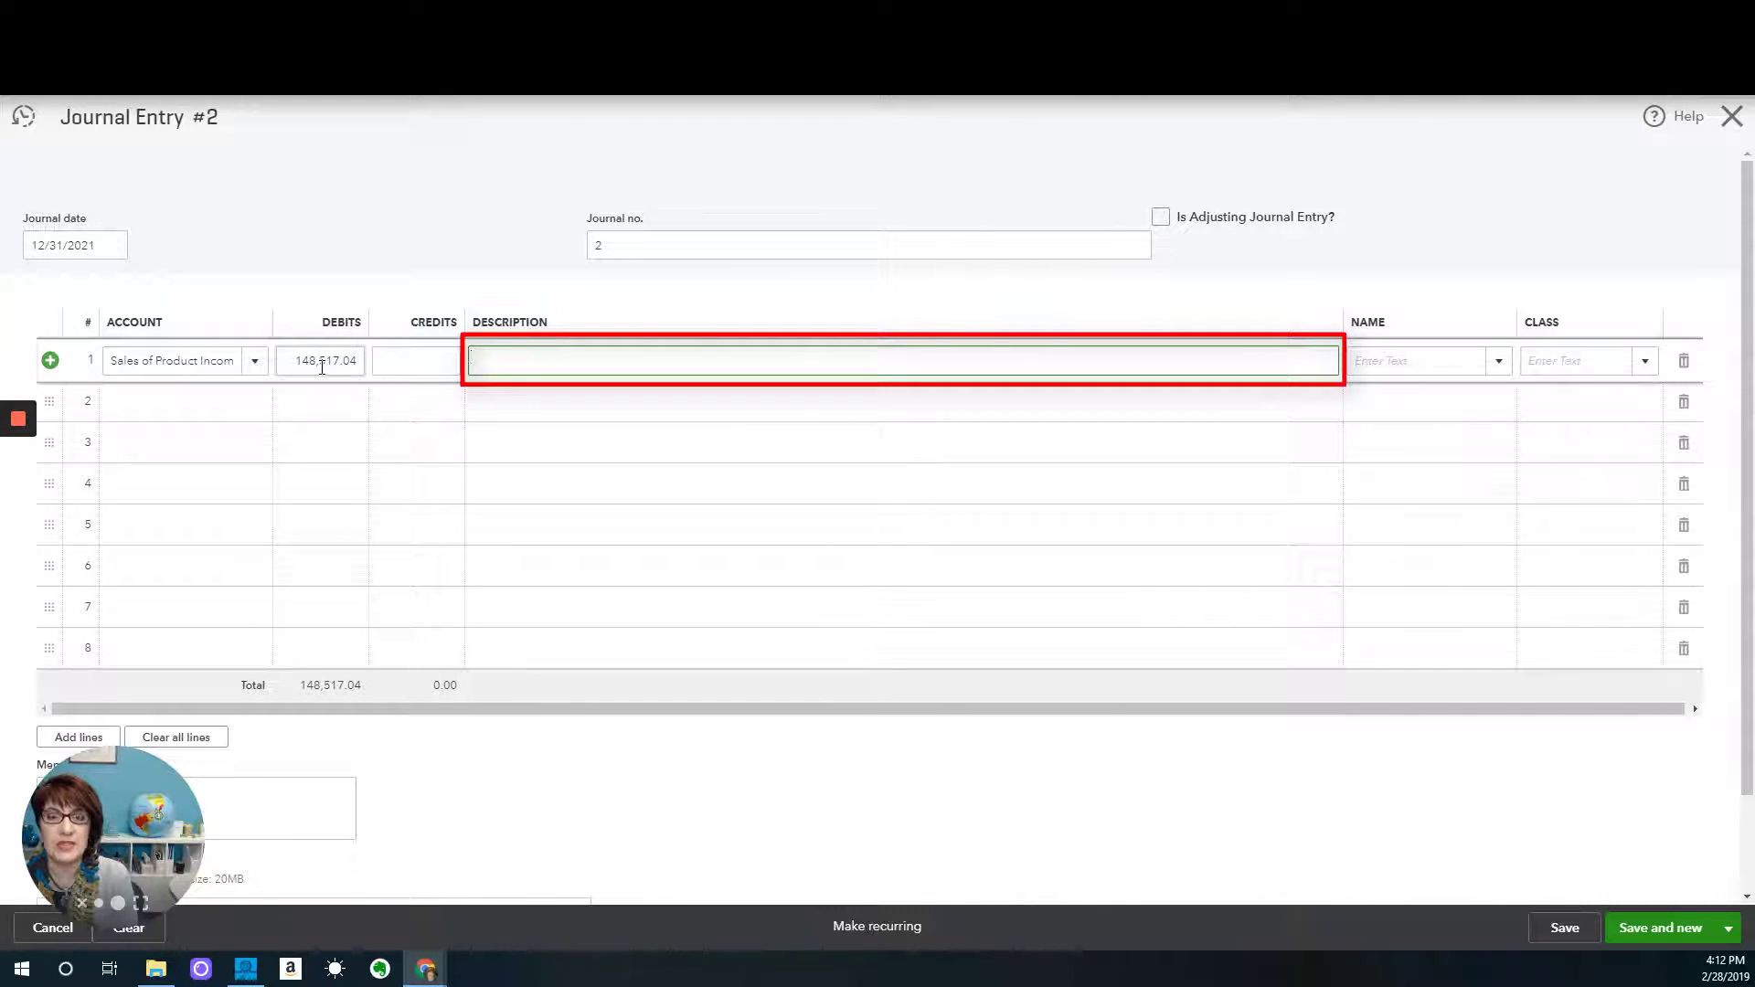
{"action": "type", "text": "Clean up balance in Undeposited Funds"}
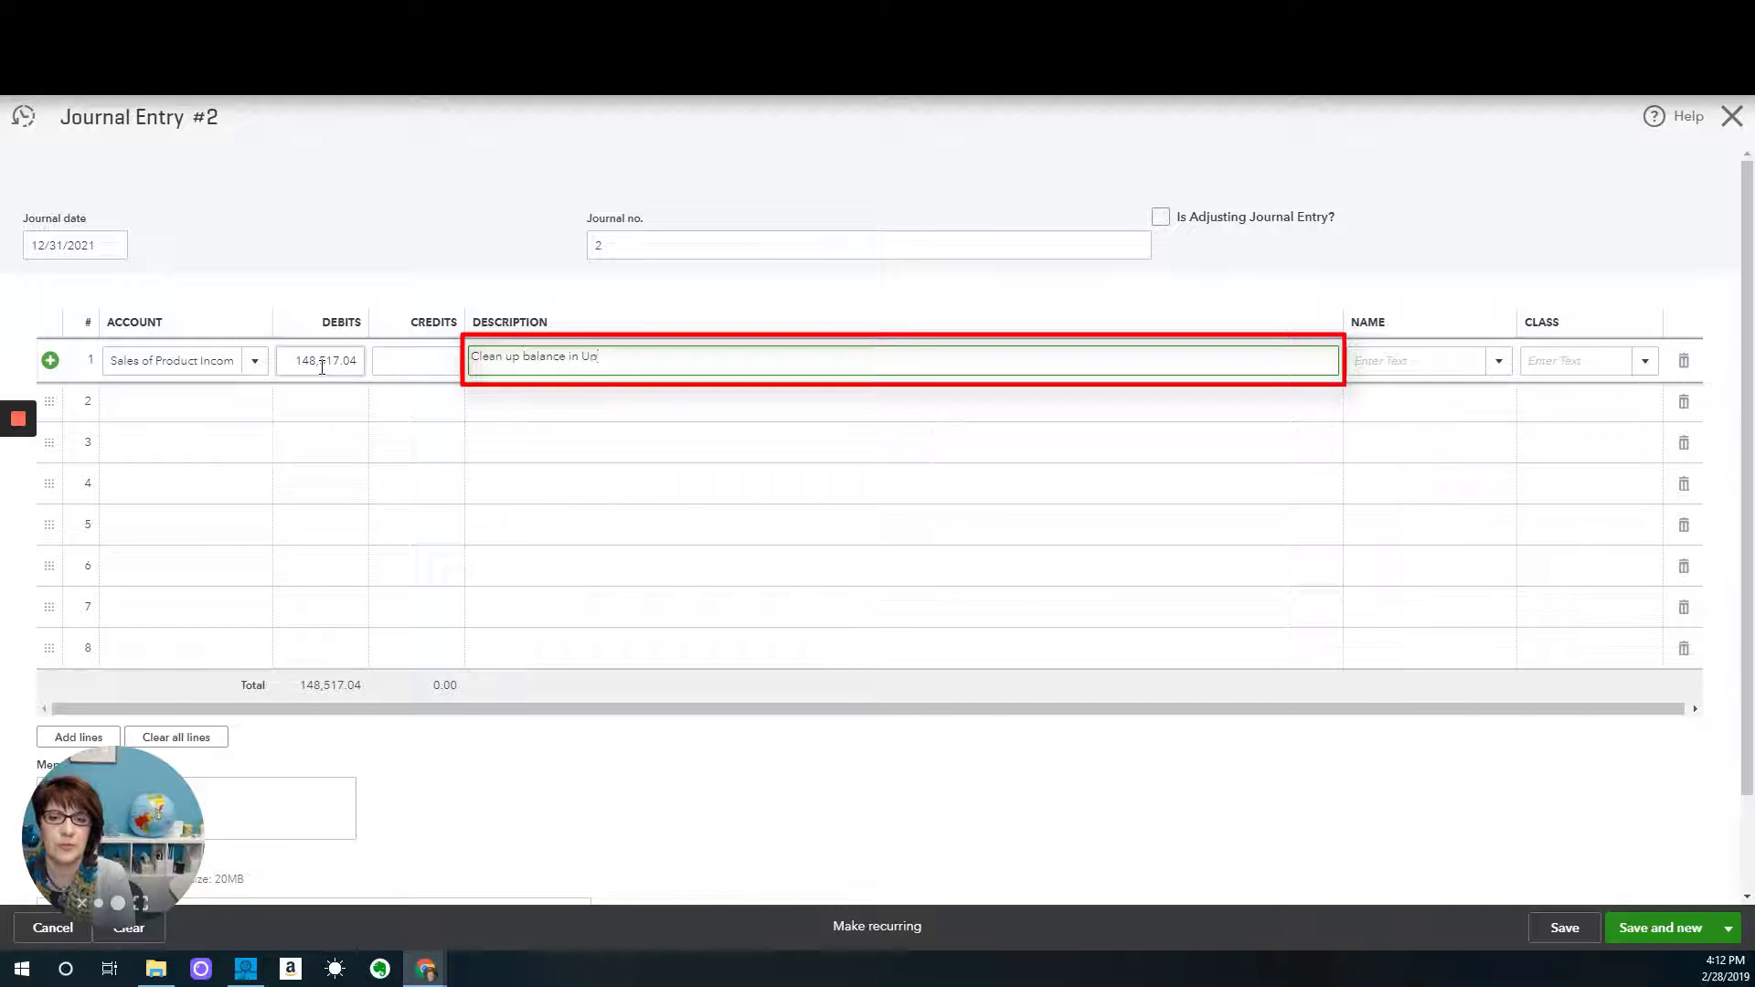
{"action": "key", "text": "Tab"}
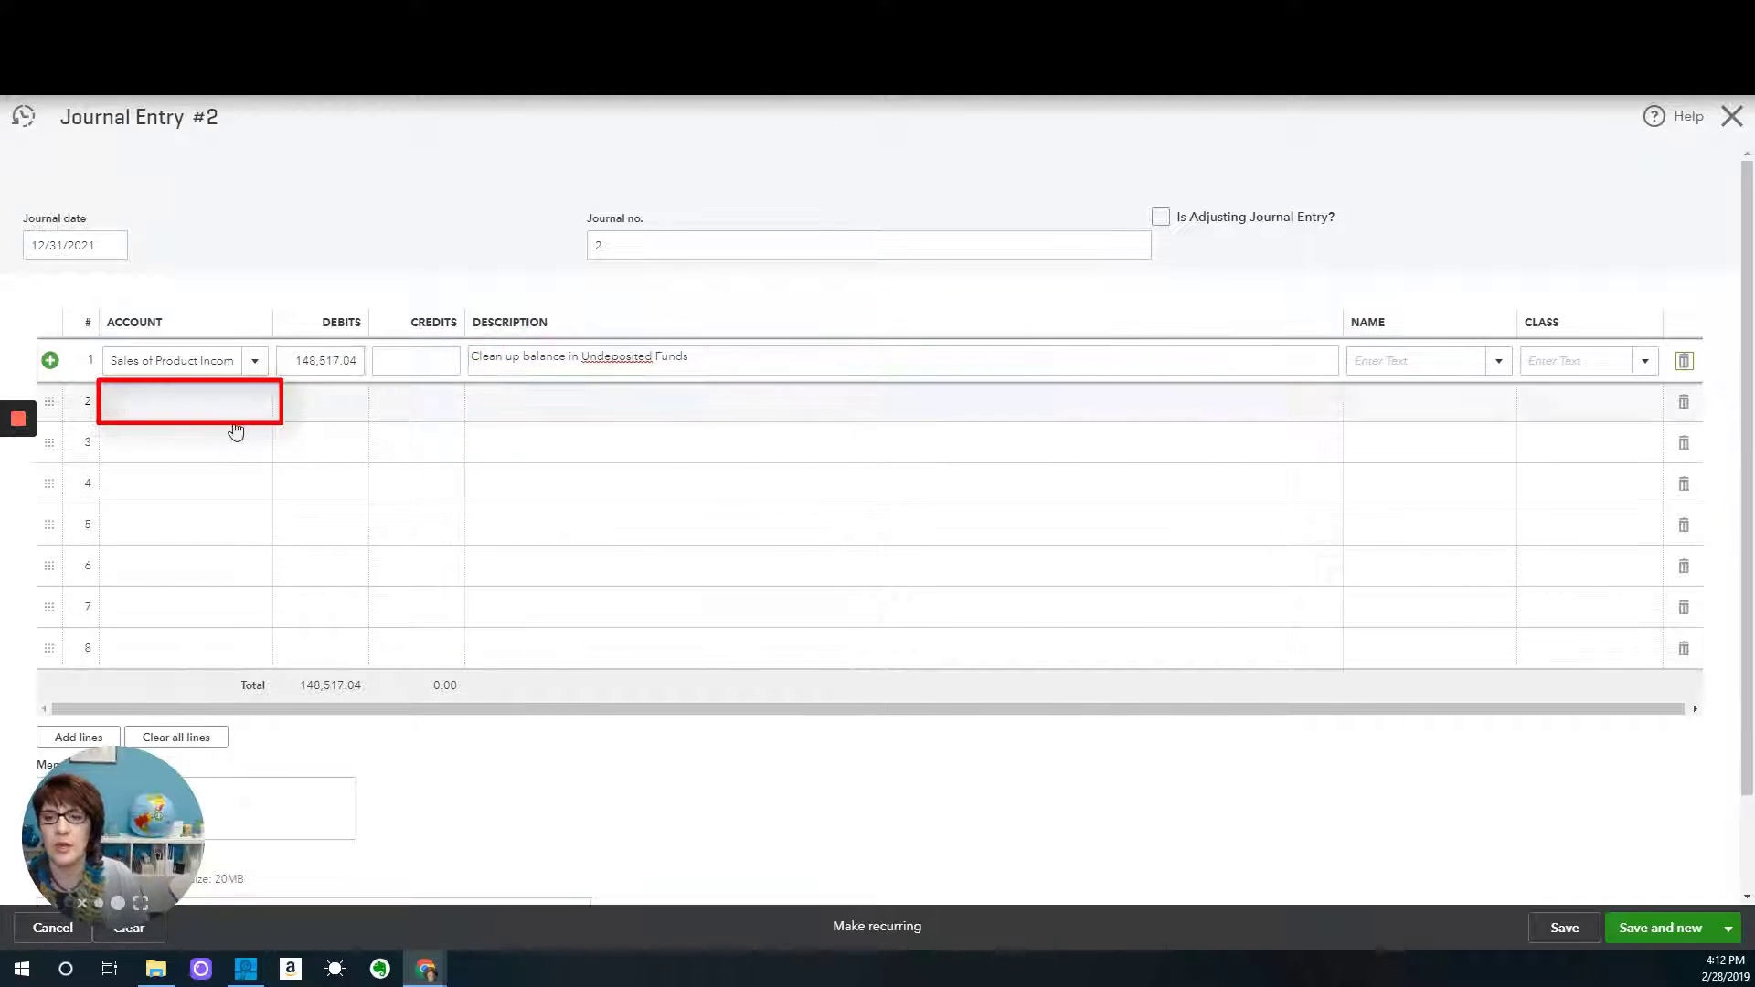
Put Dummy bank account on the second line as the credit and save the entry.
{"action": "left_click", "coordinate": [226, 410]}
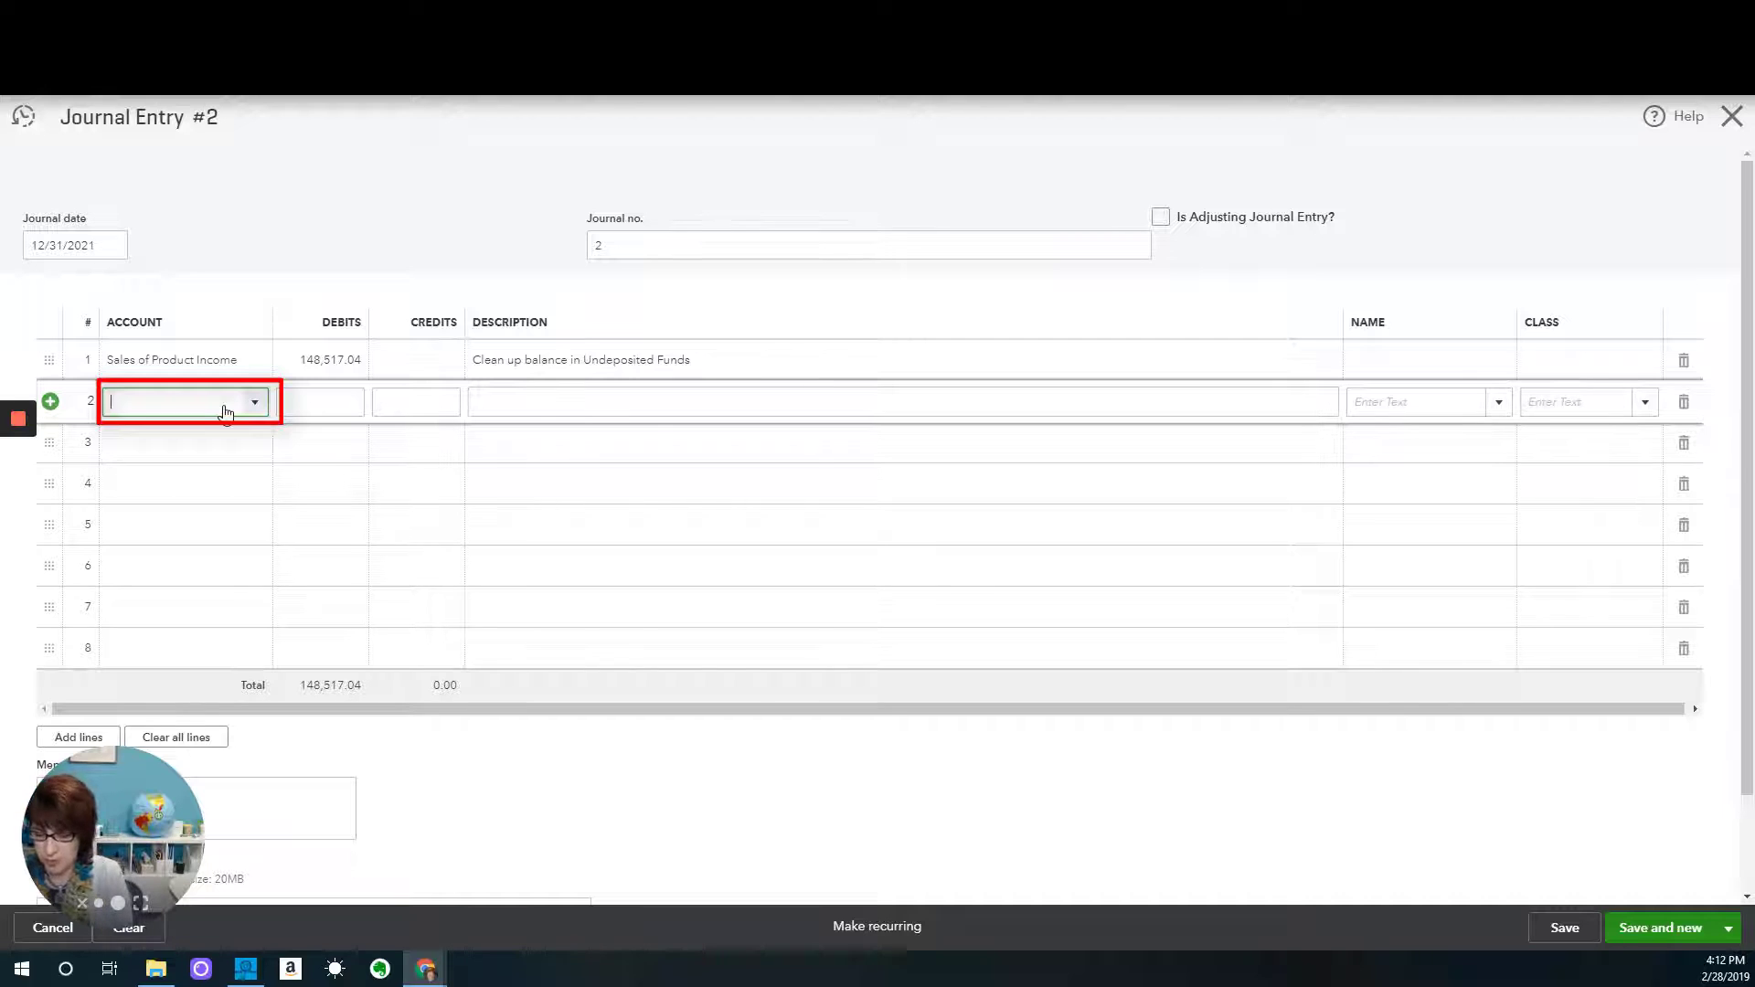
{"action": "type", "text": "Dummy bank account"}
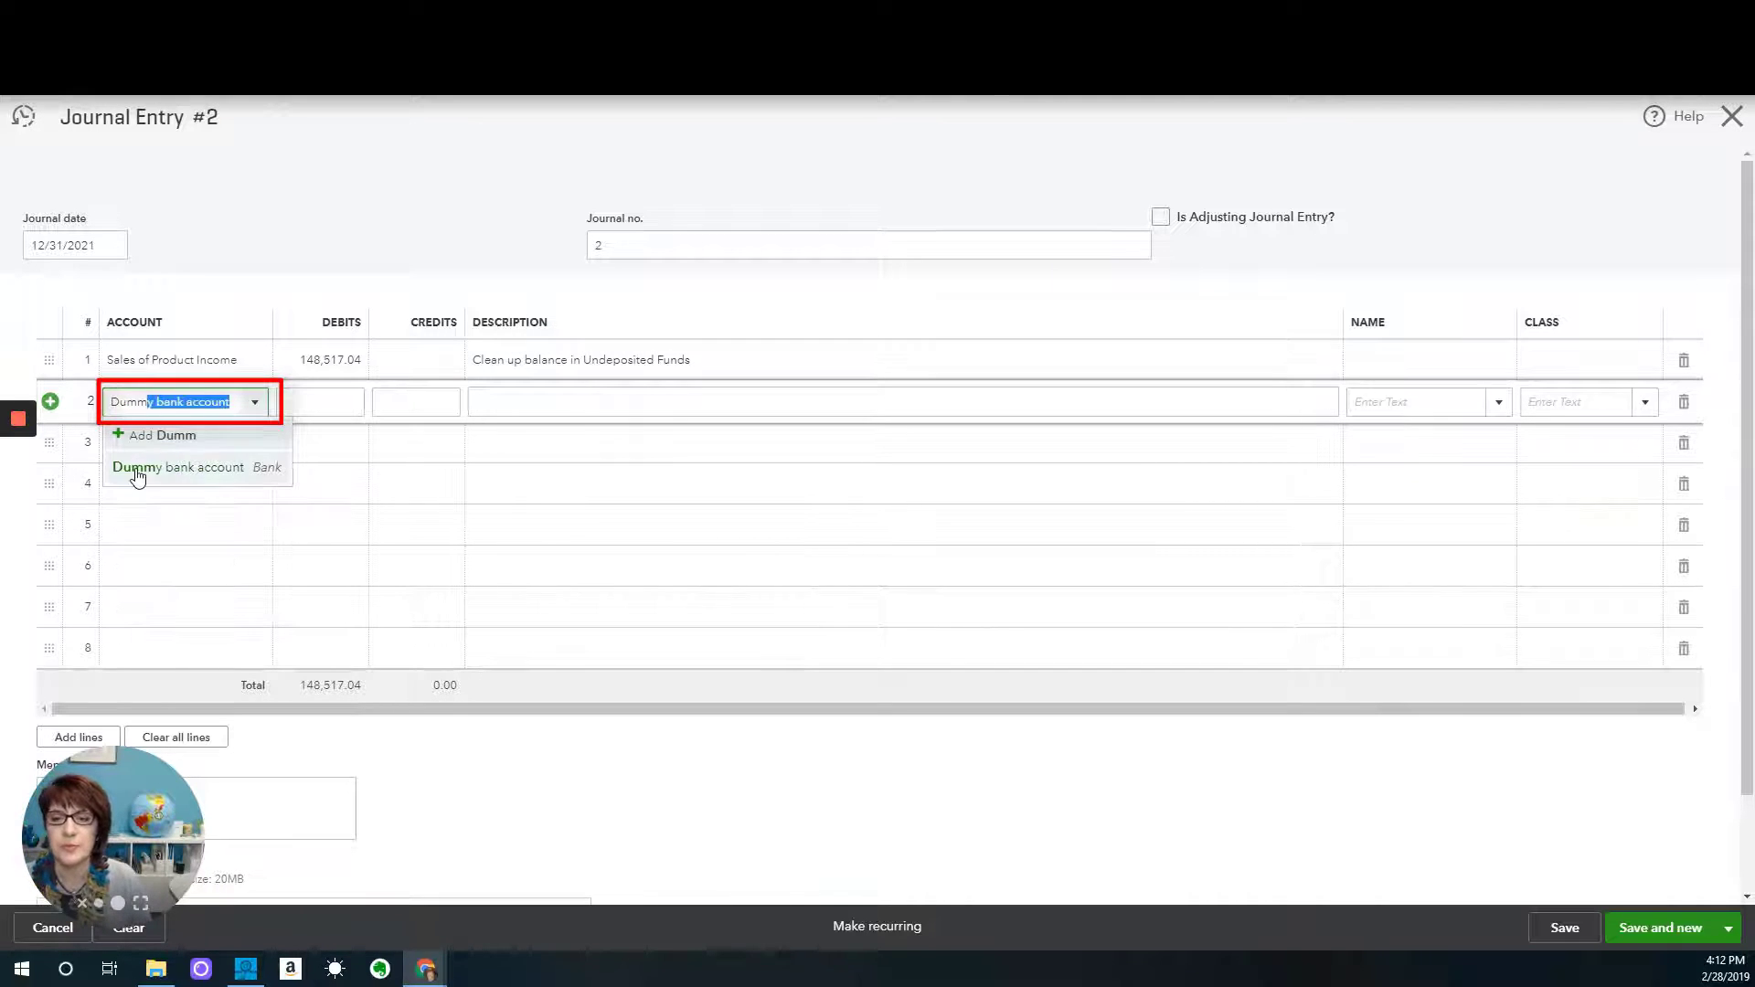
{"action": "left_click", "coordinate": [136, 476]}
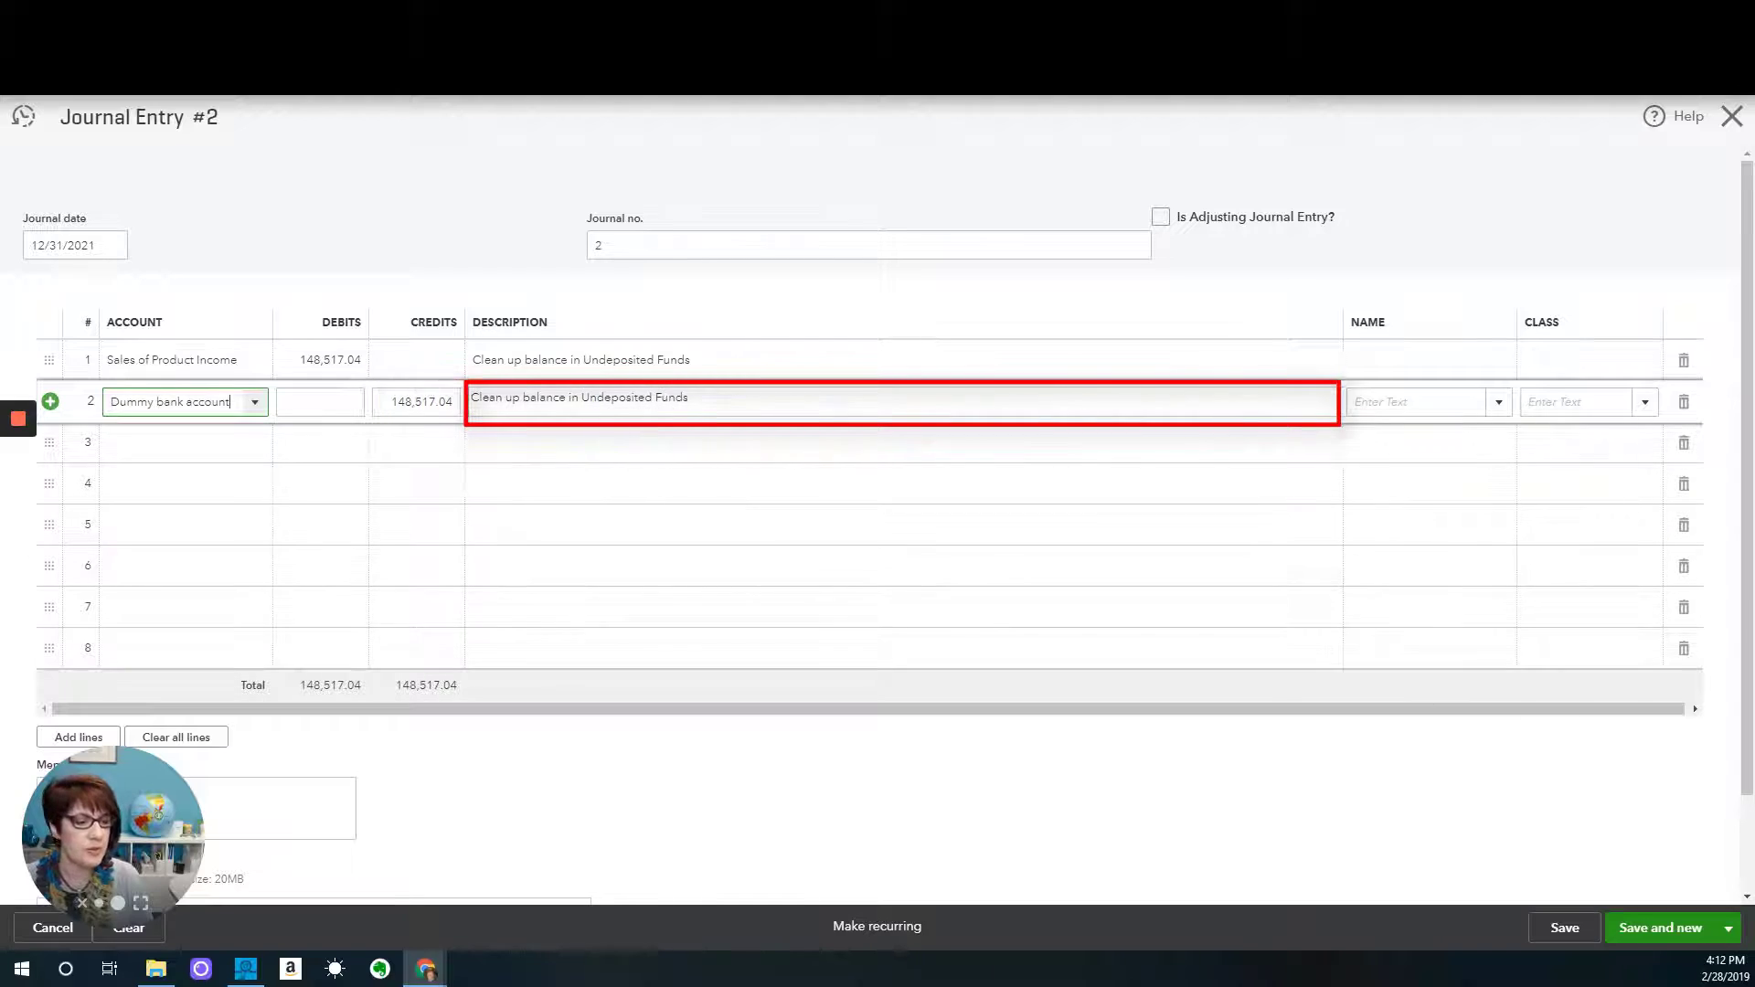
{"action": "left_click", "coordinate": [1728, 928]}
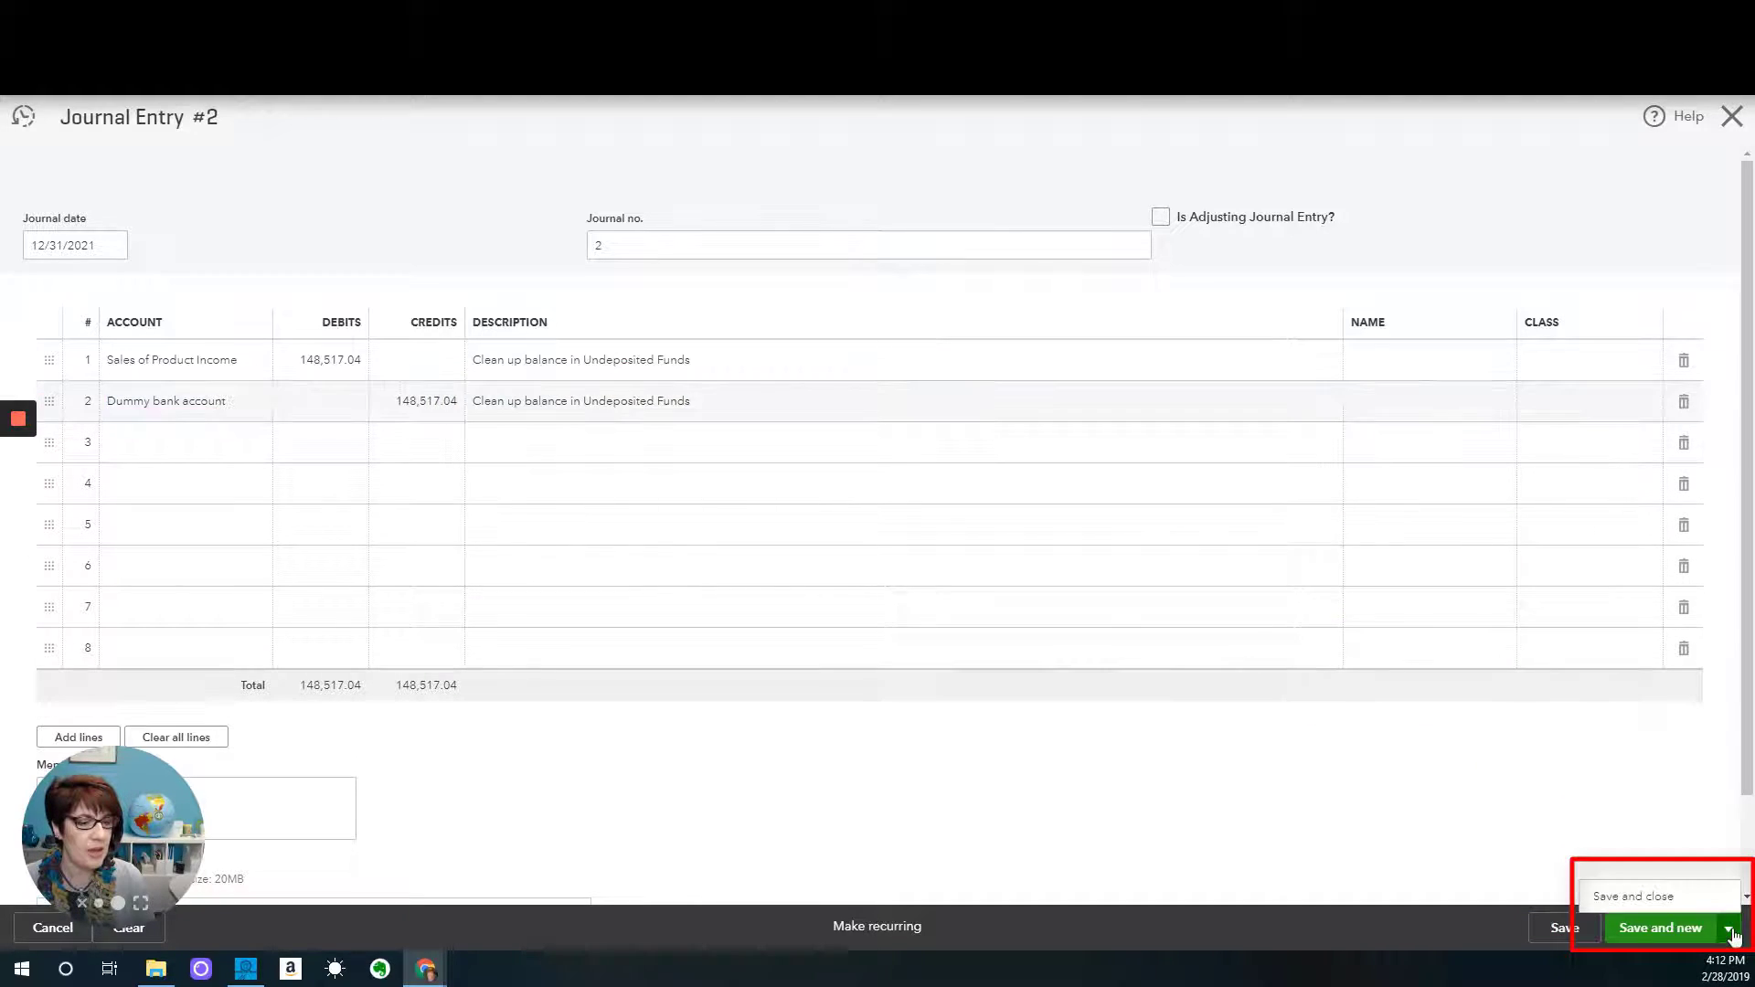
{"action": "left_click", "coordinate": [1657, 898]}
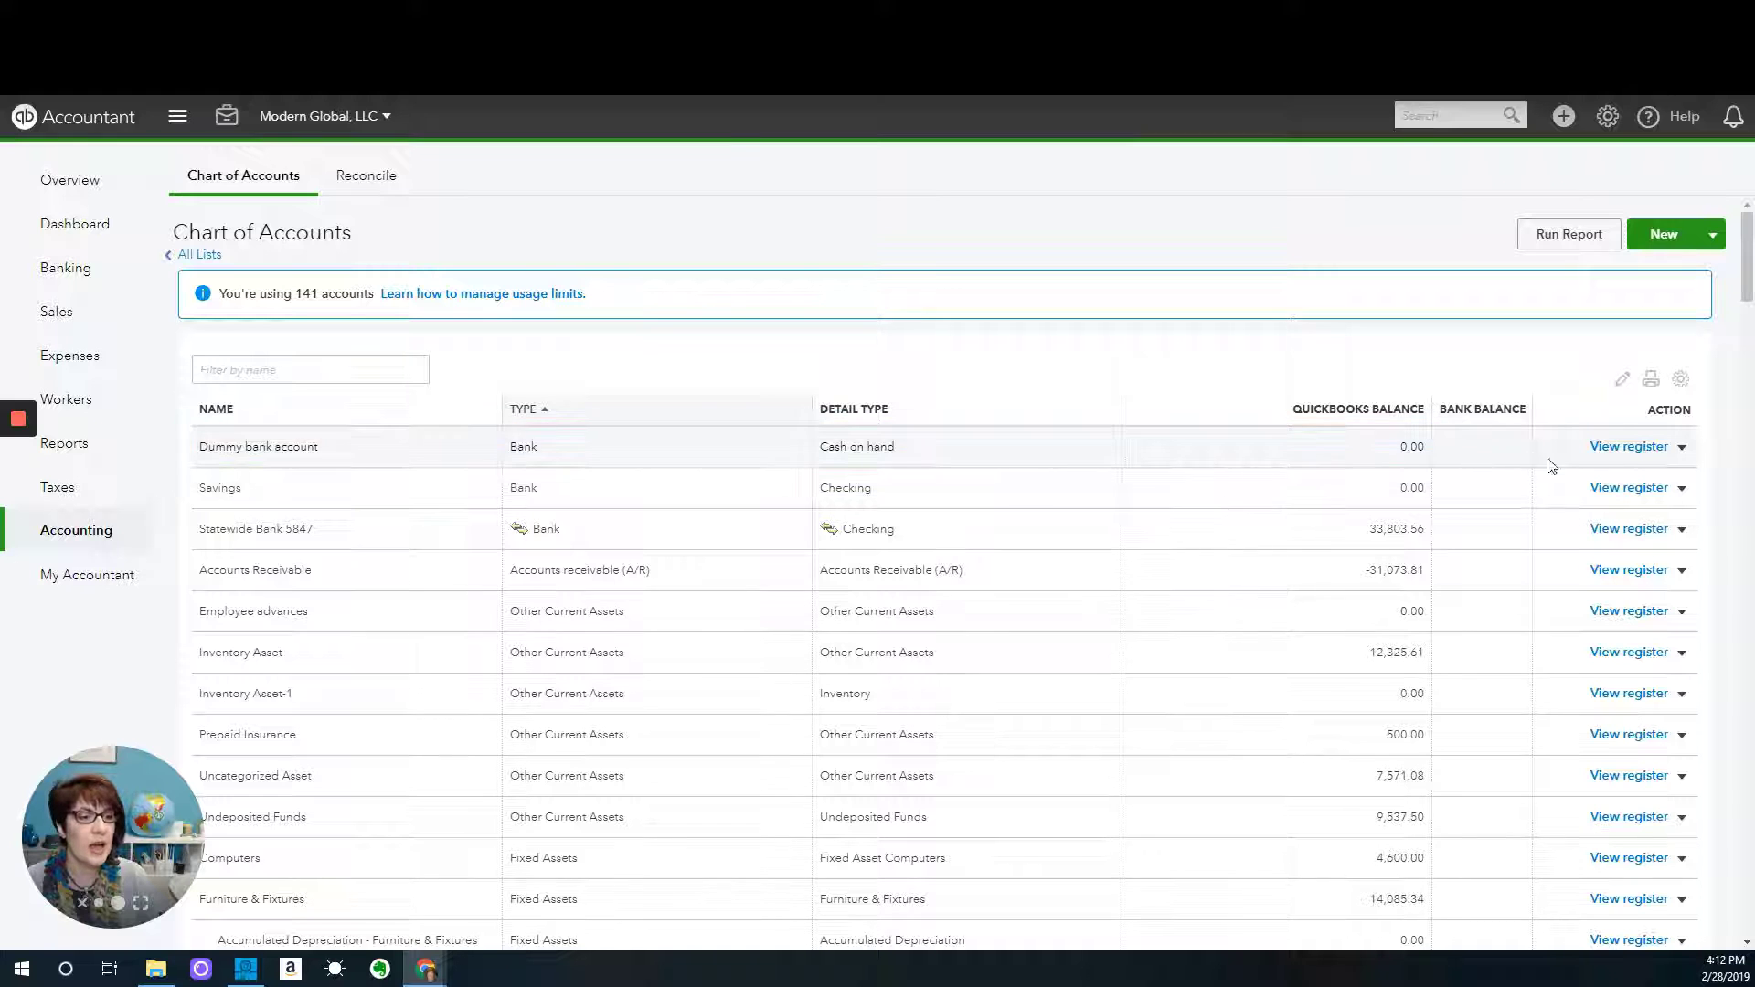
Make the Dummy bank account inactive from its Action menu and confirm Yes.
{"action": "left_click", "coordinate": [1682, 448]}
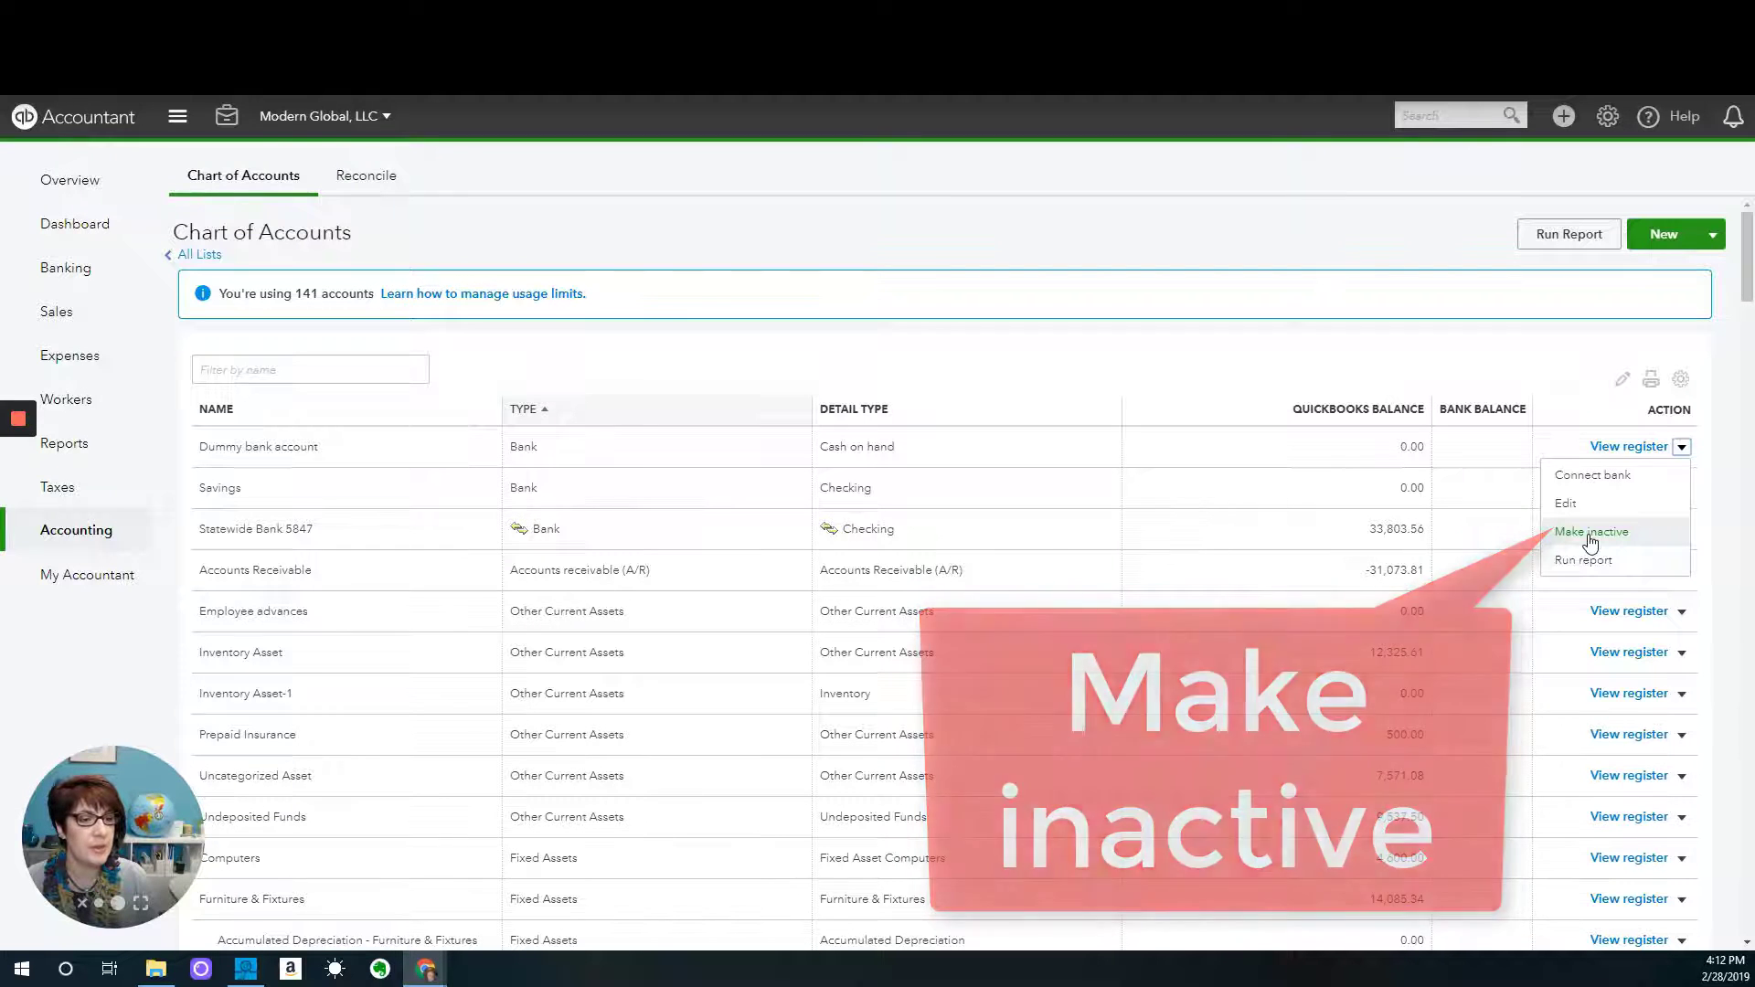
{"action": "left_click", "coordinate": [1589, 534]}
{"action": "left_click", "coordinate": [1013, 565]}
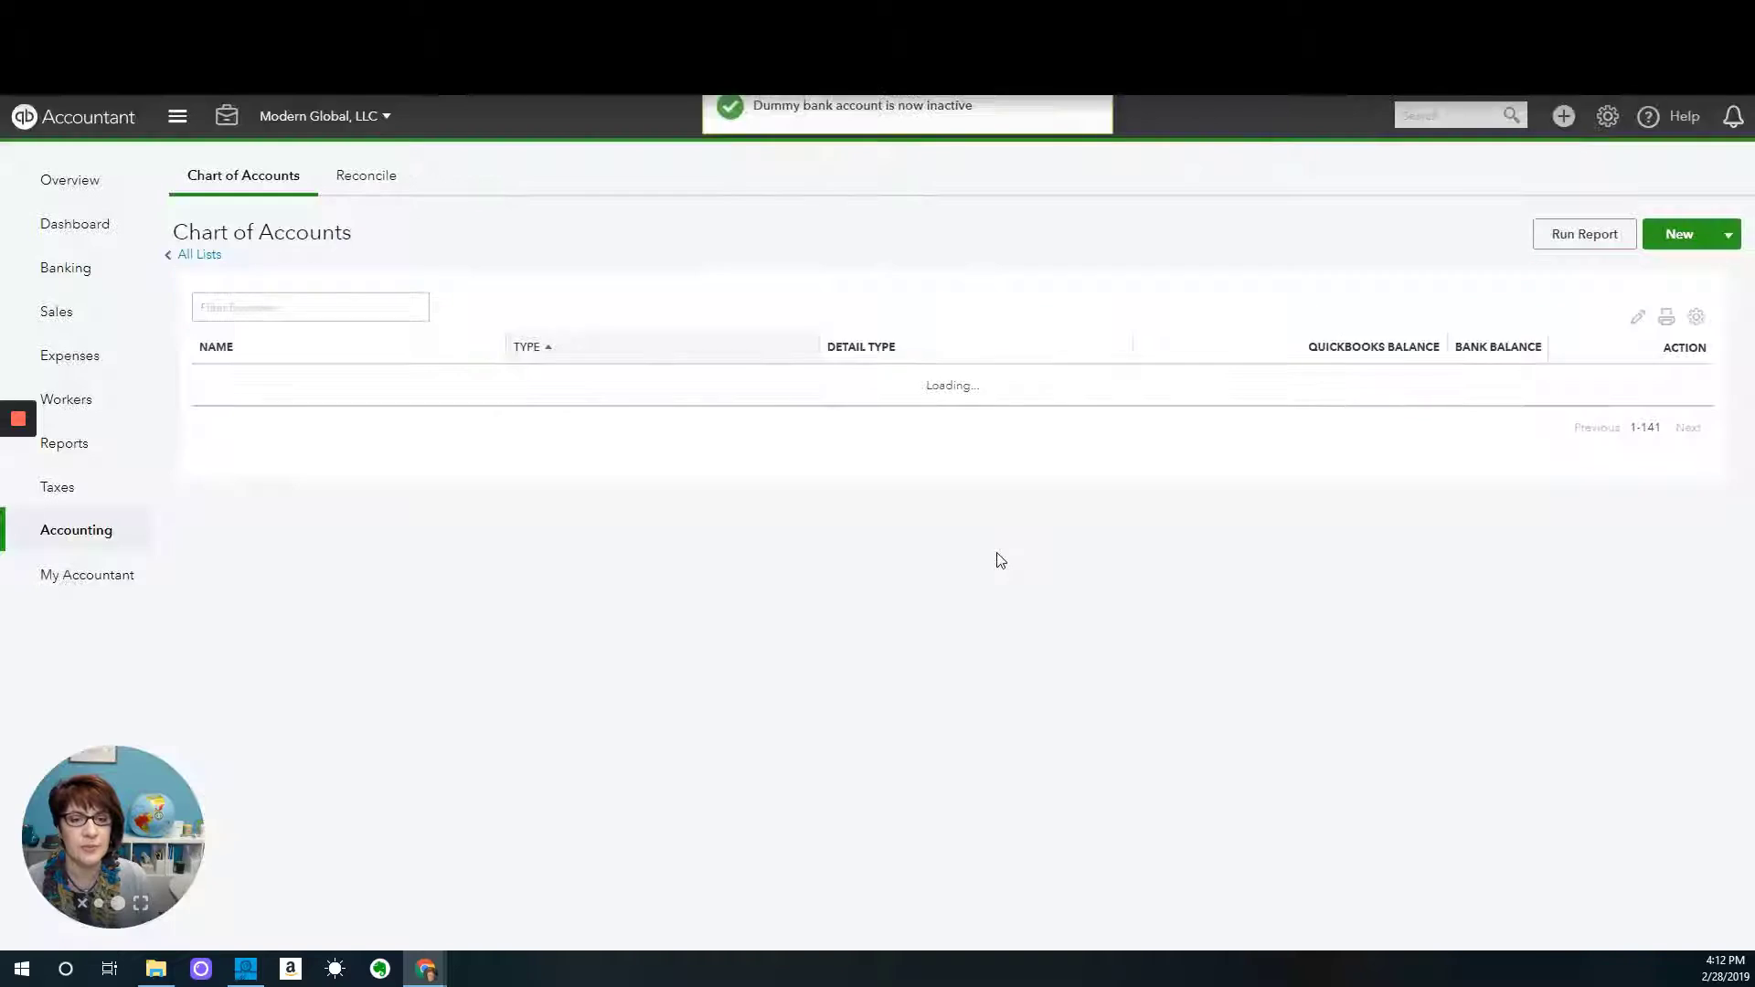
Run the Balance Sheet as of 12/31/2021 and review the bank and Undeposited Funds balances.
{"action": "left_click", "coordinate": [71, 447]}
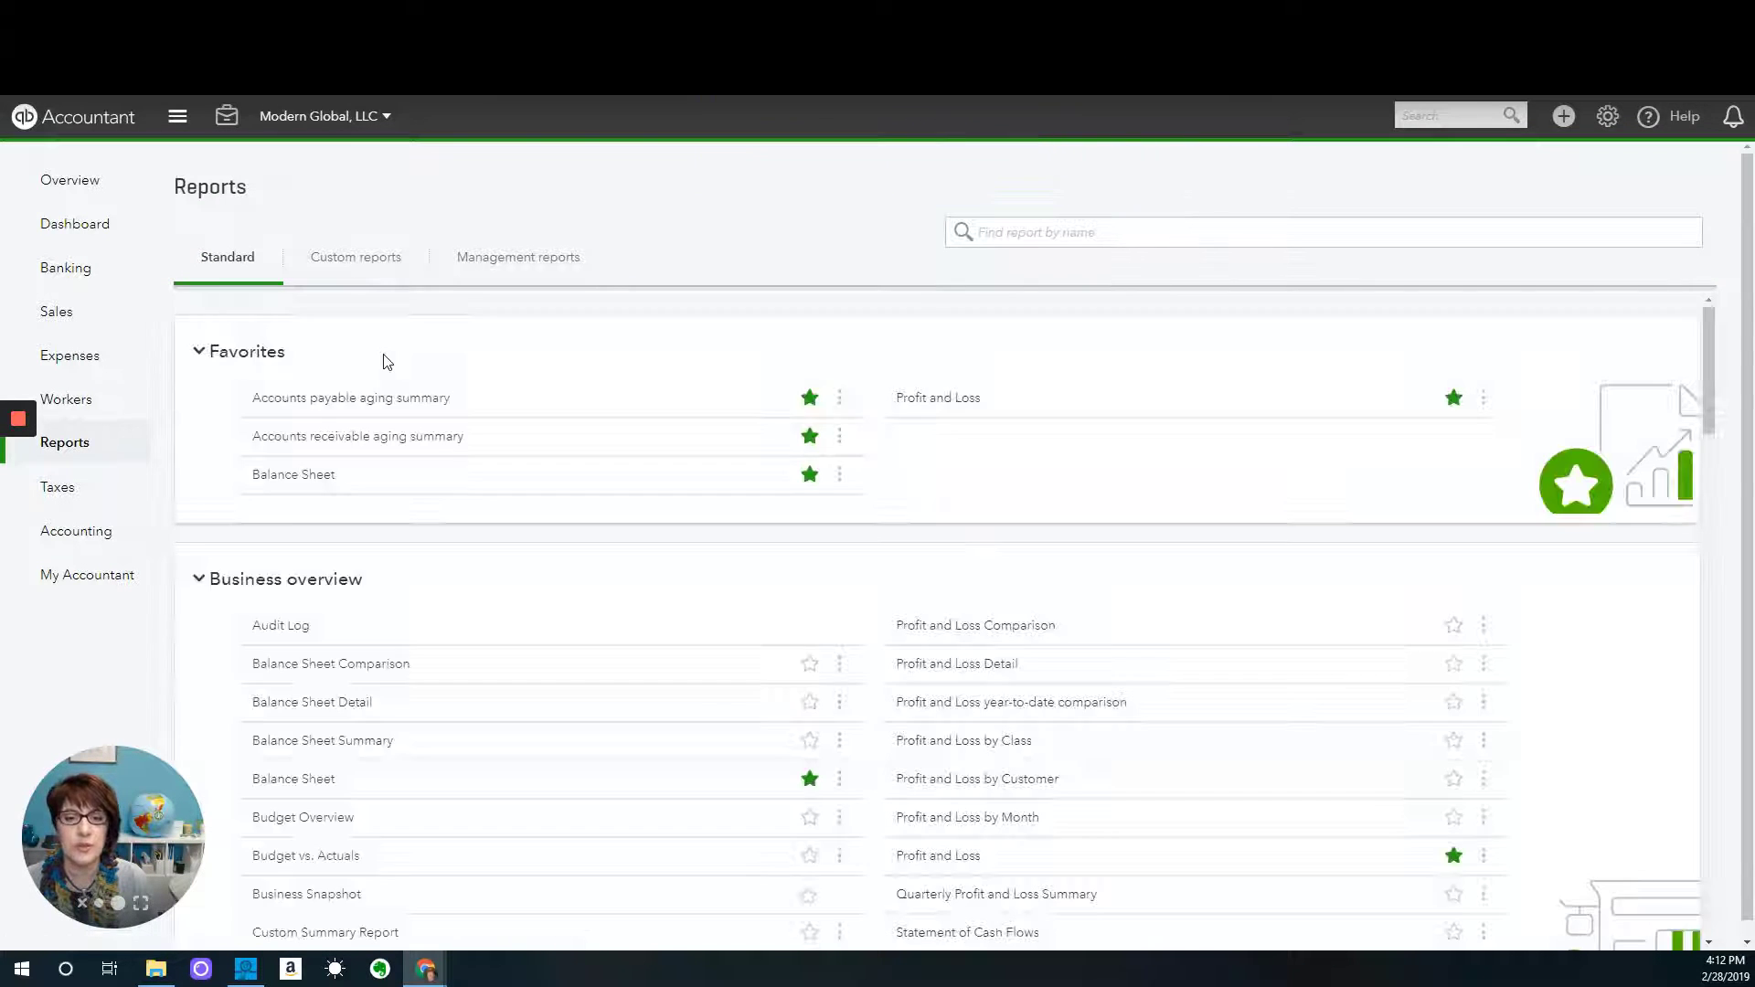
{"action": "left_click", "coordinate": [307, 480]}
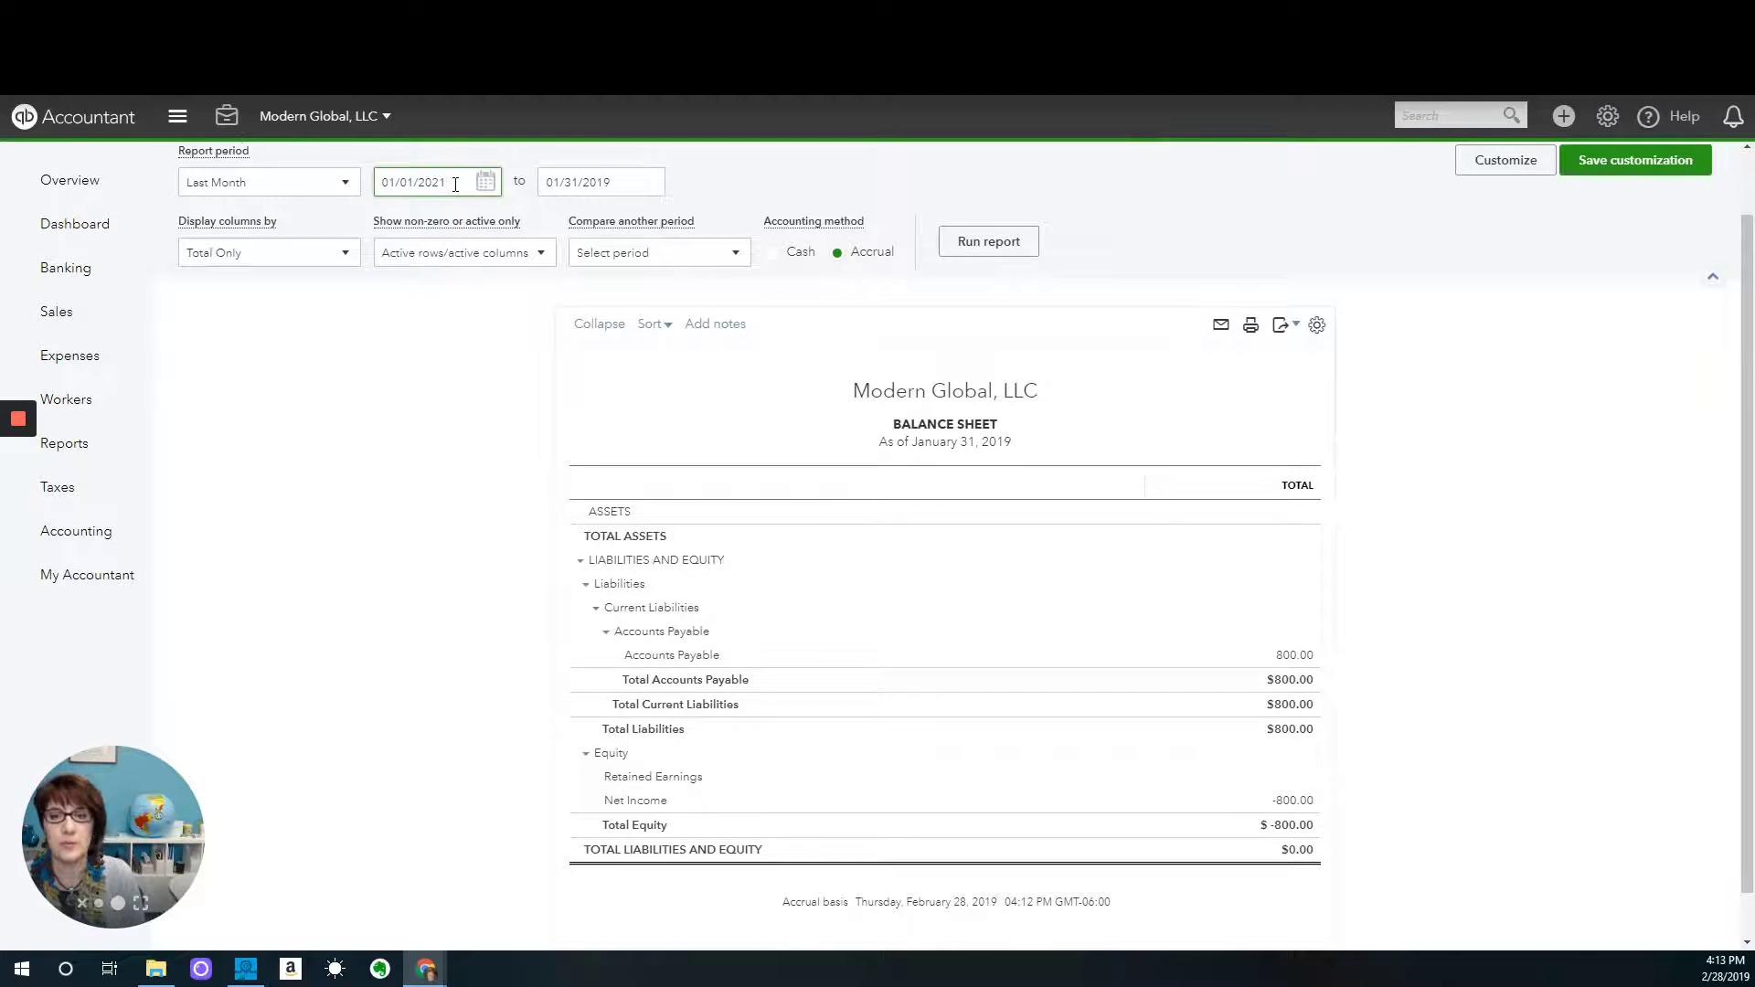
{"action": "key", "text": "Tab"}
{"action": "type", "text": "12/31/2021"}
{"action": "key", "text": "Return"}
{"action": "scroll", "coordinate": [799, 419], "scroll_direction": "down", "scroll_amount": 2}
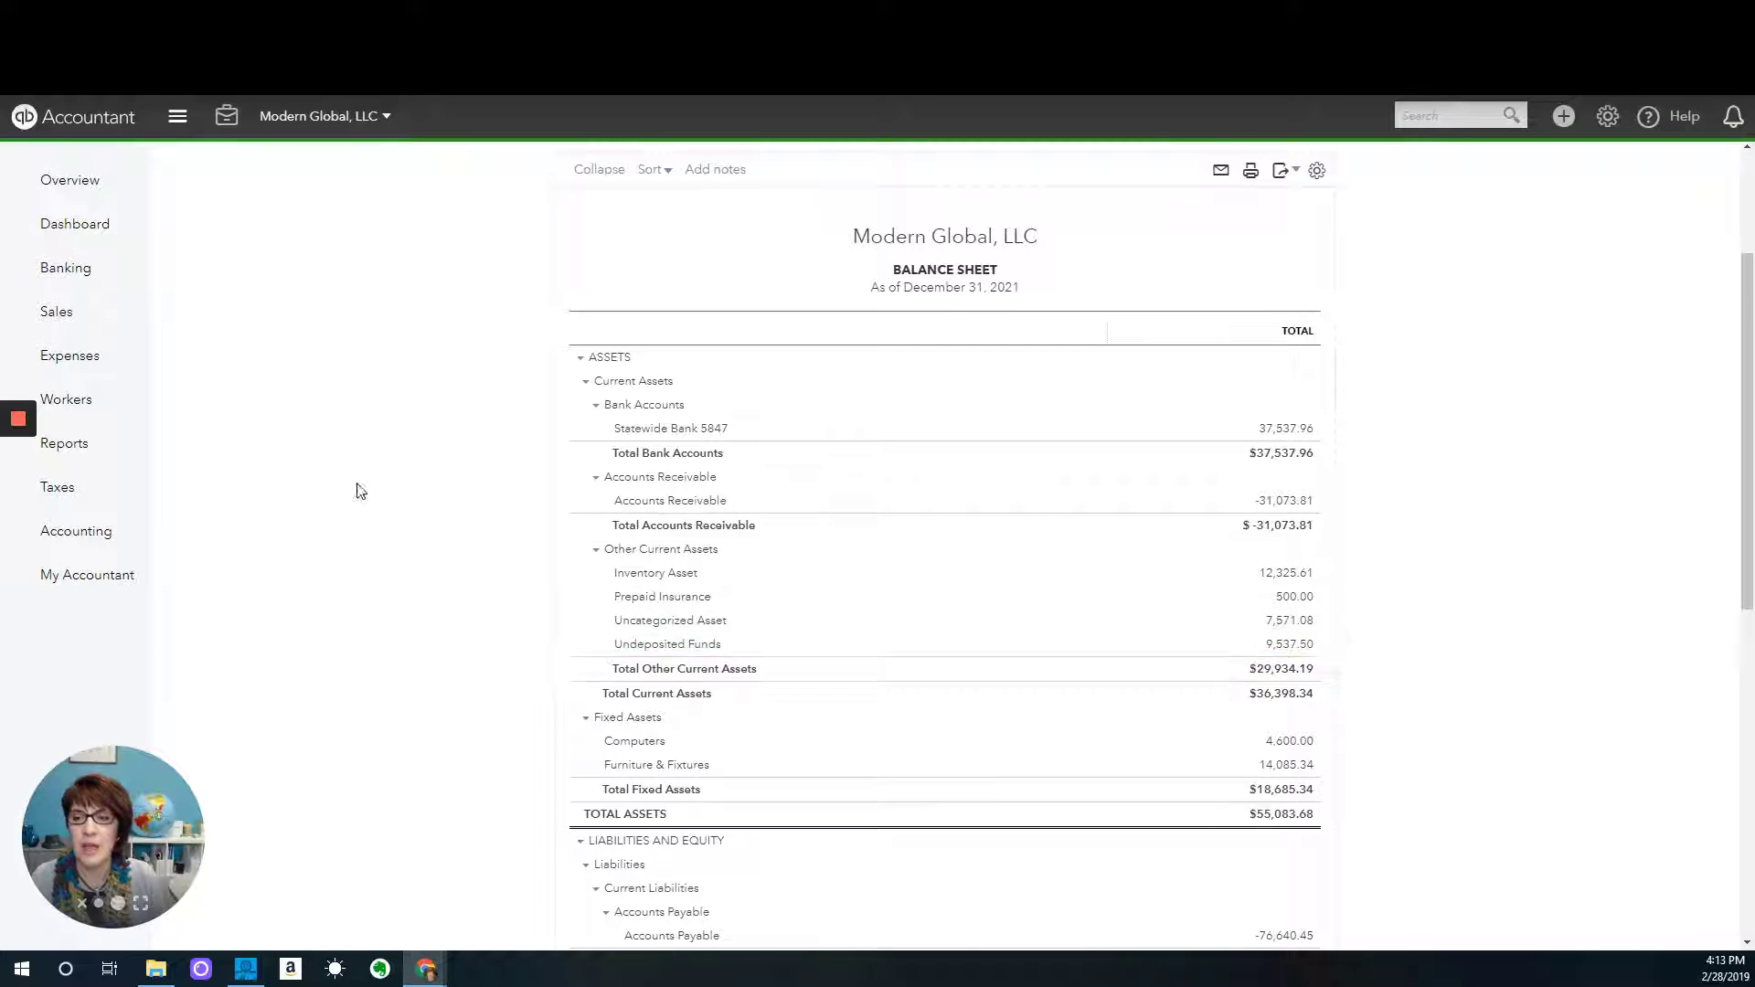
Run the Profit and Loss report for 1/01/2021 to 12/31/2021 and review Sales of Product Income.
{"action": "left_click", "coordinate": [91, 448]}
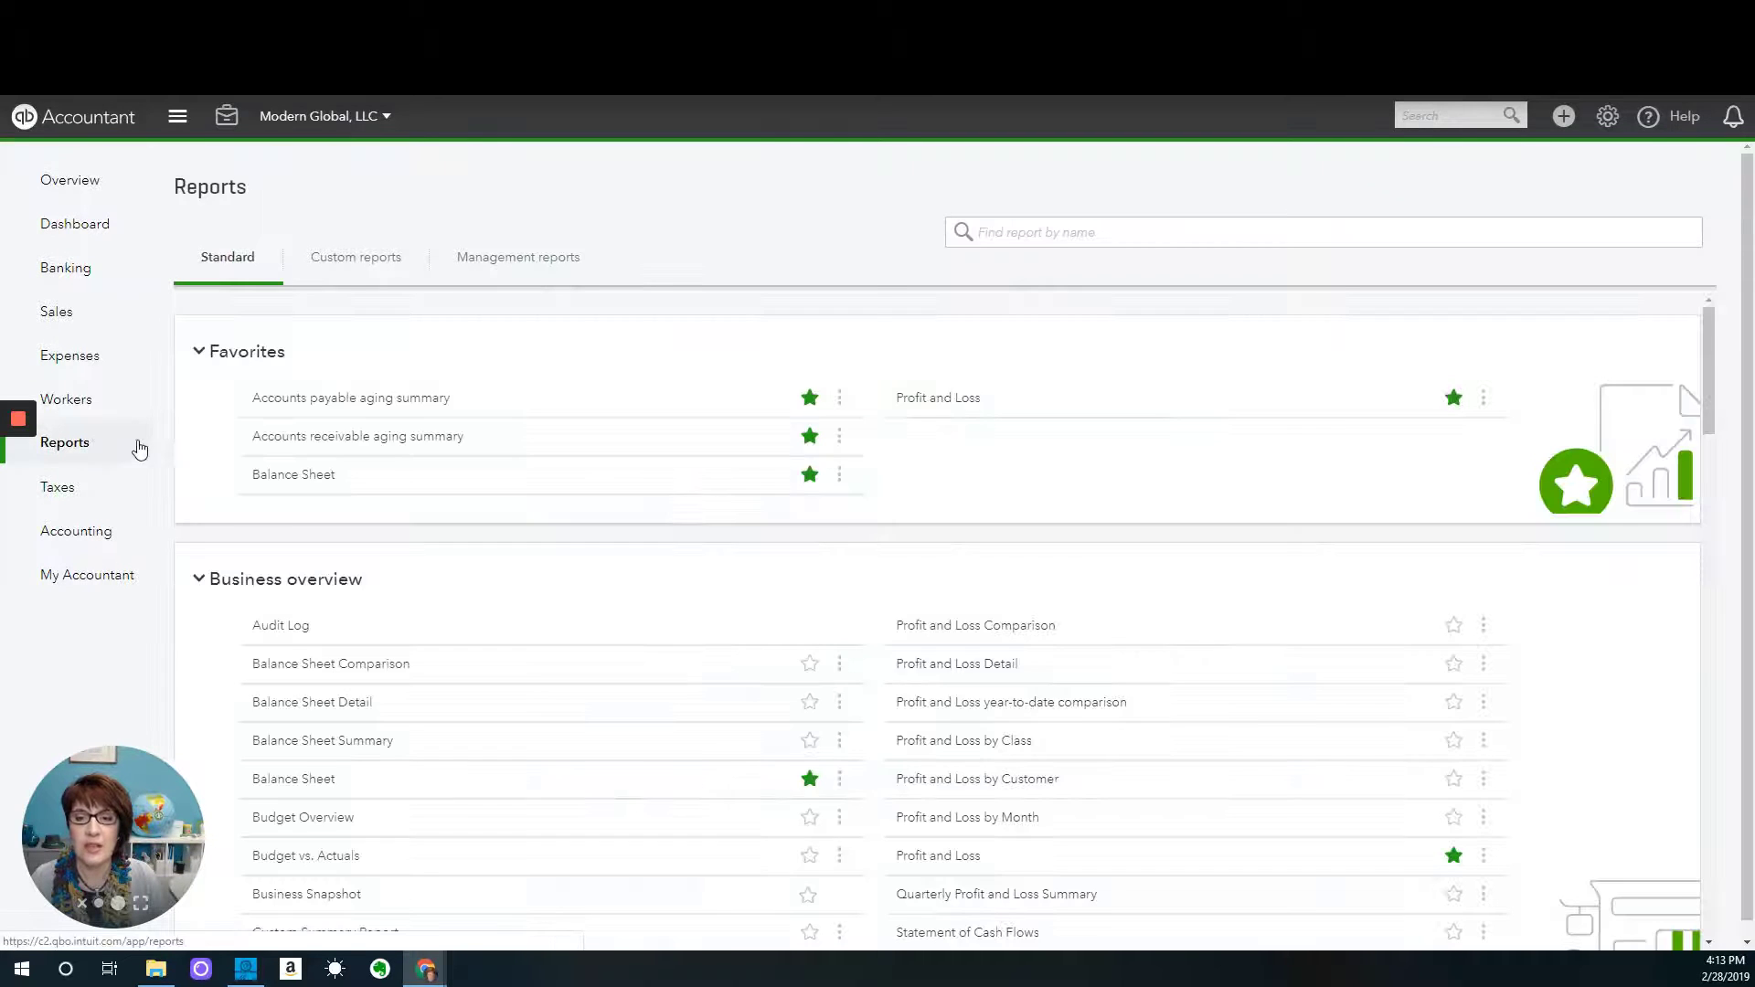
{"action": "left_click", "coordinate": [951, 400]}
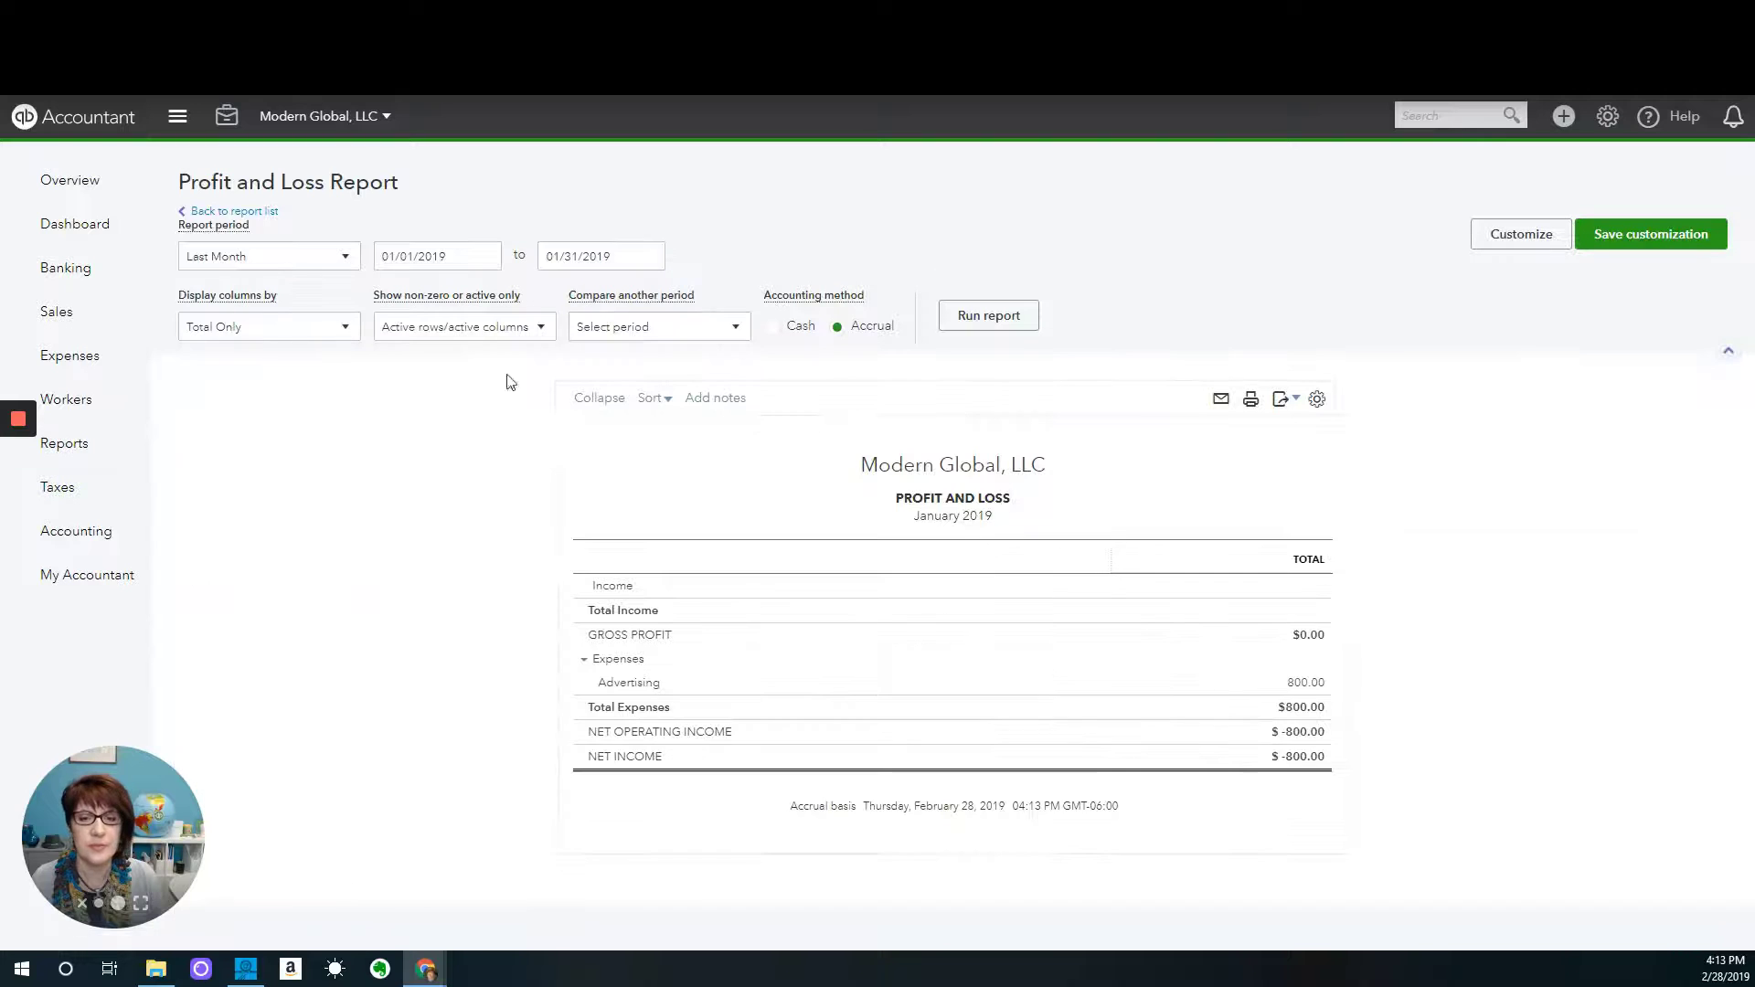
{"action": "left_click", "coordinate": [456, 256]}
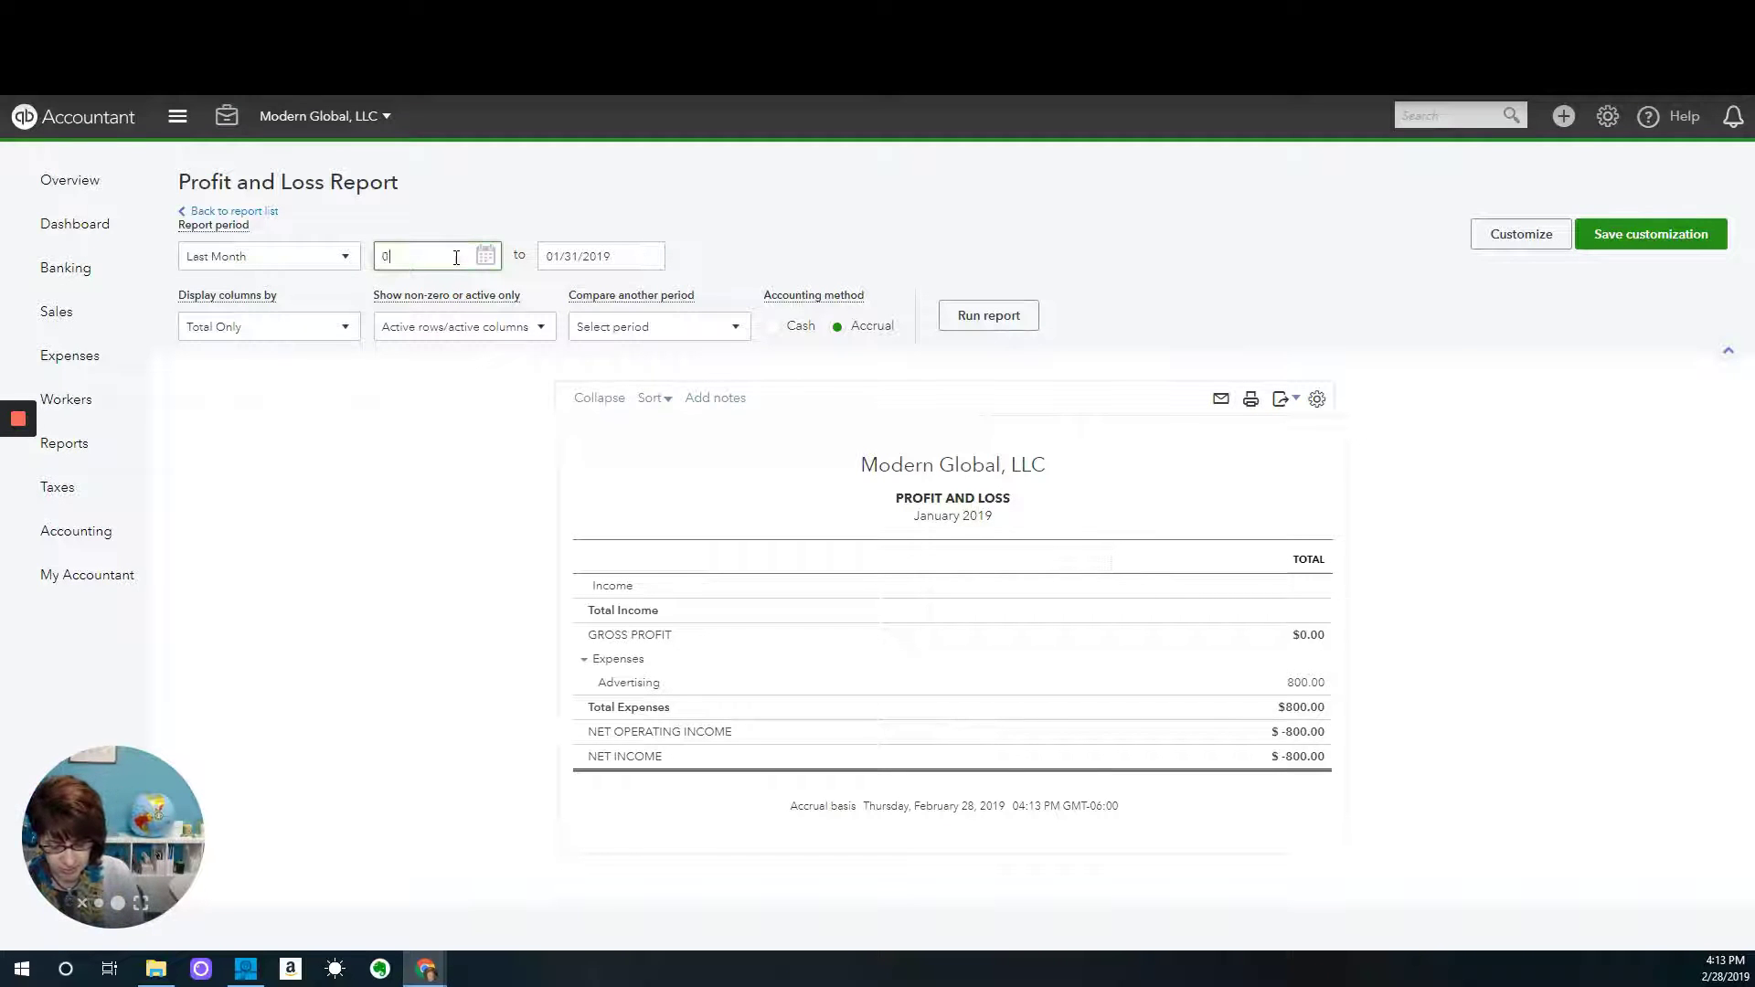
{"action": "type", "text": "1/01/2021"}
{"action": "key", "text": "Tab"}
{"action": "type", "text": "12/31/2021"}
{"action": "left_click", "coordinate": [991, 315]}
{"action": "scroll", "coordinate": [468, 532], "scroll_direction": "down", "scroll_amount": 3}
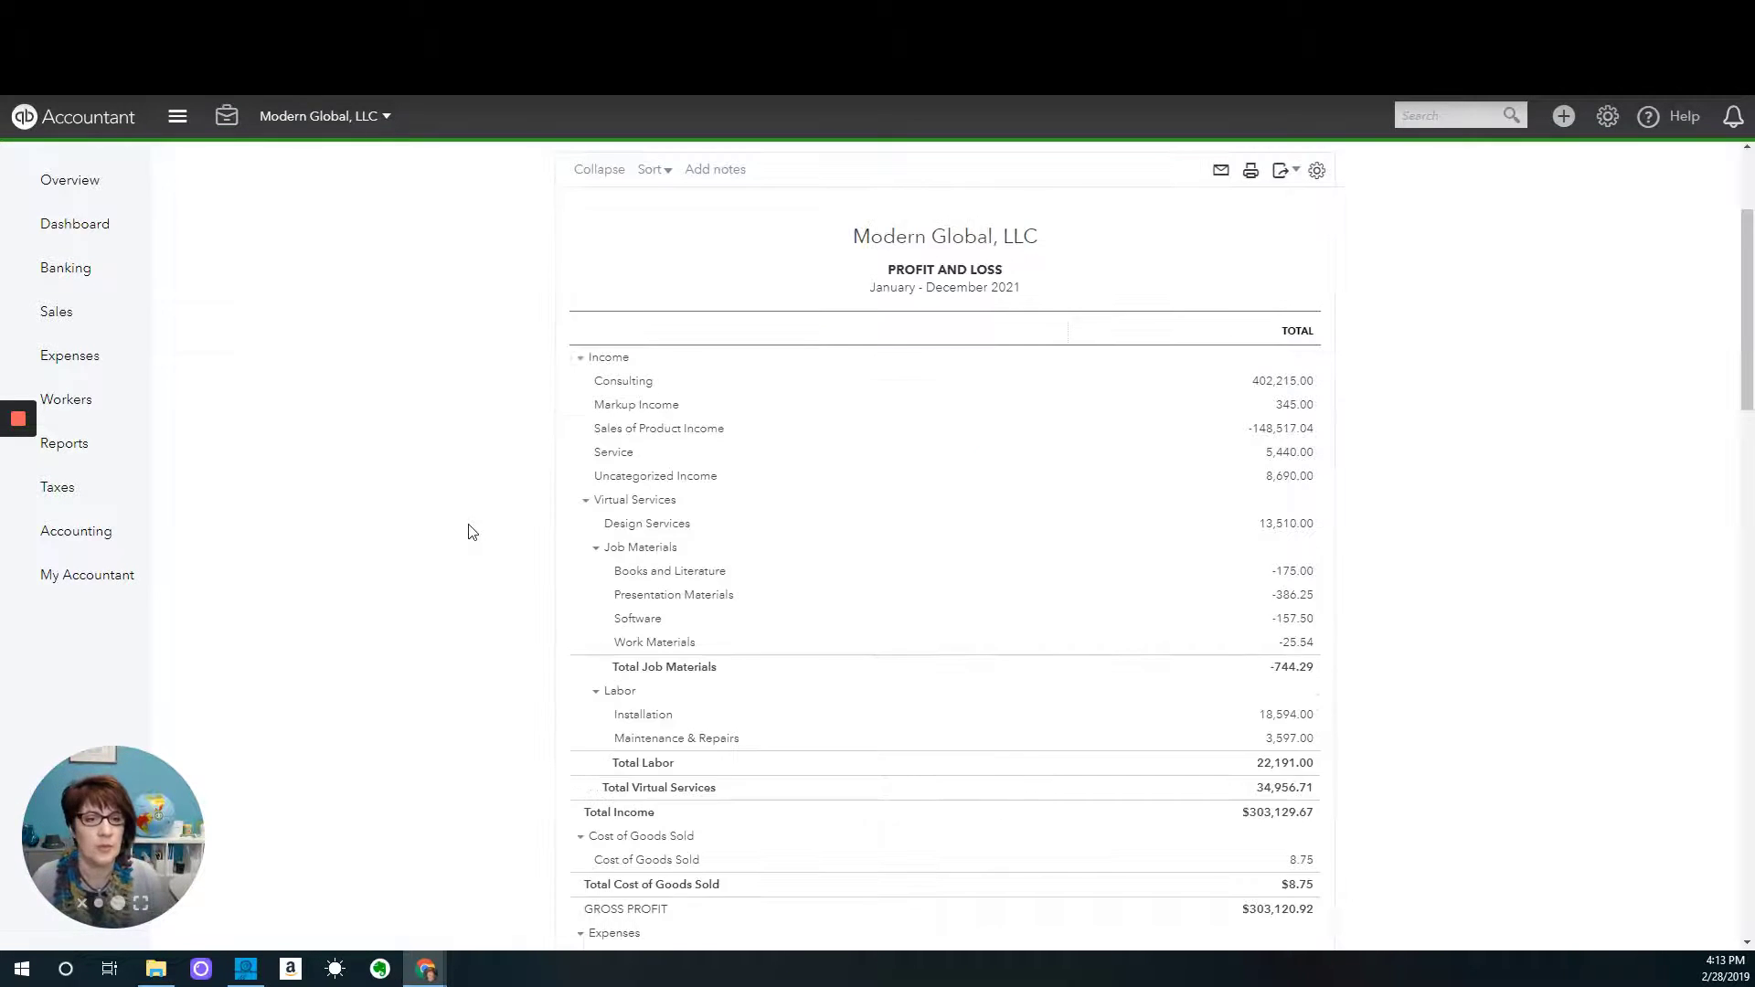